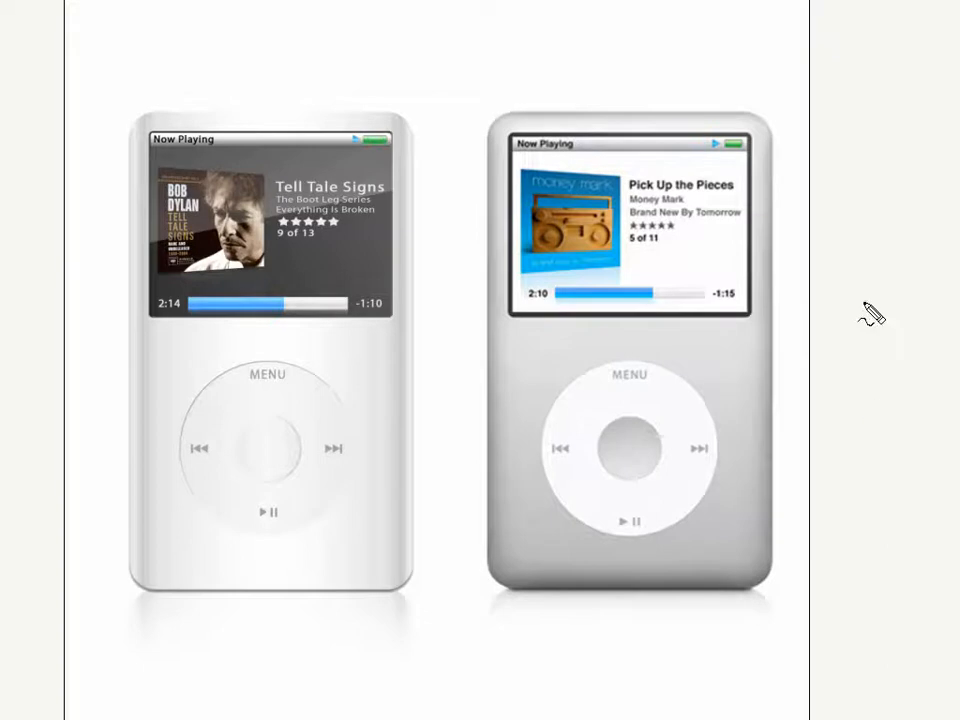
View the side-by-side iPod classic and iPod nano images and close the image viewer
mouse_move(686, 71)
left_mouse_down()
mouse_move(720, 75)
mouse_move(486, 80)
mouse_move(491, 285)
mouse_move(476, 610)
mouse_move(796, 618)
mouse_move(778, 150)
mouse_move(724, 90)
left_mouse_up()
key("Escape")
key("Escape")
double_click(197, 343)
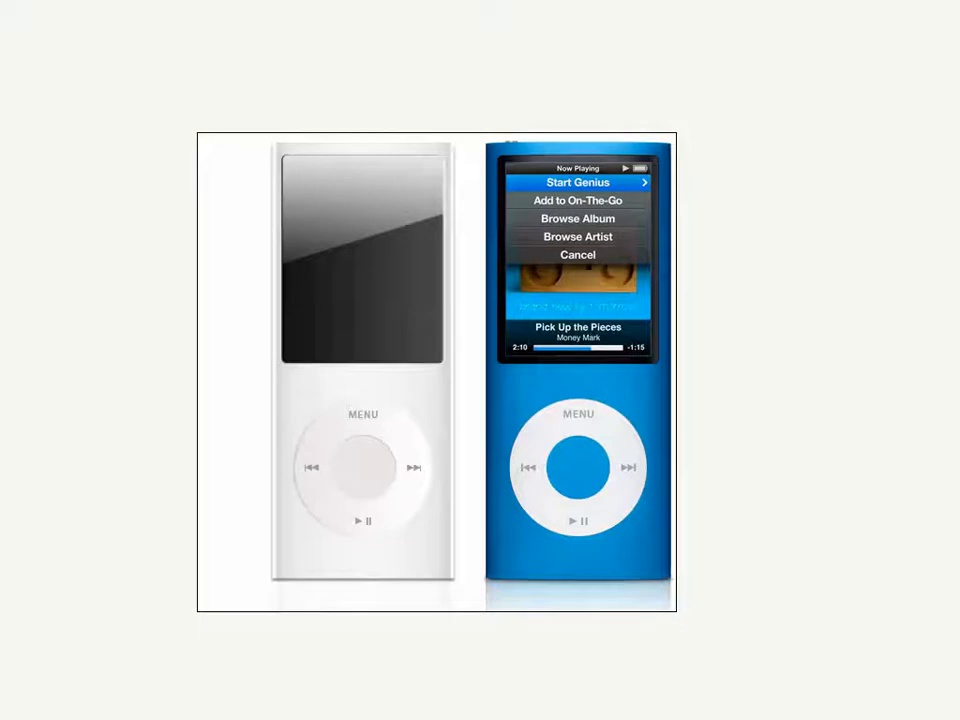
key("Escape")
key("alt+F4")
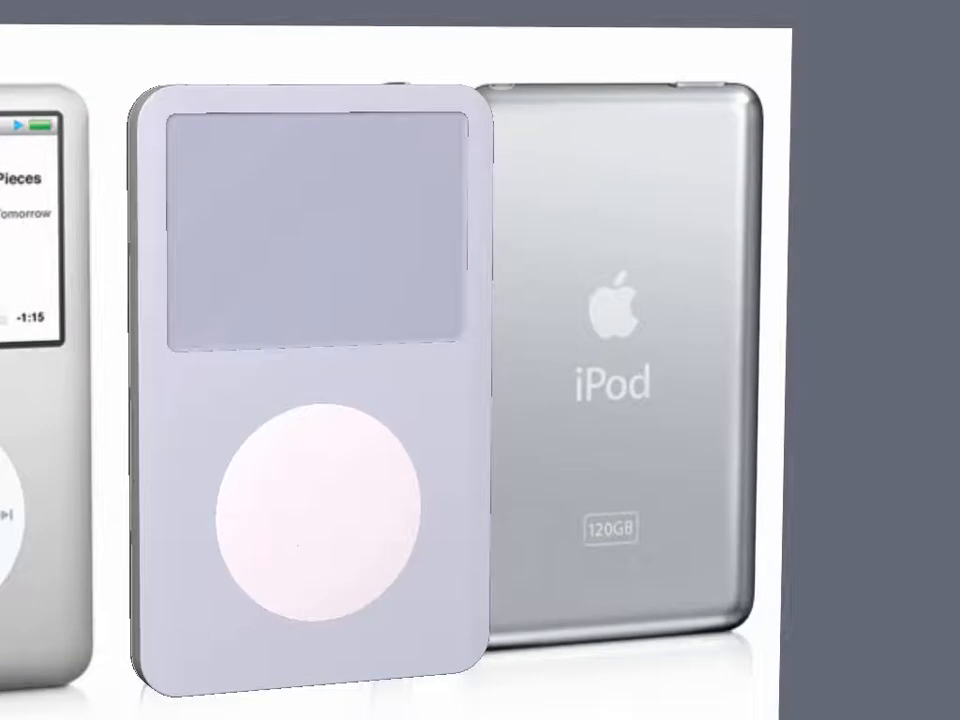
In Hexagon, examine the finished iPod model from several angles, including its top edge switch, screen recess and click wheel
key("Escape")
right_click_drag(441, 243, 256, 519)
scroll(502, 449, "up", 5)
middle_click_drag(502, 449, 469, 450)
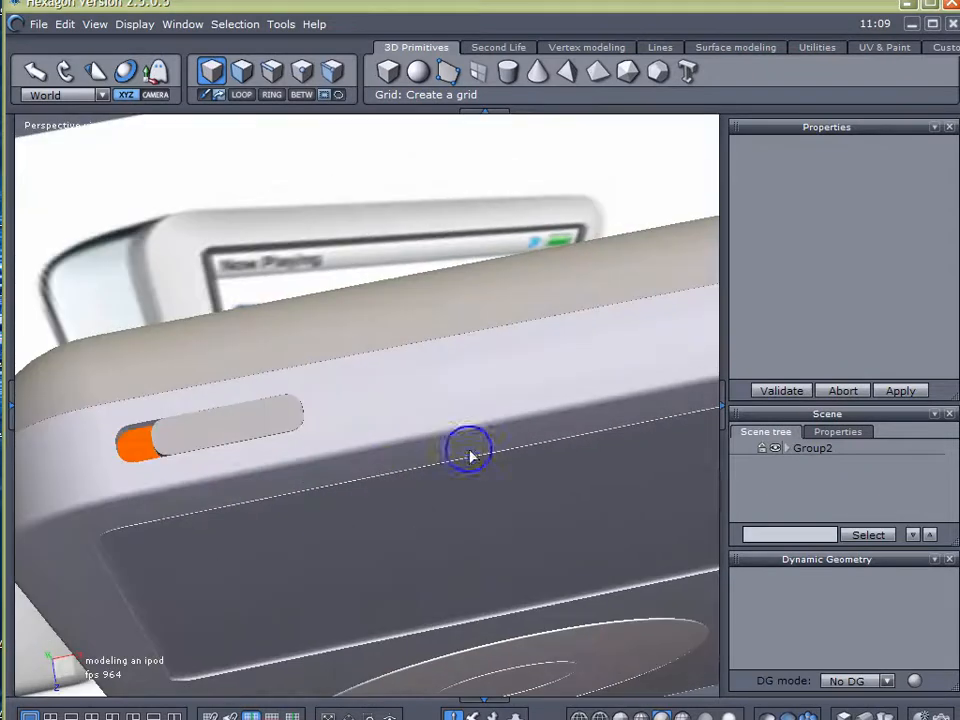
right_click_drag(266, 429, 456, 344)
scroll(299, 438, "down", 5)
scroll(324, 358, "up", 5)
middle_click_drag(324, 358, 460, 304)
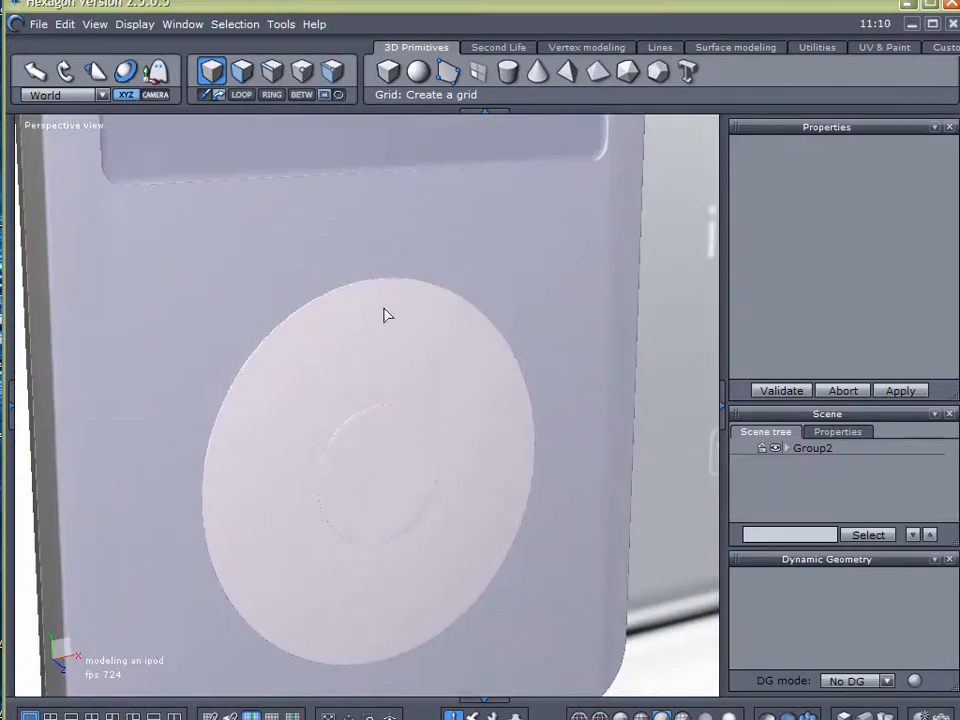
right_click_drag(366, 407, 495, 345)
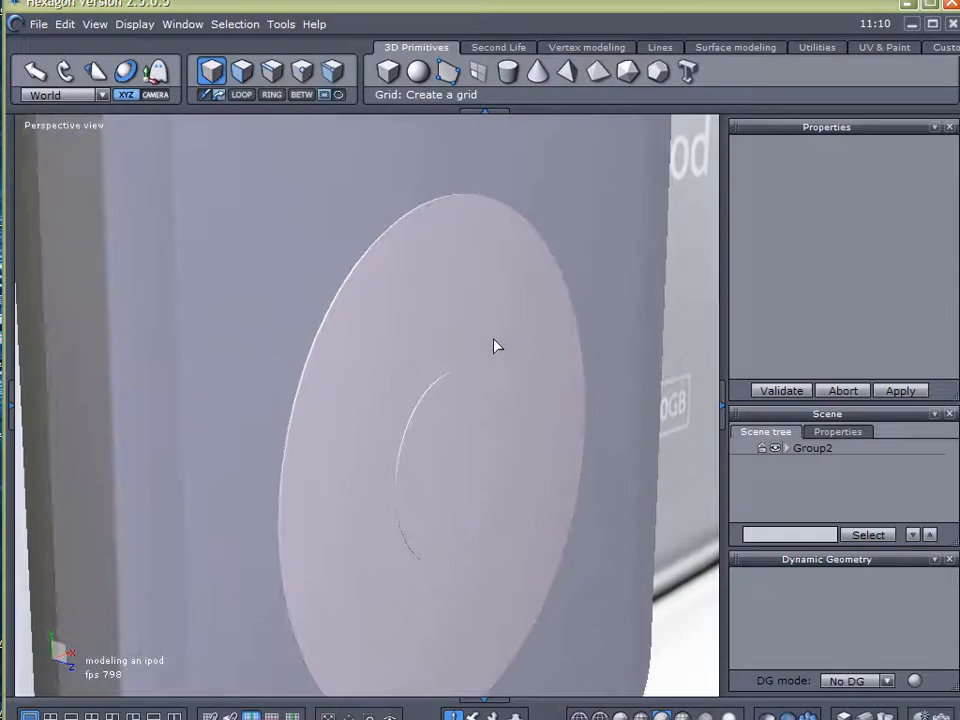
right_click_drag(392, 354, 390, 320)
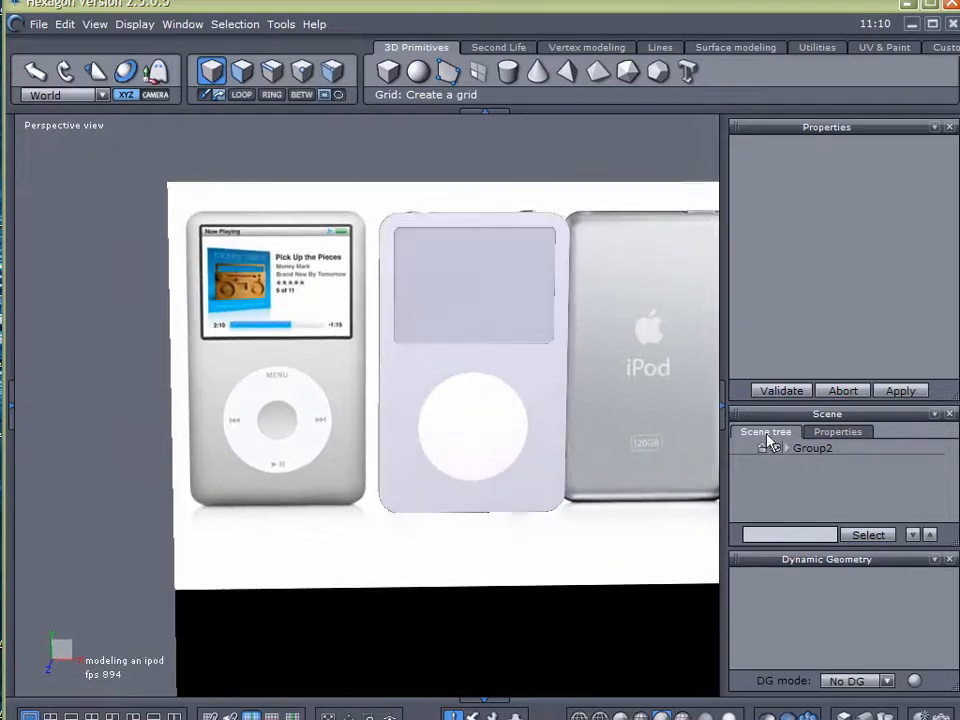
Hide the finished iPod model, Group2, so only the reference image plane remains in the scene
left_click(803, 452)
left_click(779, 450)
right_click_drag(544, 422, 497, 420)
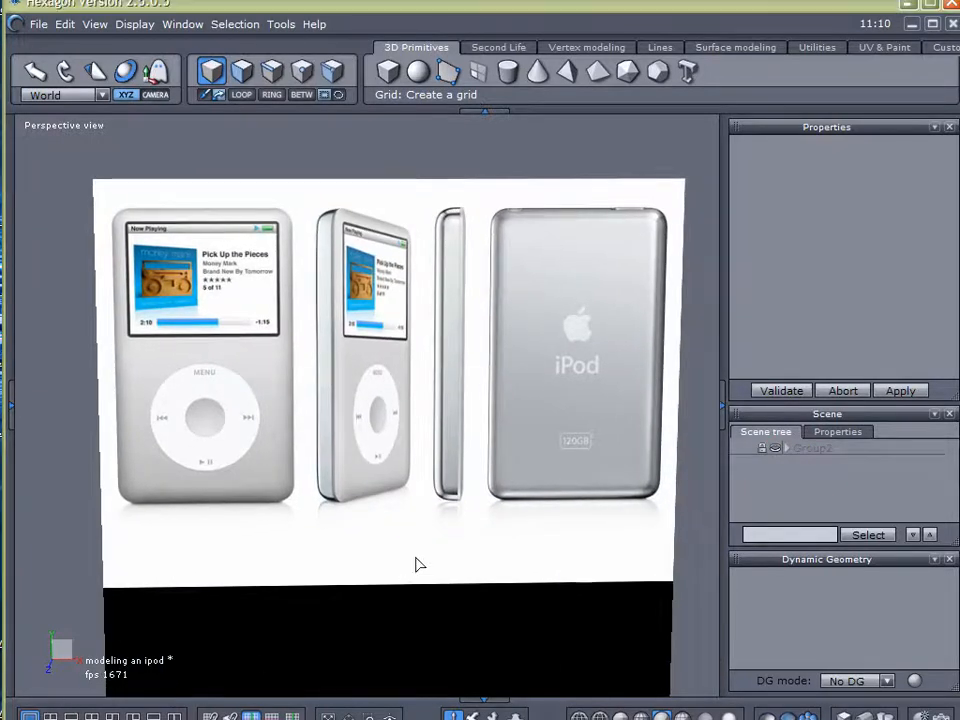
right_click_drag(439, 526, 430, 518, "alt")
left_click_drag(389, 501, 383, 491, "alt")
middle_click_drag(382, 491, 373, 473)
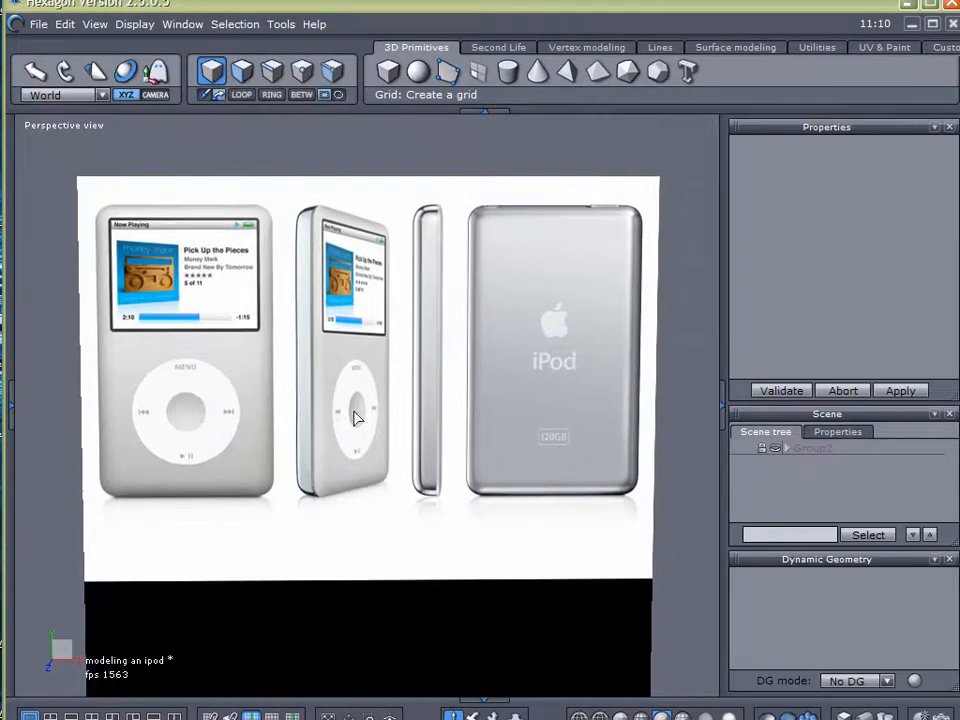
scroll(343, 336, "up", 2)
scroll(344, 344, "down", 1)
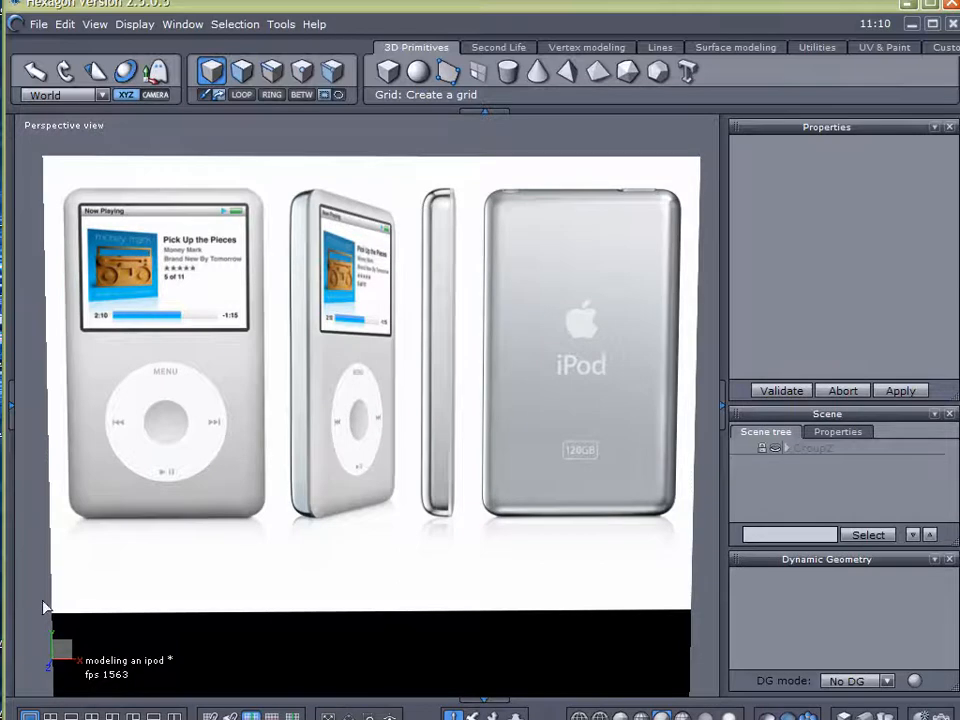
right_click_drag(463, 565, 461, 561)
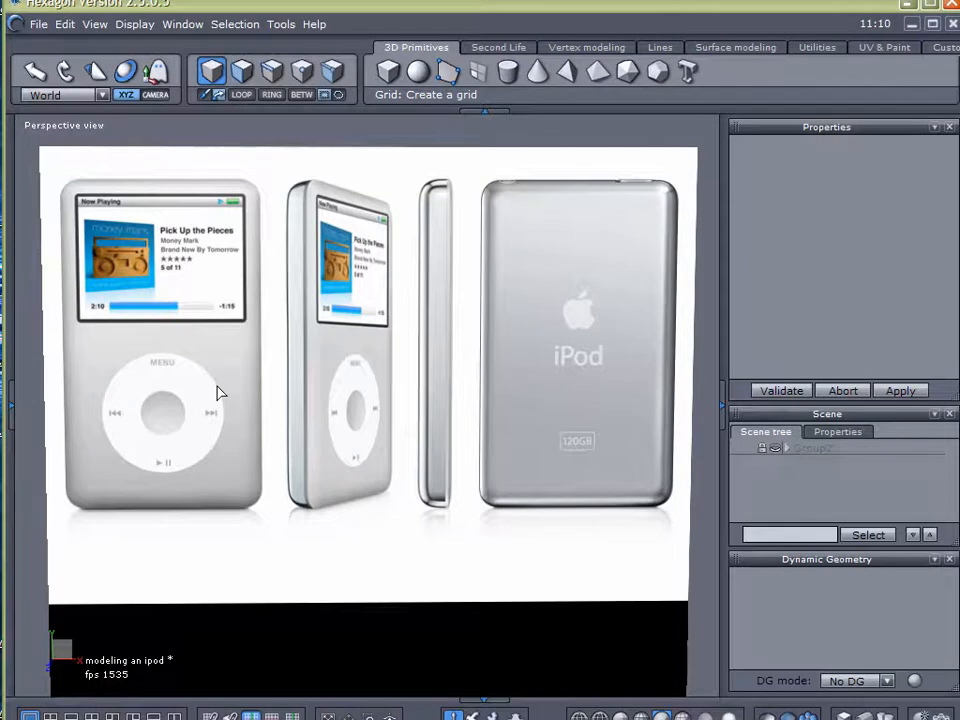
Examine the iPod's front and side profiles on the reference image plane
mouse_move(125, 180)
left_mouse_down()
mouse_move(246, 190)
mouse_move(274, 262)
mouse_move(281, 475)
mouse_move(150, 536)
mouse_move(68, 470)
mouse_move(100, 182)
left_mouse_up()
mouse_move(452, 178)
left_mouse_down()
mouse_move(425, 184)
mouse_move(414, 343)
mouse_move(418, 505)
mouse_move(450, 514)
mouse_move(462, 192)
left_mouse_up()
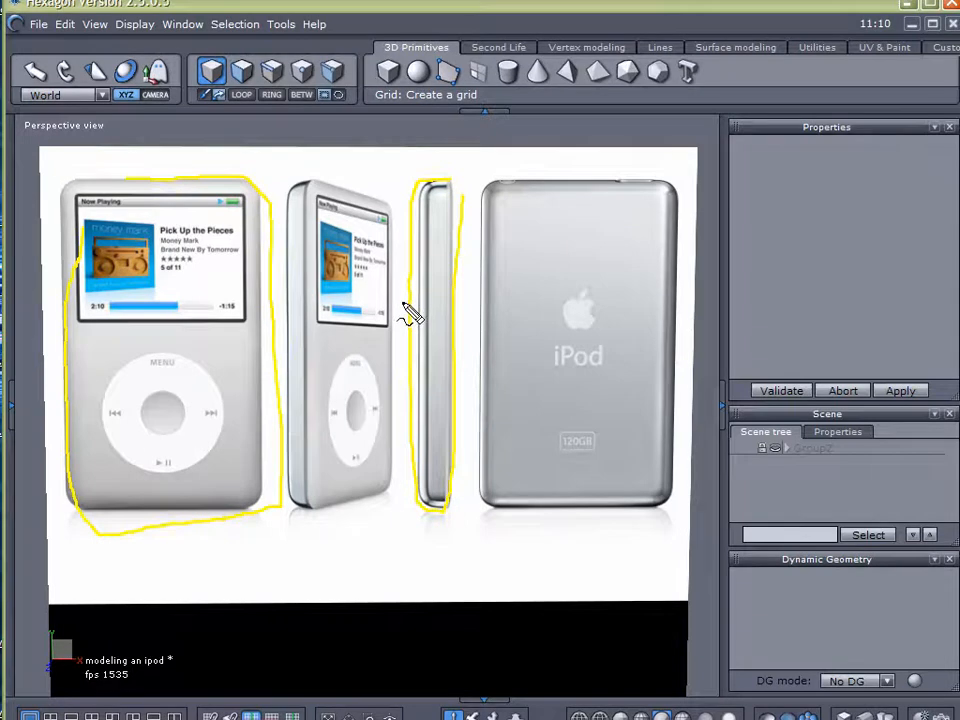
key("Escape")
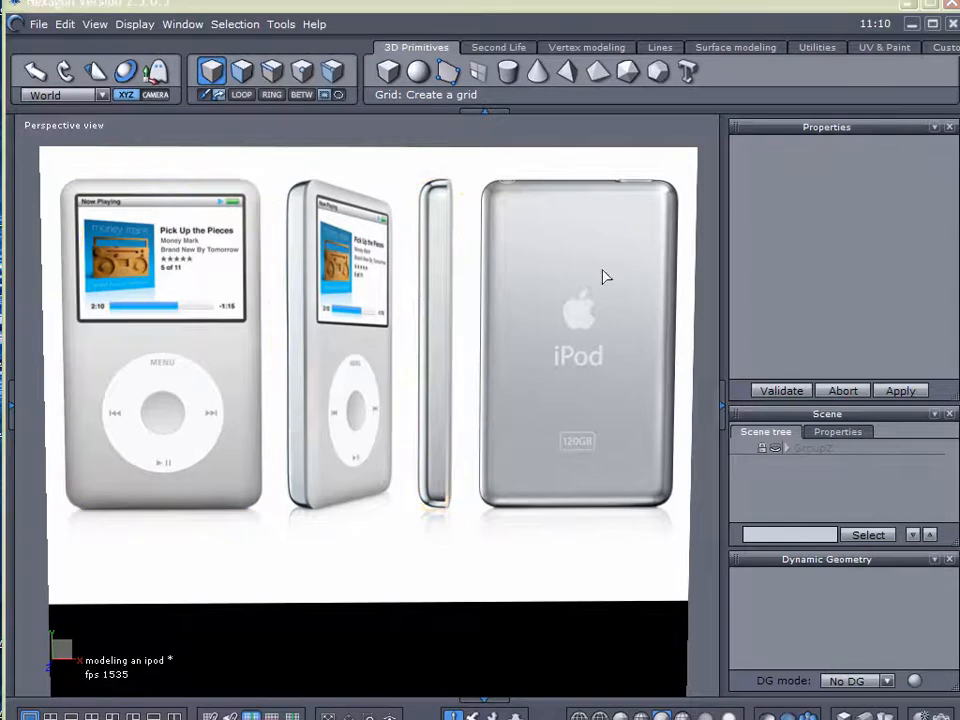
left_click(408, 403)
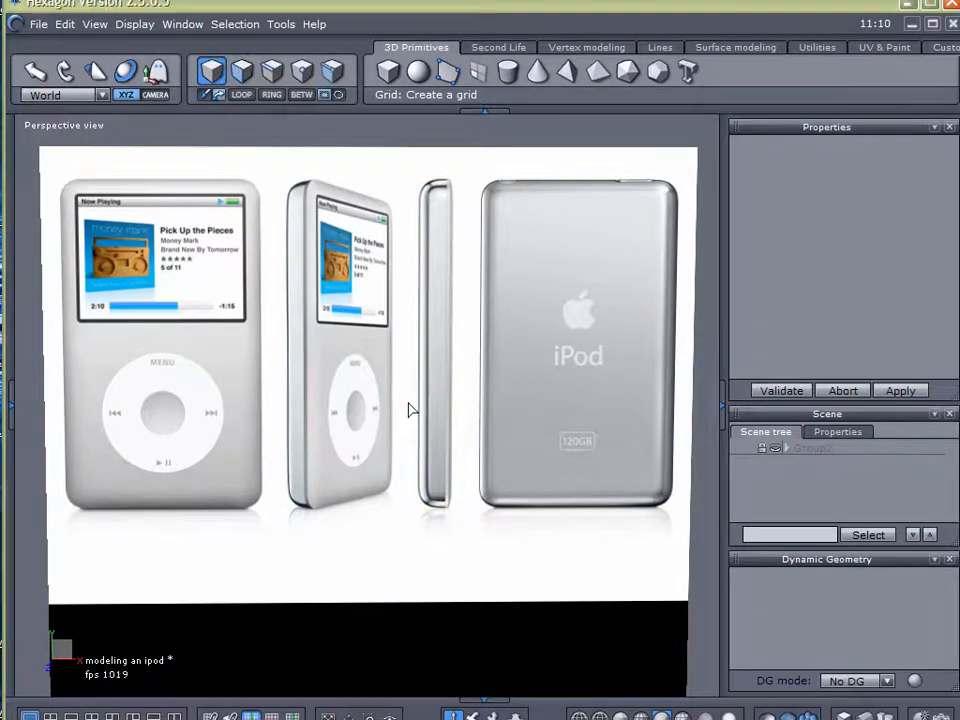
scroll(402, 404, "down", 3)
middle_click_drag(237, 465, 508, 449)
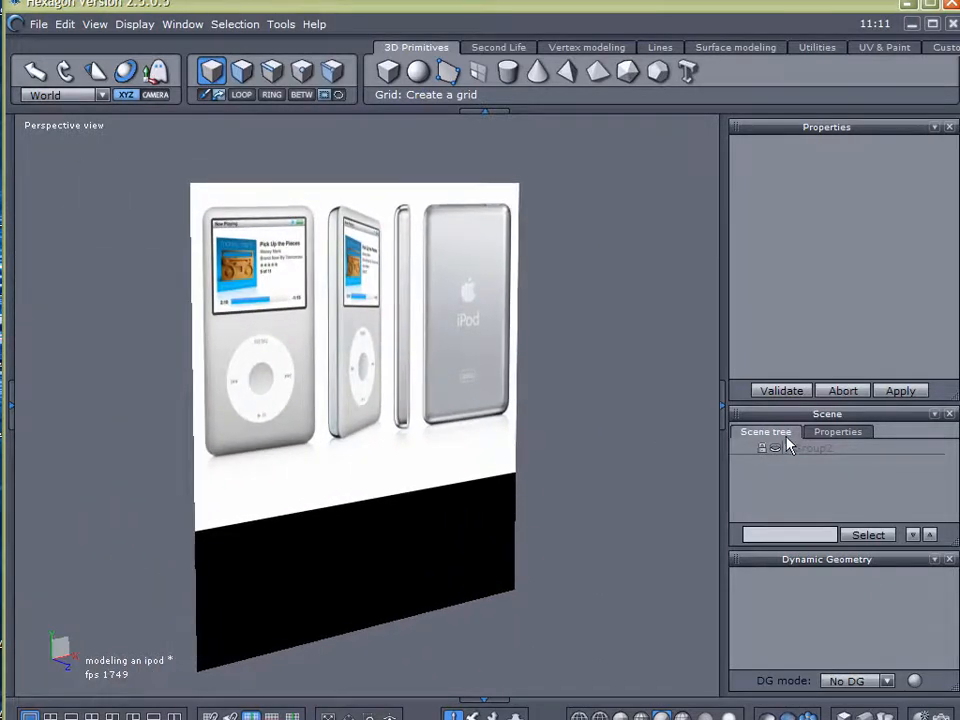
middle_click_drag(505, 378, 310, 377)
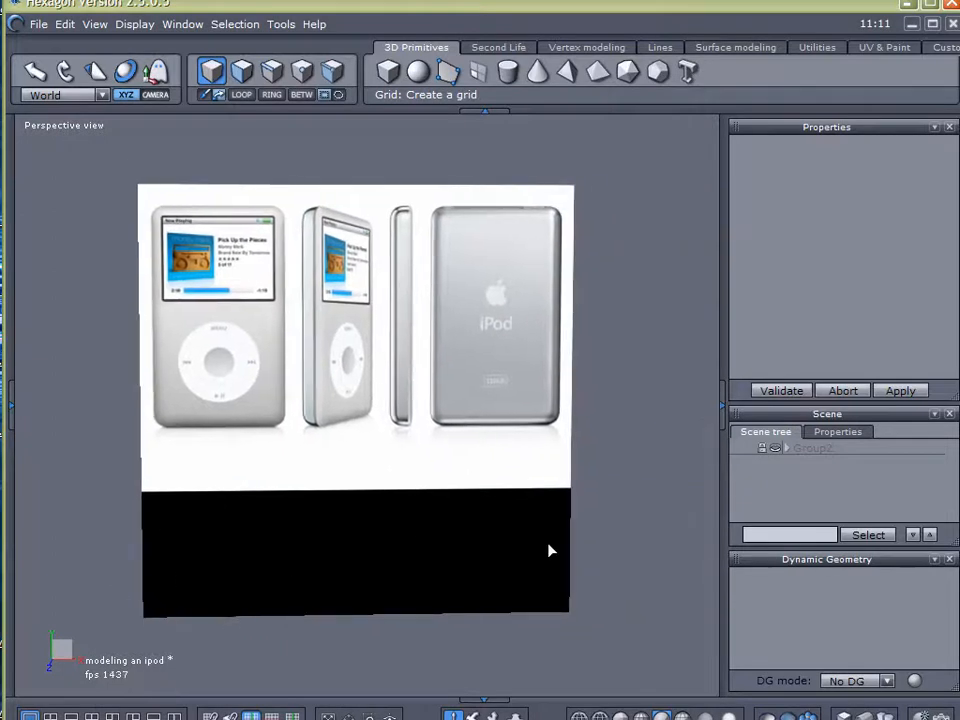
middle_click_drag(375, 271, 353, 286)
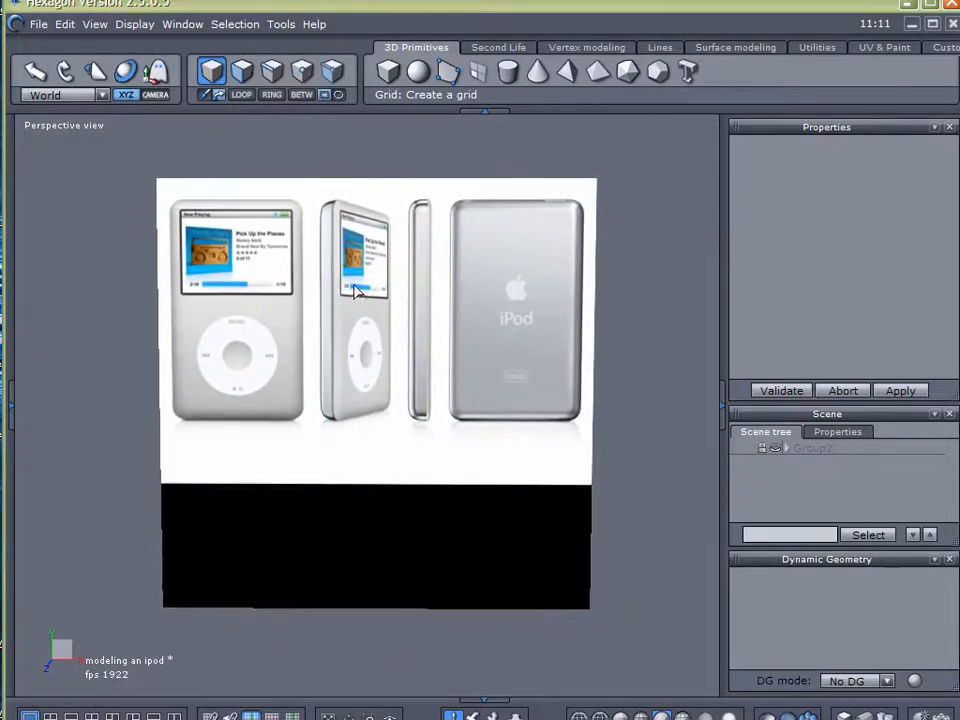
Create a cube about 30.2 units per side over the middle of the reference image
left_click(387, 74)
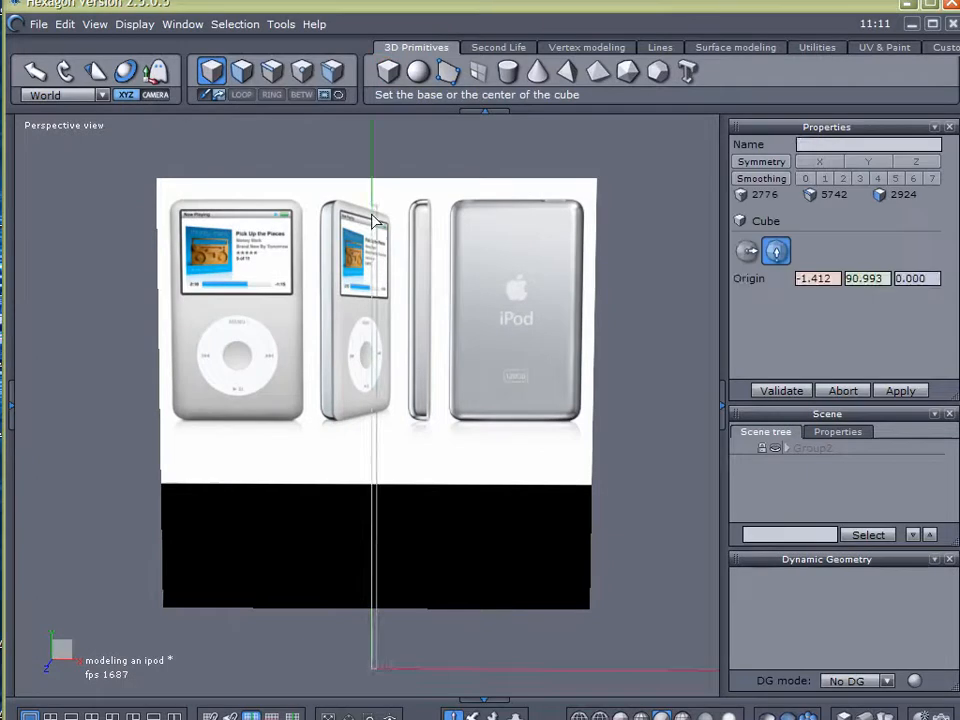
left_click(354, 229)
left_click(511, 358)
middle_click_drag(240, 364, 450, 319)
left_click_drag(446, 306, 208, 315)
middle_click_drag(302, 336, 250, 300)
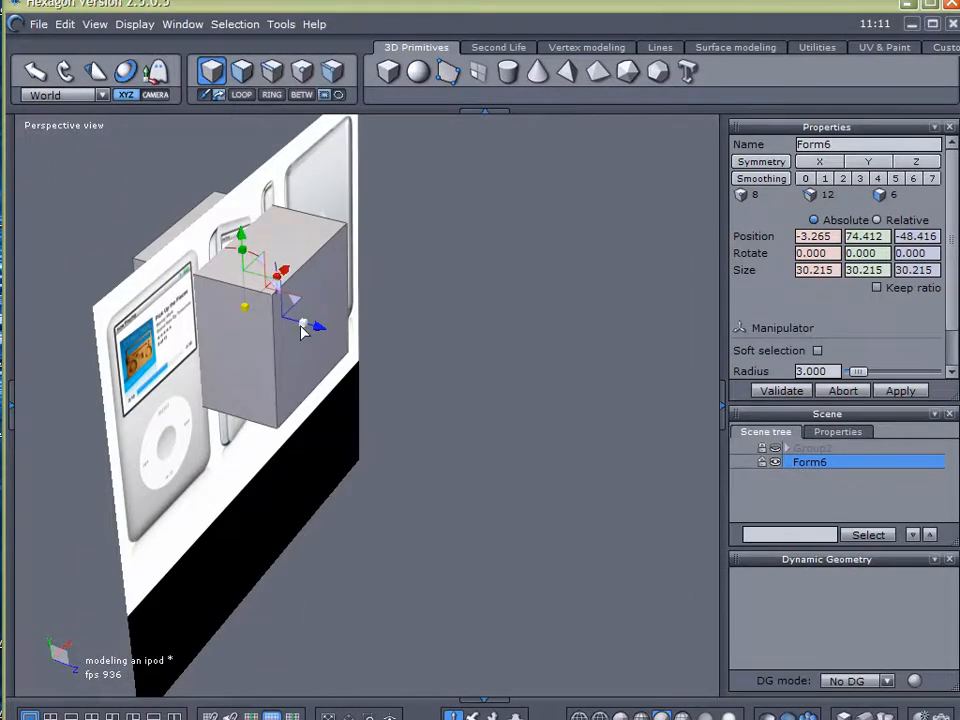
Move the cube over the front-view iPod in the reference image, to about X -31.84 and Z -50.28
left_click_drag(317, 326, 313, 326)
middle_click_drag(313, 326, 480, 450)
scroll(274, 304, "up", 3)
left_click_drag(701, 358, 460, 362)
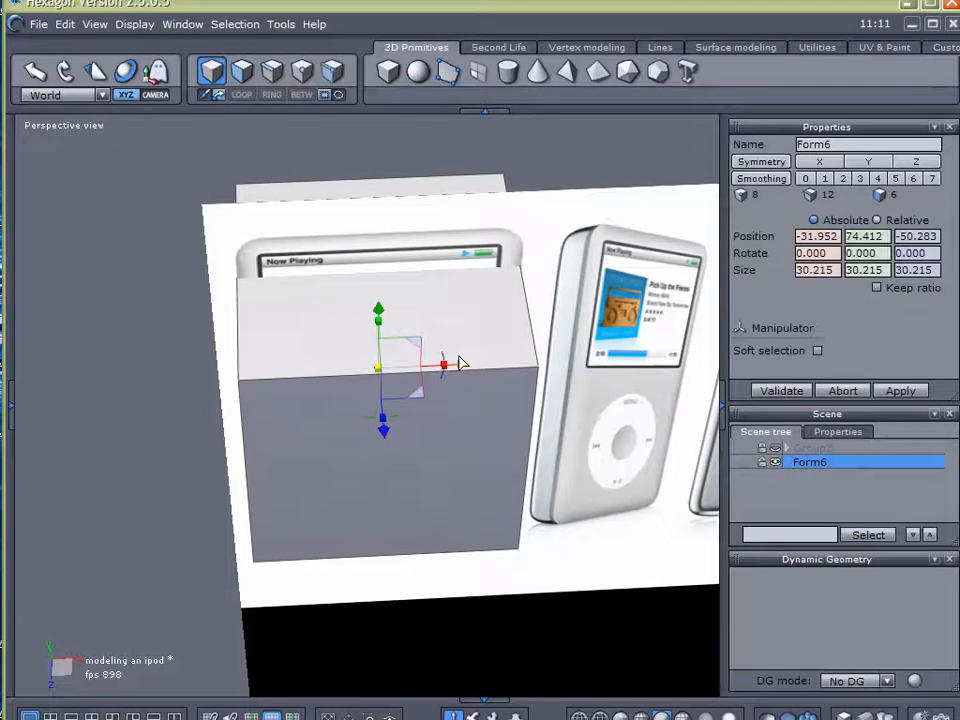
middle_click_drag(330, 392, 290, 364)
scroll(326, 322, "up", 3)
middle_click_drag(513, 362, 497, 411)
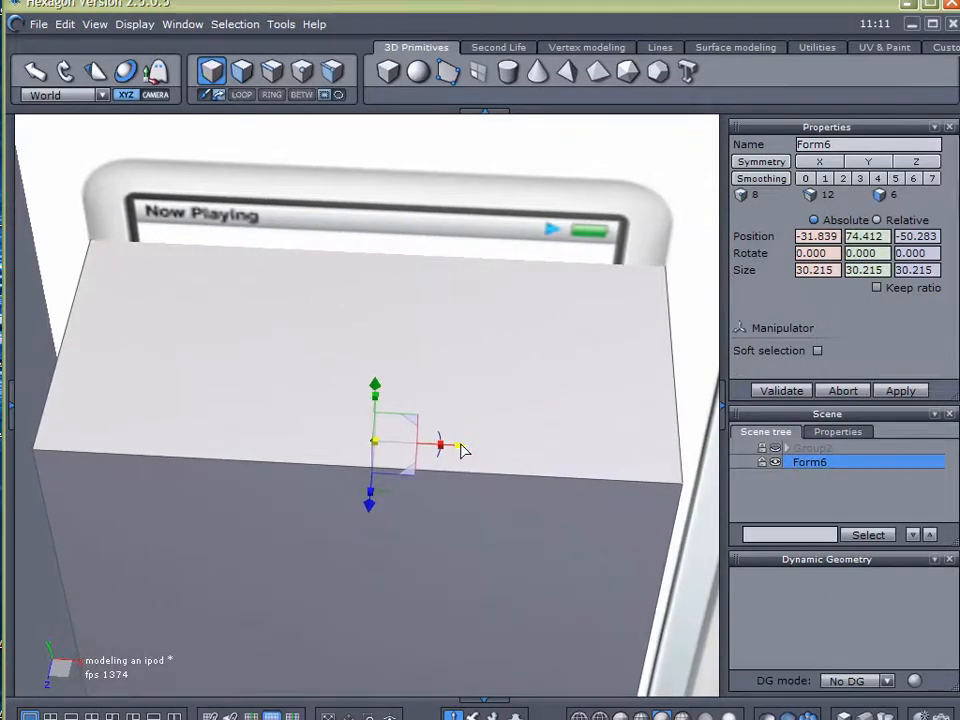
middle_click_drag(454, 315, 459, 204)
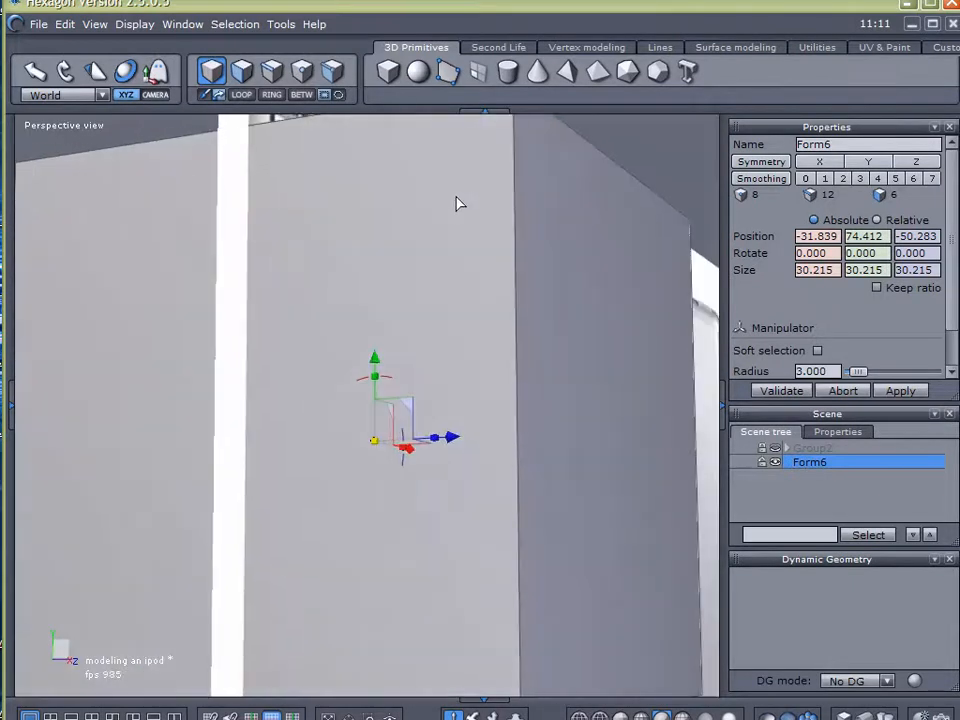
Stretch the cube vertically to about 45.2 units and shift it to about Y 67.36
scroll(457, 210, "down", 5)
left_click_drag(415, 280, 406, 327)
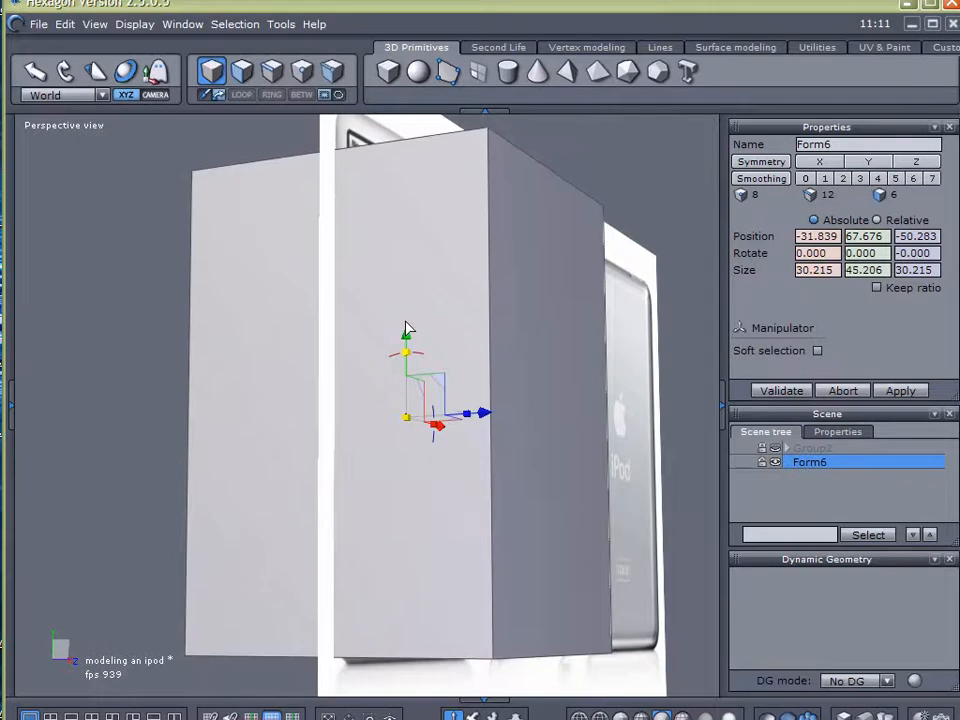
middle_click_drag(406, 327, 266, 343)
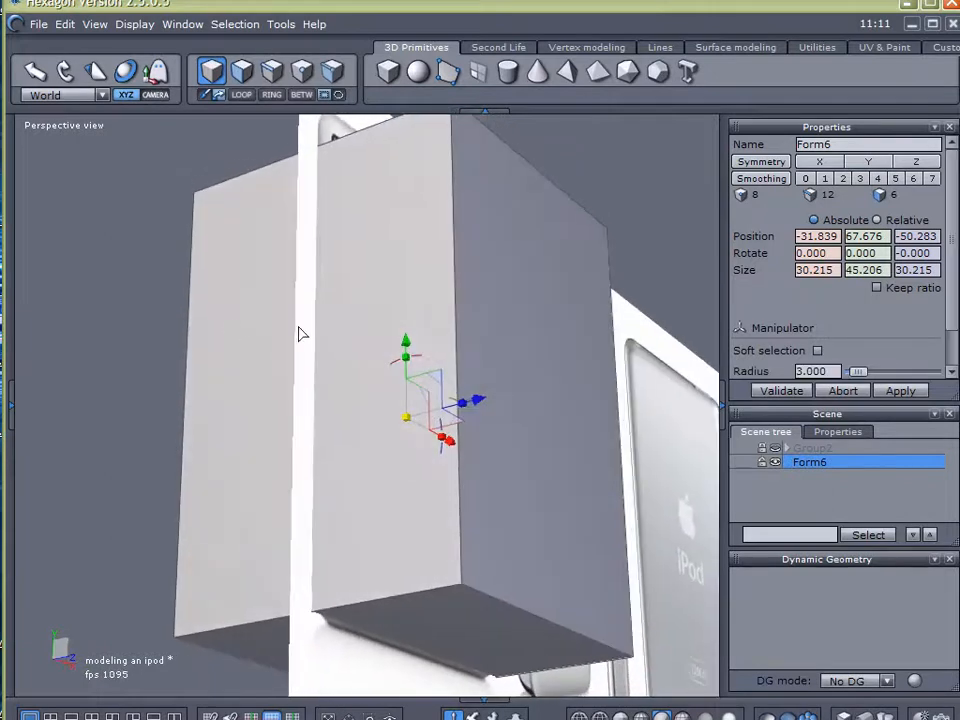
left_click_drag(407, 339, 392, 354)
middle_click_drag(390, 354, 489, 381)
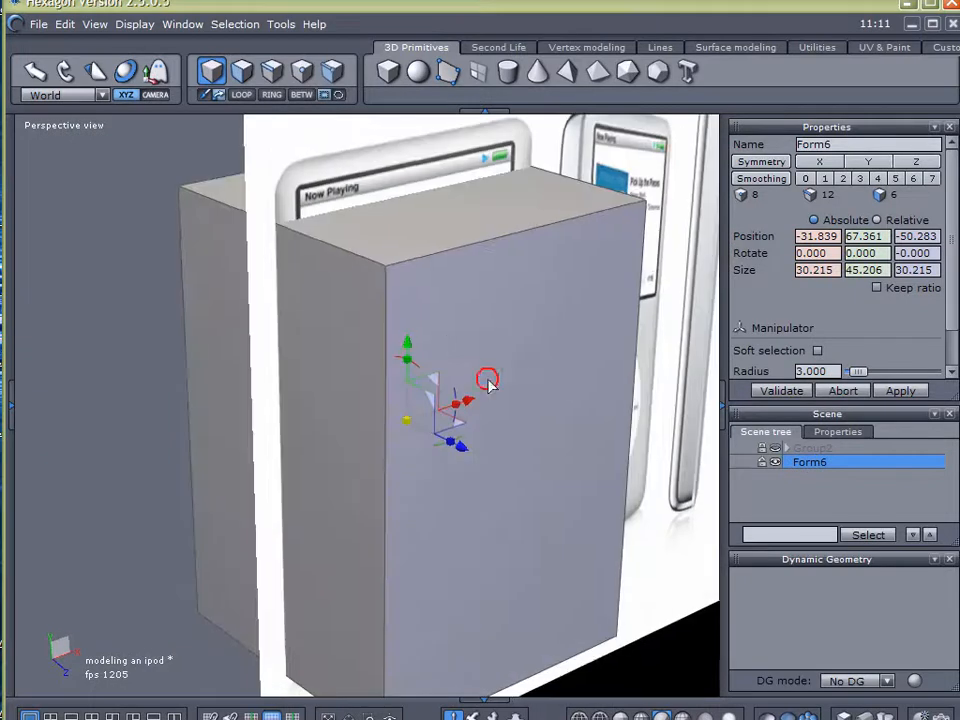
Raise the box's top face to about Y 95.19 and deselect the box
left_click(245, 80)
left_click(391, 225)
middle_click_drag(590, 207, 580, 303)
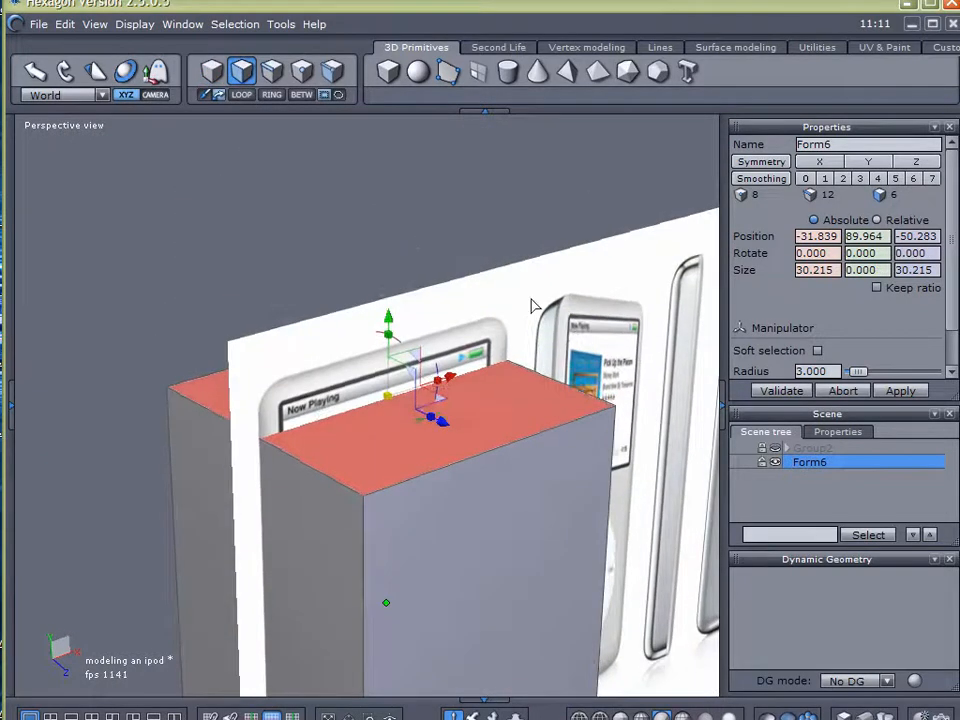
left_click_drag(388, 316, 388, 266)
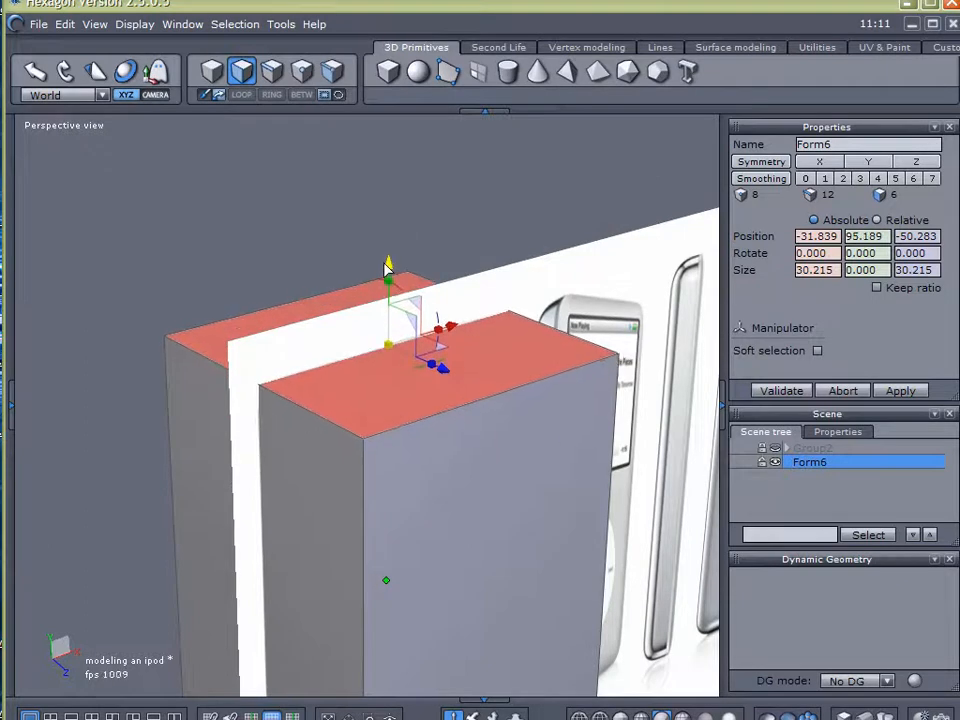
left_click(785, 483)
scroll(552, 429, "down", 3)
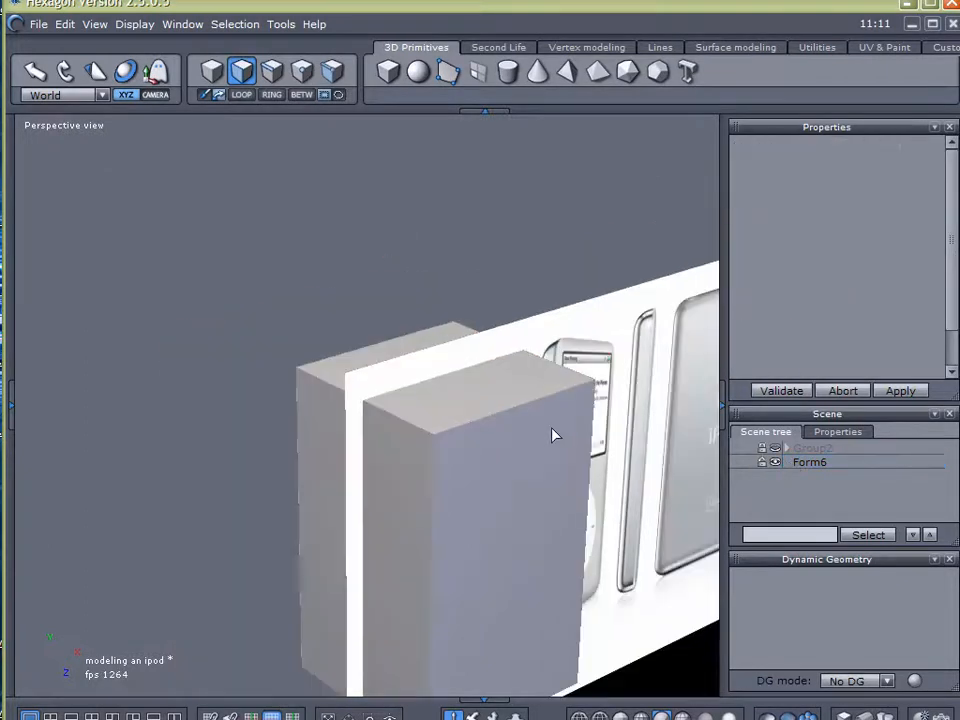
middle_click_drag(450, 476, 355, 410)
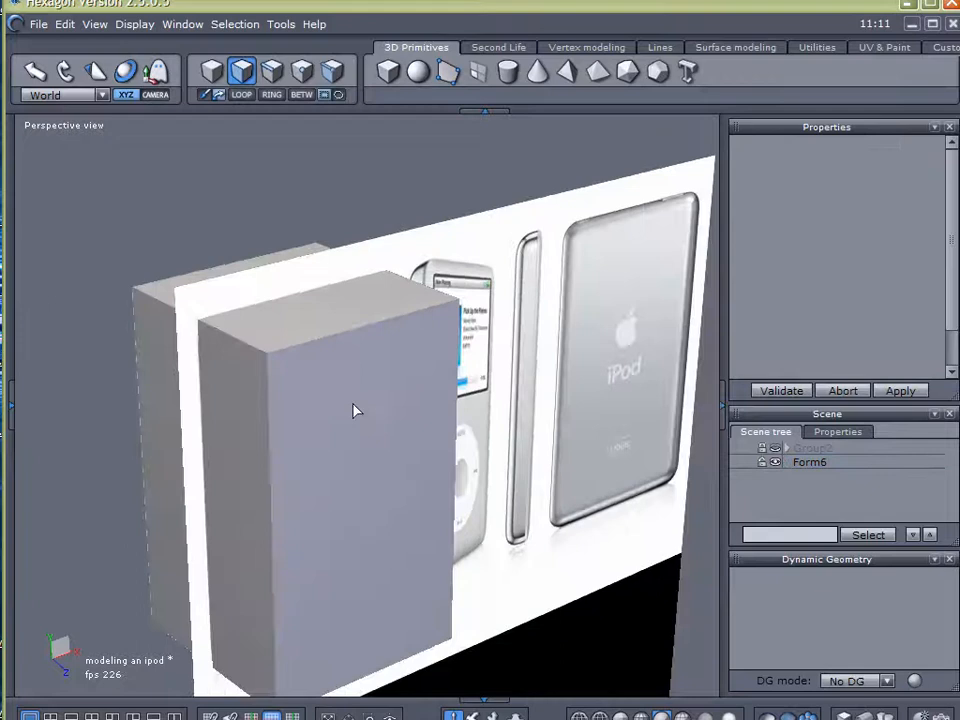
Rotate the whole box 90 degrees about Y and move it over the side-view iPod at about X 10.96
middle_click_drag(400, 462, 297, 510)
left_click(379, 469)
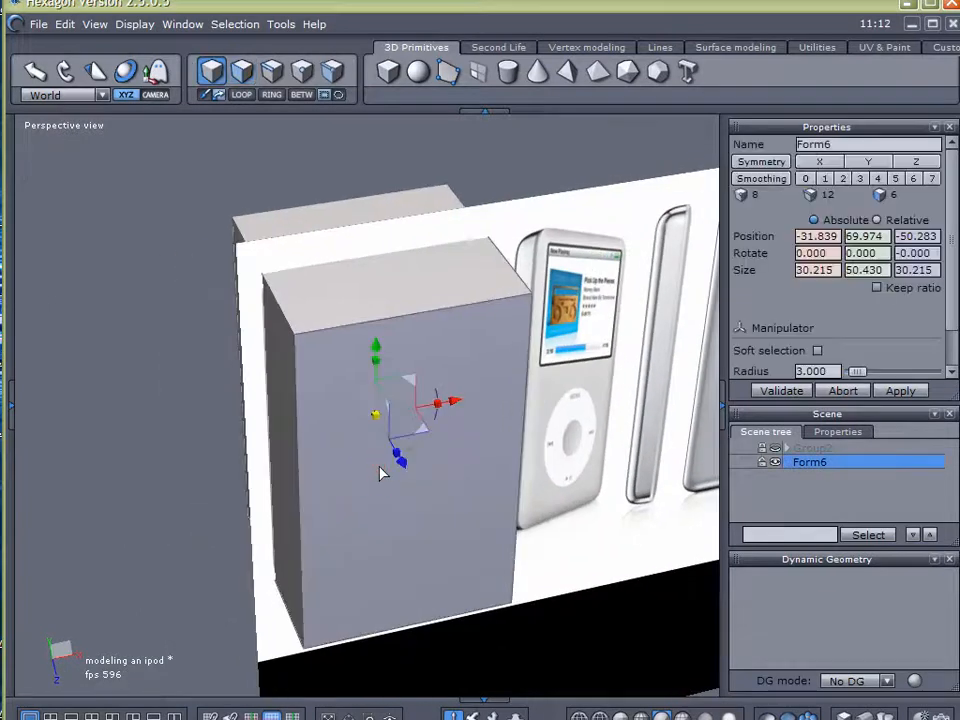
middle_click_drag(379, 469, 296, 486)
left_click_drag(277, 473, 337, 414)
left_click_drag(338, 420, 652, 412)
middle_click_drag(652, 412, 490, 512)
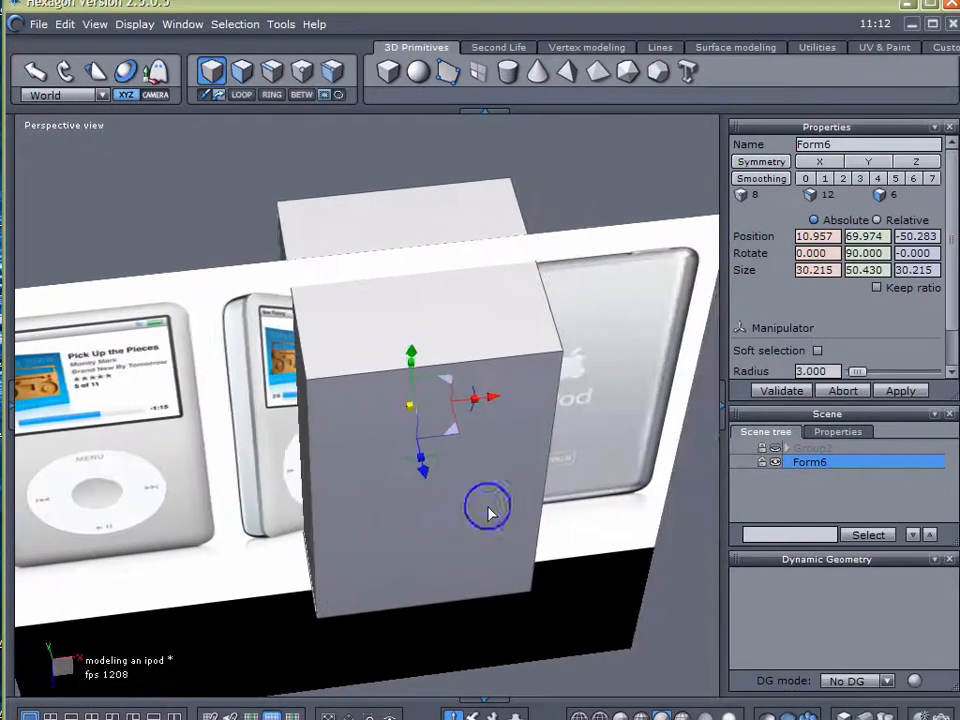
Scale the box's thickness along X to about 5.73 units and align it with the side view at about X 9.68
left_click_drag(485, 418, 425, 415)
middle_click_drag(424, 415, 420, 457)
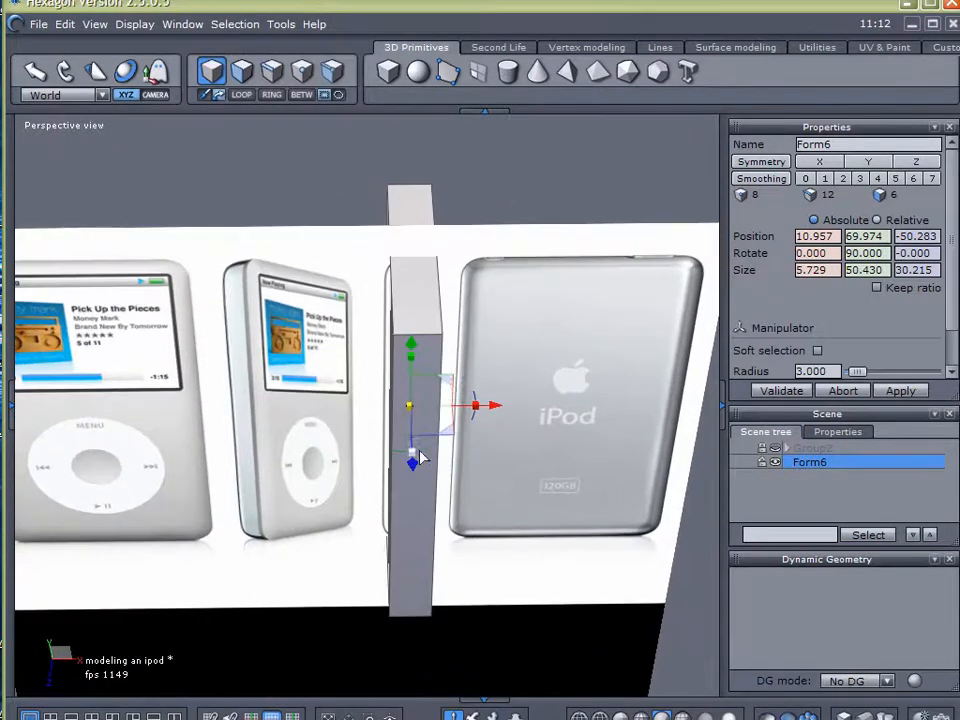
middle_click_drag(343, 388, 418, 378)
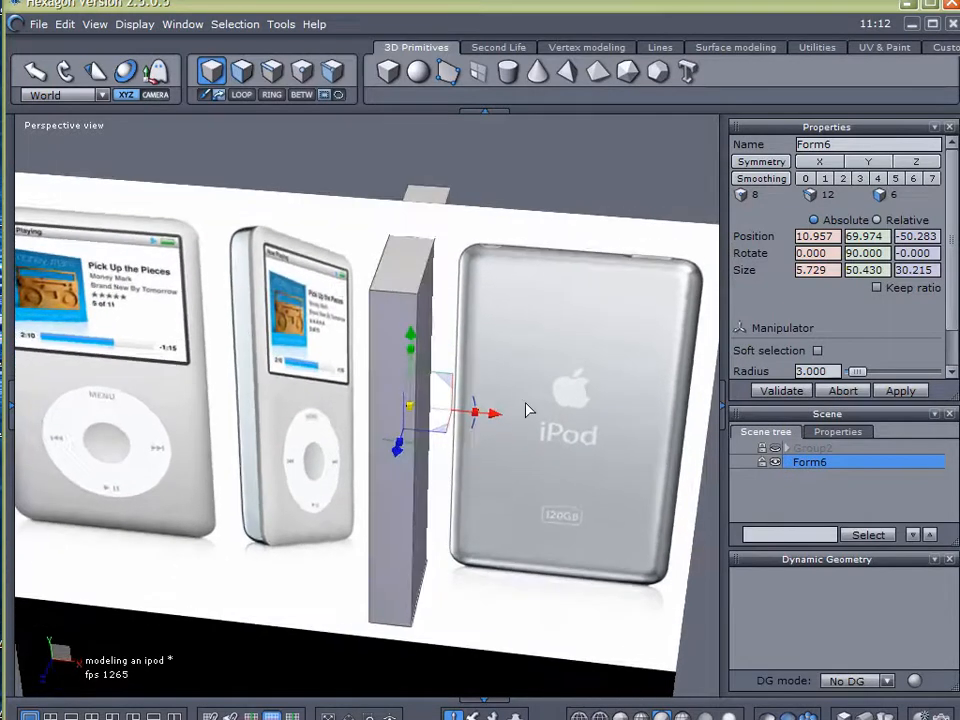
scroll(357, 369, "up", 3)
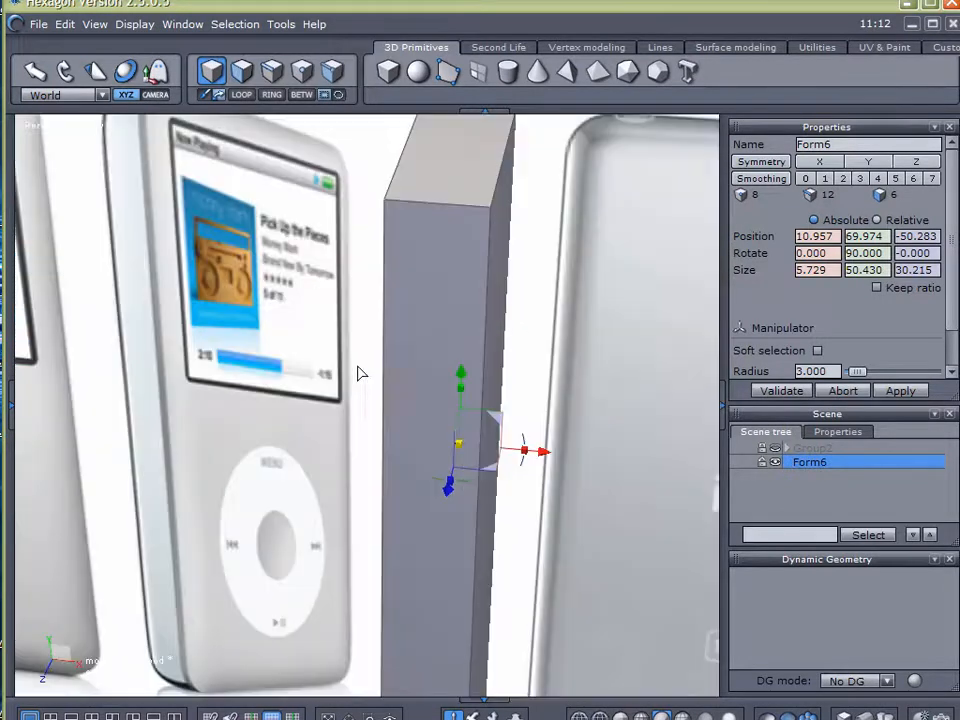
middle_click_drag(344, 381, 331, 434)
left_click_drag(545, 459, 522, 468)
middle_click_drag(212, 467, 322, 450)
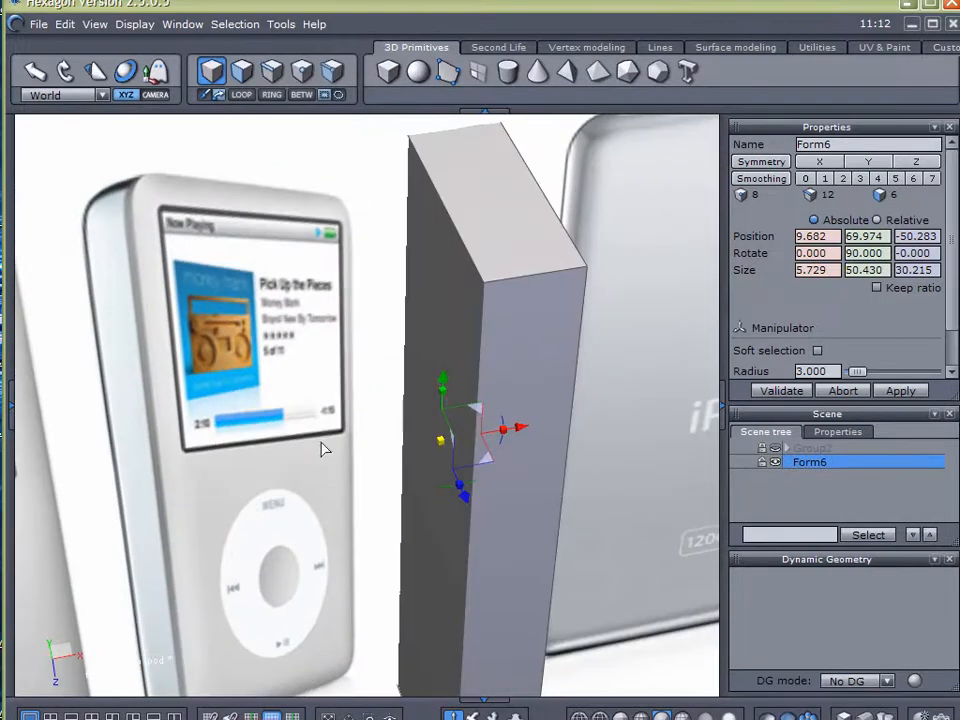
Adjust the box's large side face along X, reducing the box's thickness to about 5.04 units
left_click(242, 70)
left_click(439, 268)
left_click_drag(490, 440, 497, 438)
middle_click_drag(497, 438, 567, 353)
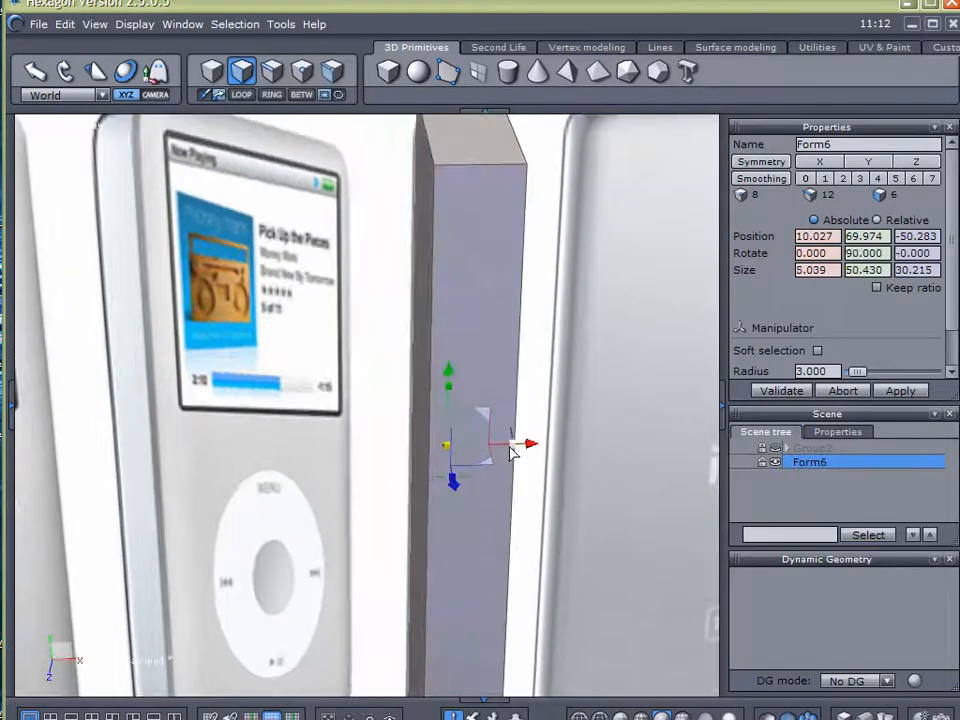
Widen the box's thickness along X to about 5.16 units to match the side-view iPod
left_click_drag(510, 452, 516, 446)
middle_click_drag(608, 397, 551, 486)
scroll(583, 398, "down", 3)
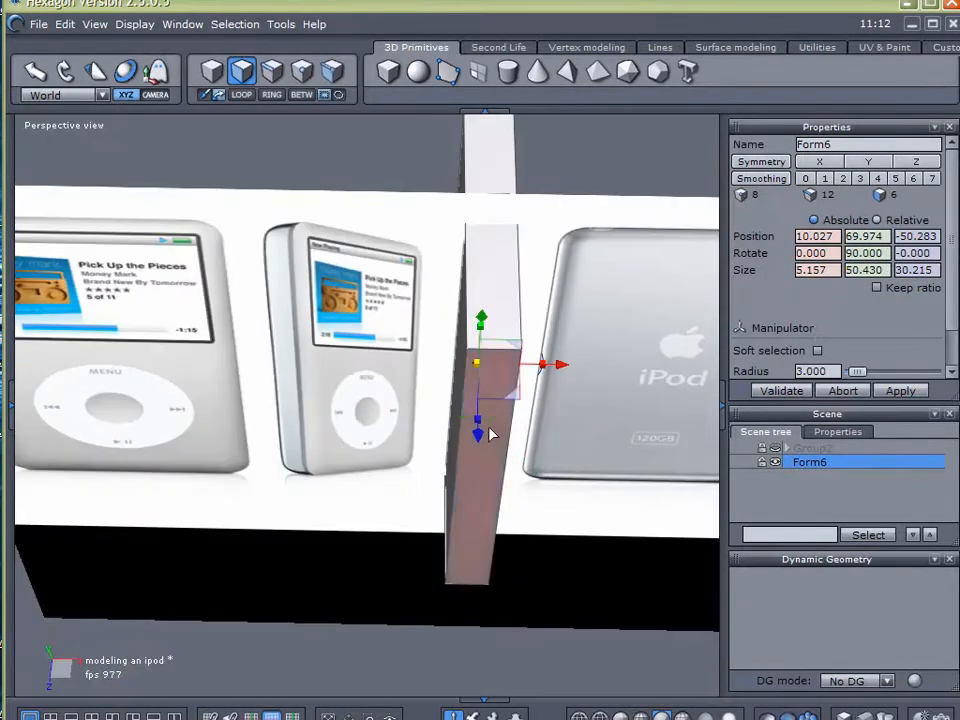
Rotate the box back to 0 degrees about Y and move it over the front-view iPod at about X -31.81
left_click_drag(491, 420, 350, 388)
middle_click_drag(392, 412, 534, 300)
left_click_drag(516, 362, 262, 370)
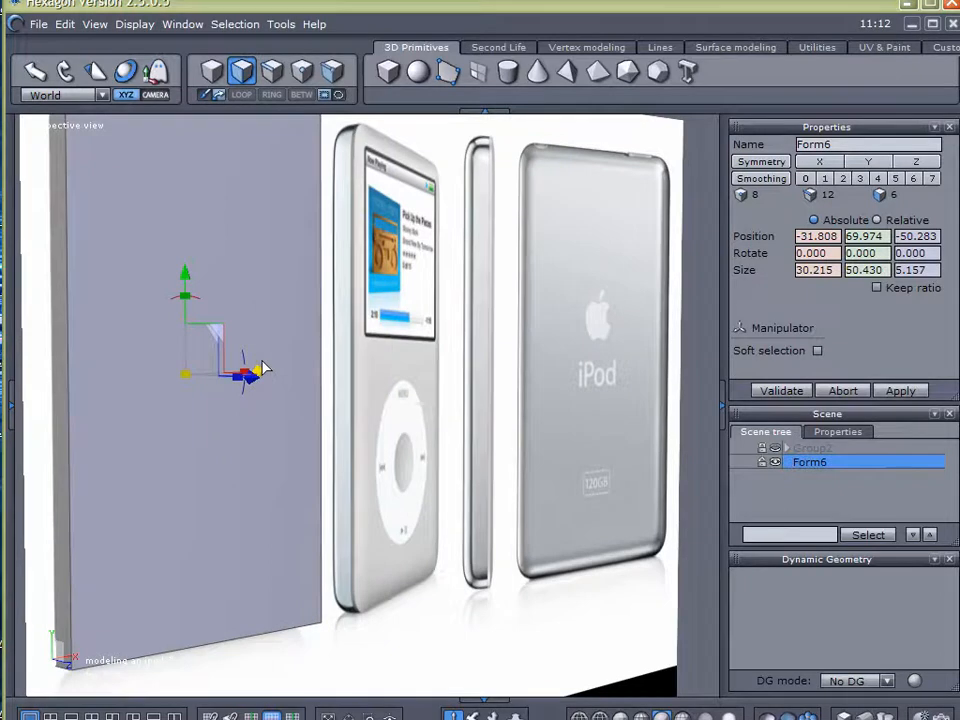
Move the box forward to about Z -45.17 and shift it along X to about 0.80, away from the front-view iPod
middle_click_drag(229, 392, 482, 490)
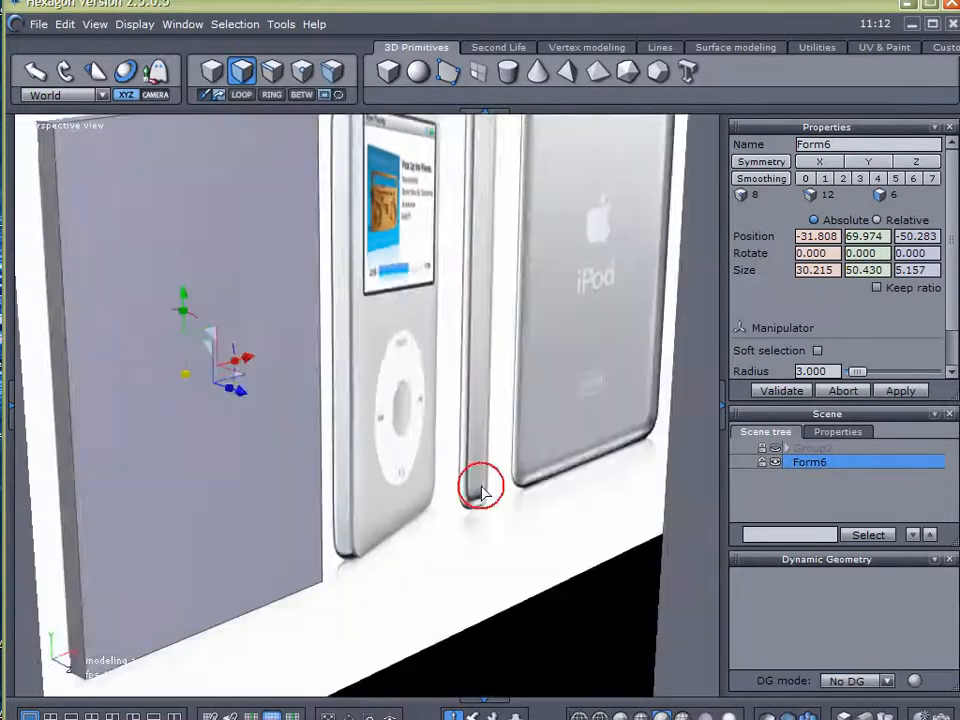
scroll(480, 488, "down", 4)
middle_click_drag(368, 431, 364, 419)
left_click_drag(350, 420, 378, 433)
middle_click_drag(498, 440, 368, 415)
left_click_drag(396, 409, 534, 421)
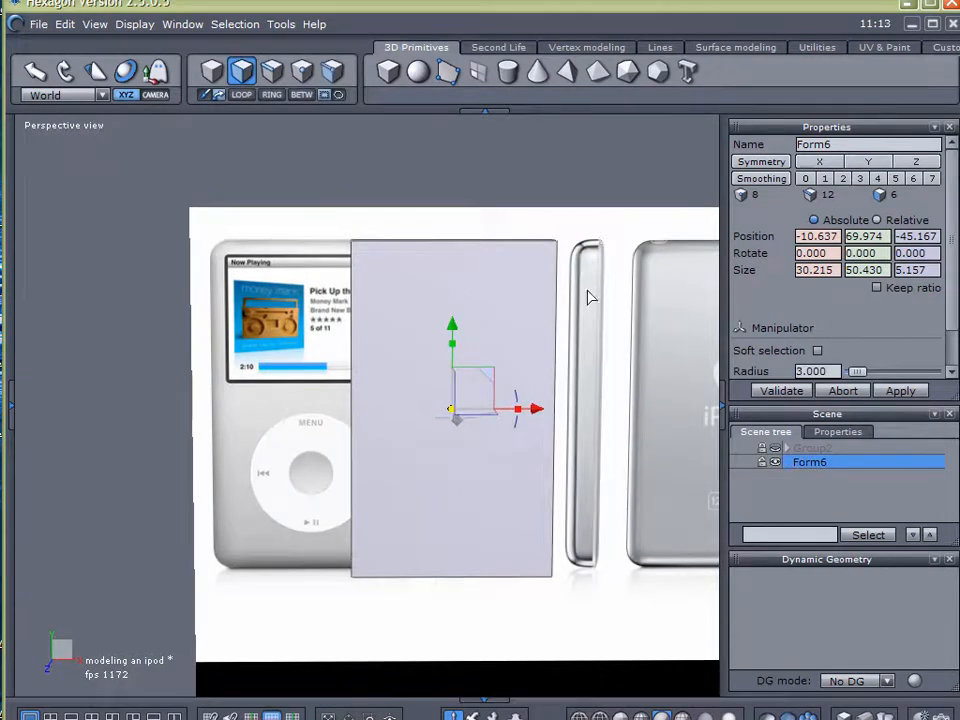
left_click_drag(544, 411, 617, 411)
Select the short depth edges at the box's four corners
right_click_drag(353, 328, 455, 391)
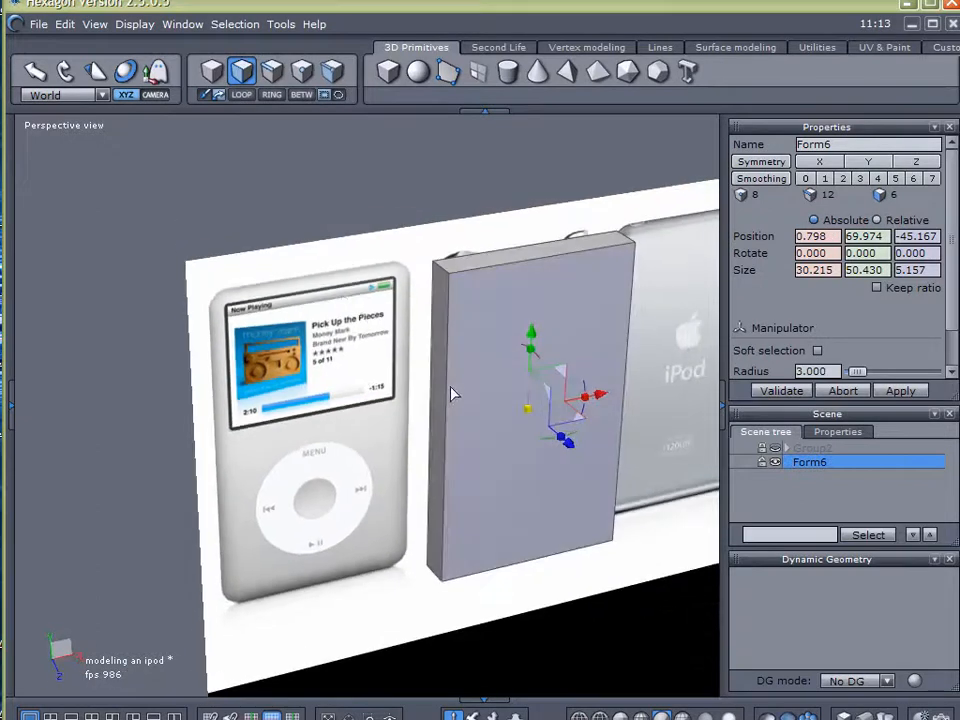
left_click(278, 72)
left_click_drag(359, 210, 497, 268)
left_click_drag(579, 176, 644, 306, "shift")
left_click_drag(352, 496, 456, 596, "shift")
middle_click_drag(587, 616, 282, 446)
left_click_drag(658, 600, 569, 496, "shift")
middle_click_drag(287, 422, 457, 474)
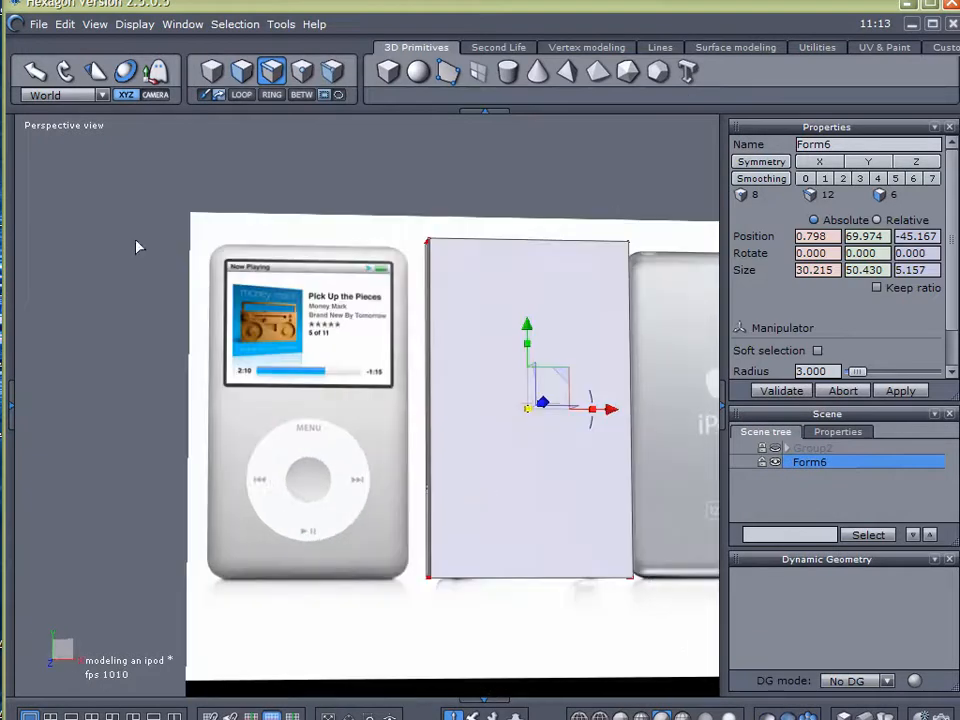
mouse_move(10, 145)
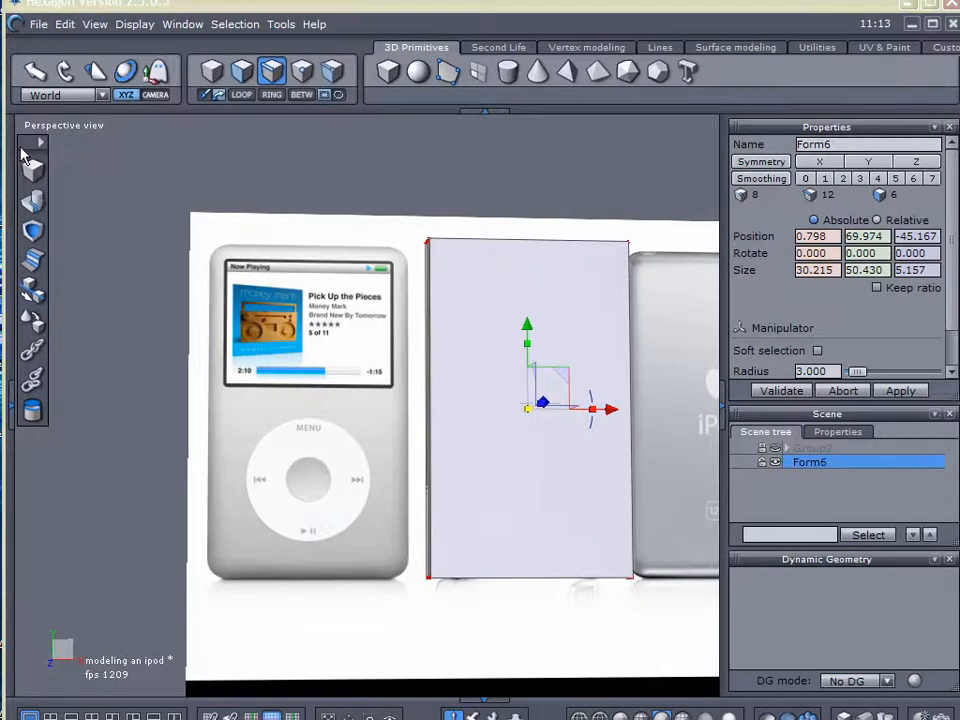
left_click(26, 200)
scroll(536, 277, "up", 3)
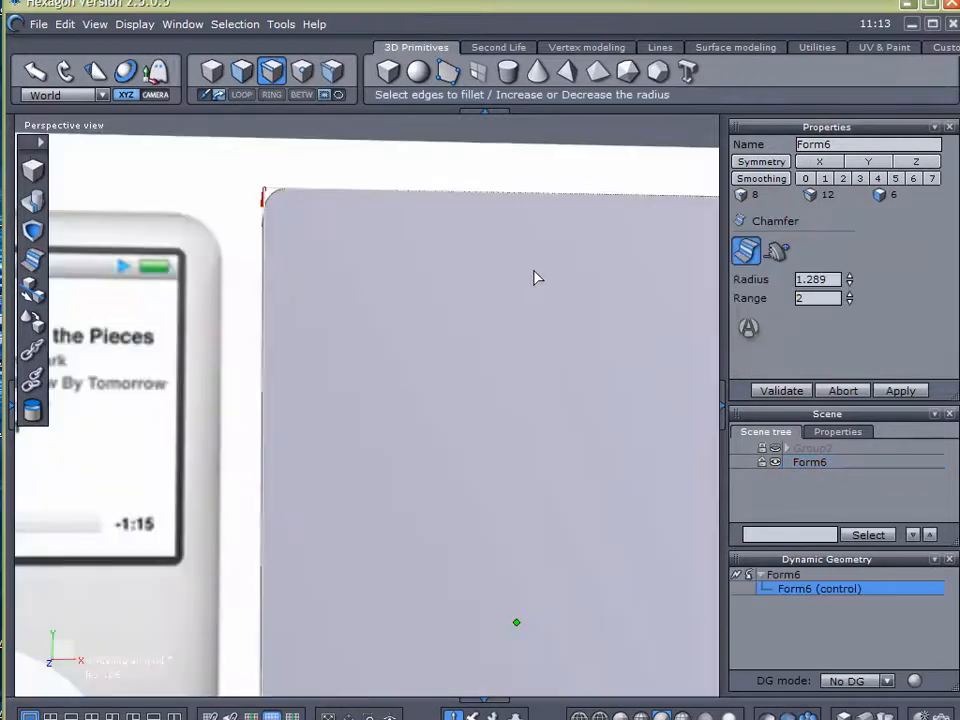
left_click(843, 391)
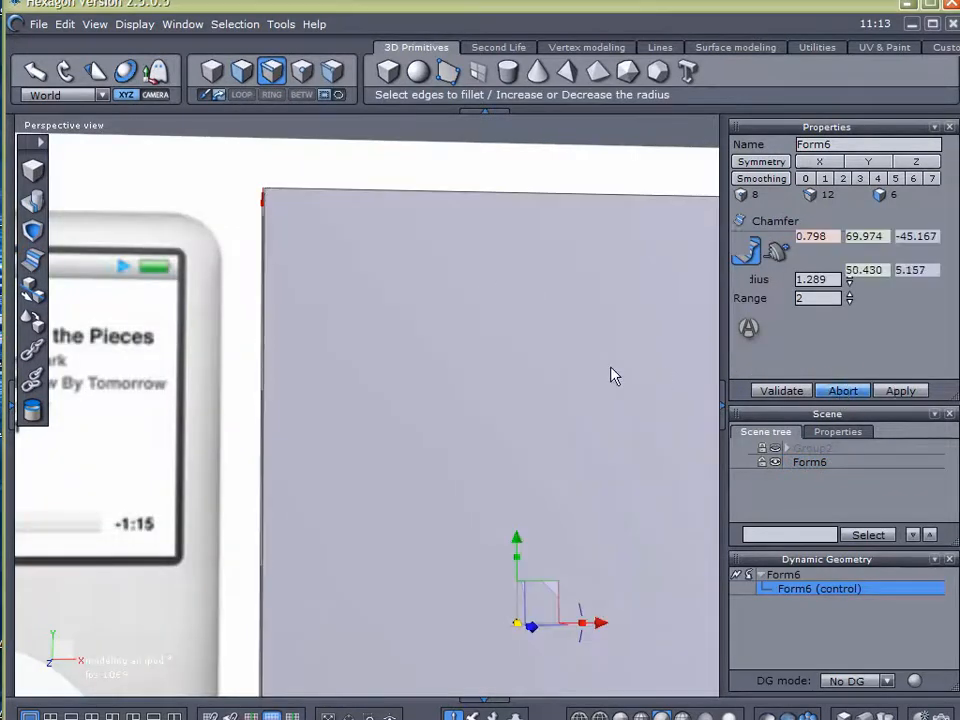
scroll(563, 373, "down", 3)
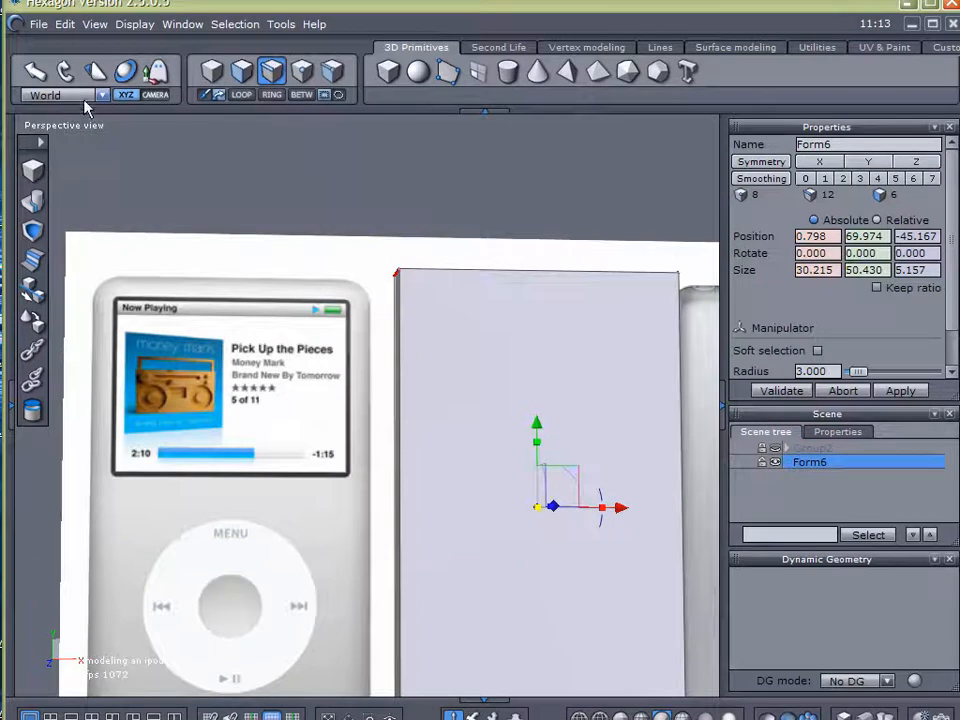
Try to align the box over the front-view iPod at about X -32.01 in the front view, and undo the move
left_click(77, 127)
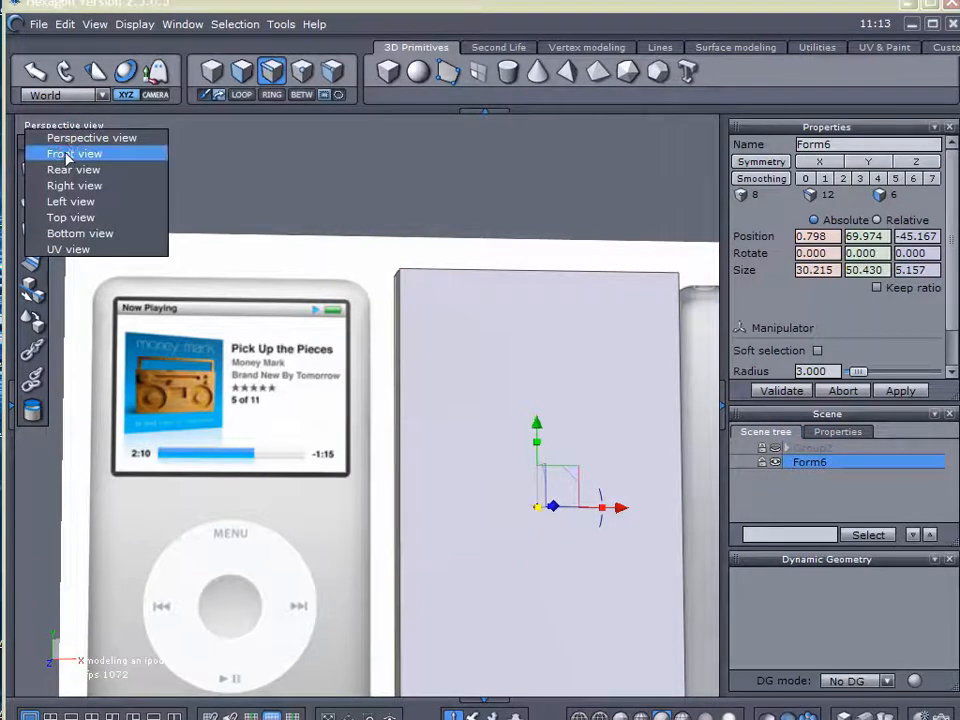
left_click(70, 154)
left_click_drag(465, 486, 366, 485)
scroll(240, 454, "up", 3)
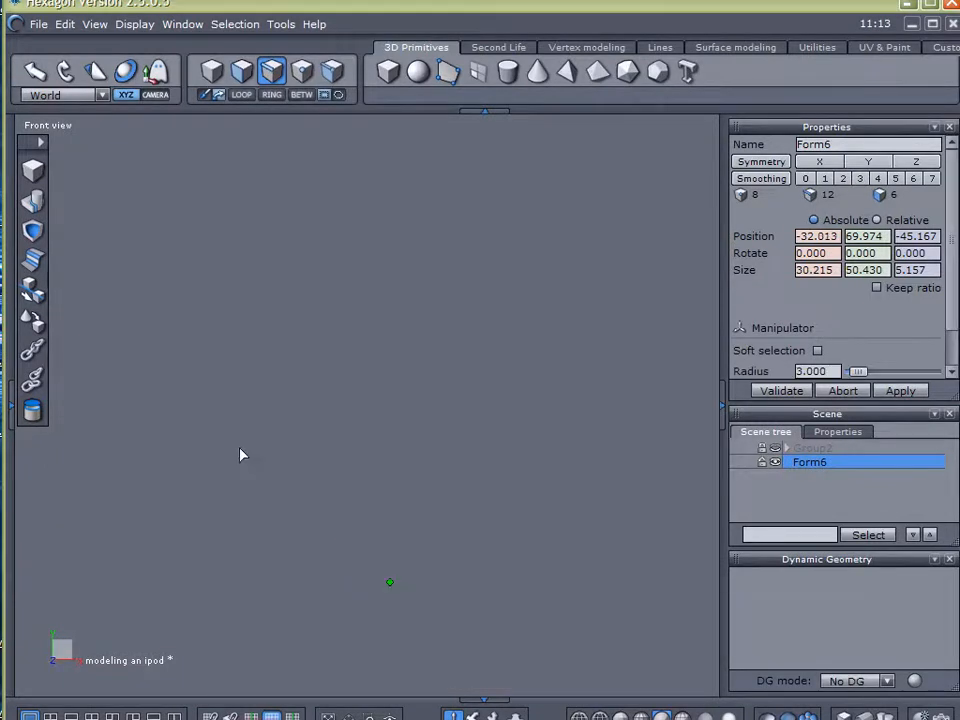
middle_click_drag(450, 454, 555, 317)
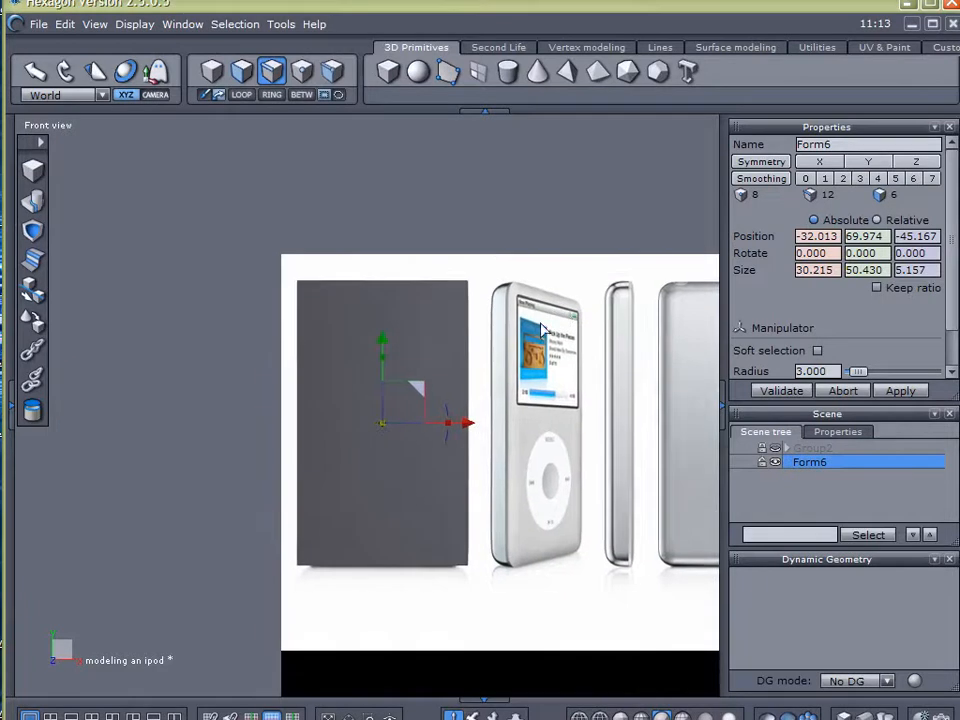
scroll(461, 310, "up", 2)
scroll(460, 310, "down", 2)
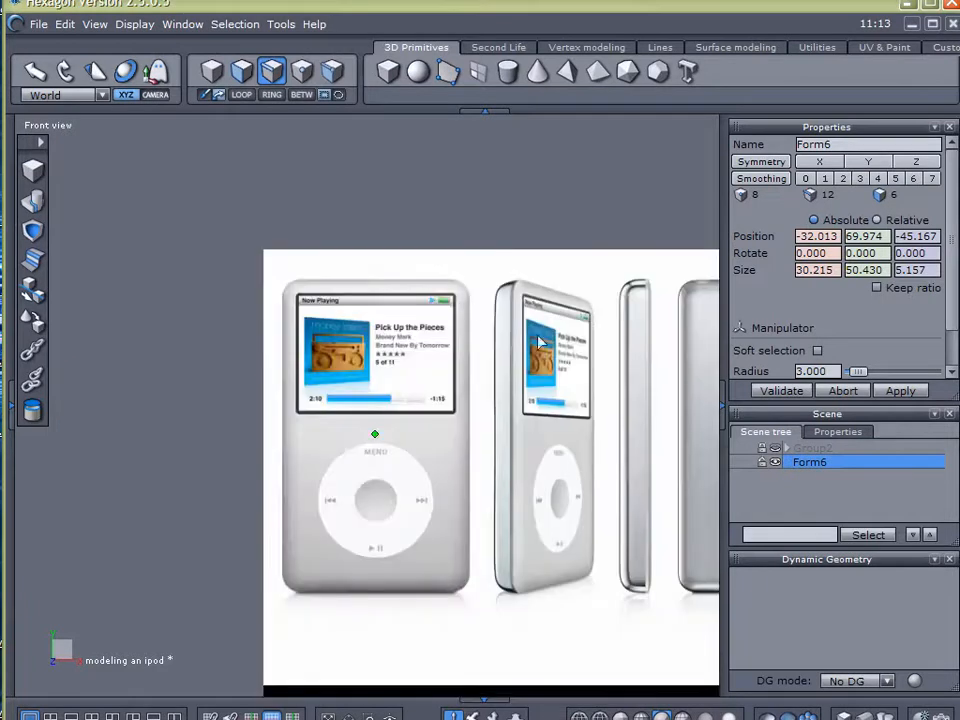
scroll(499, 393, "up", 2)
scroll(499, 393, "down", 2)
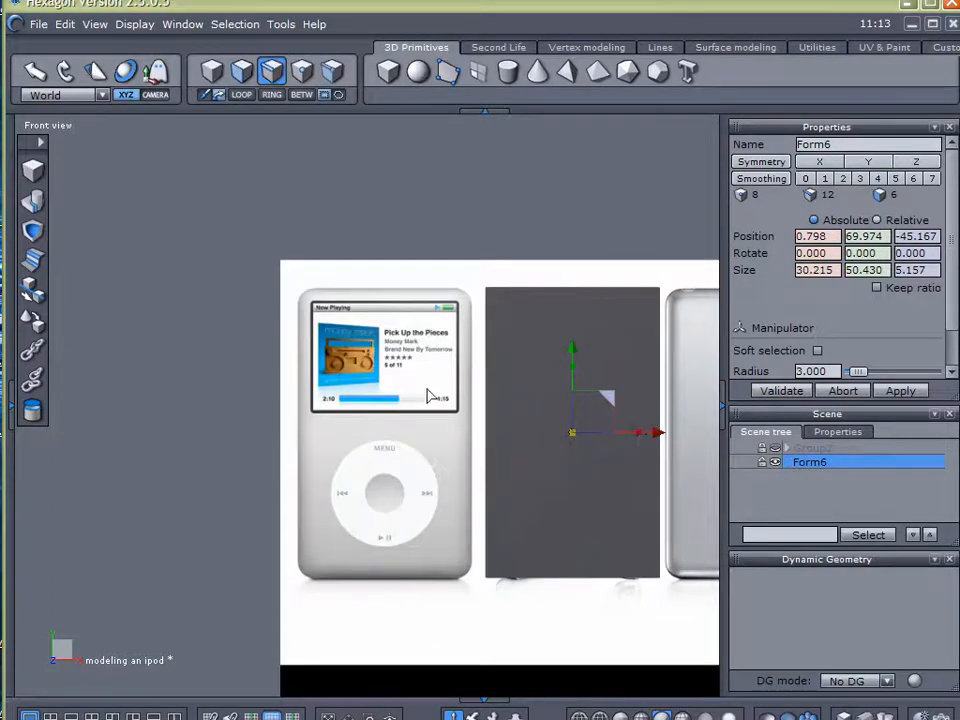
left_click(66, 125)
left_click(76, 136)
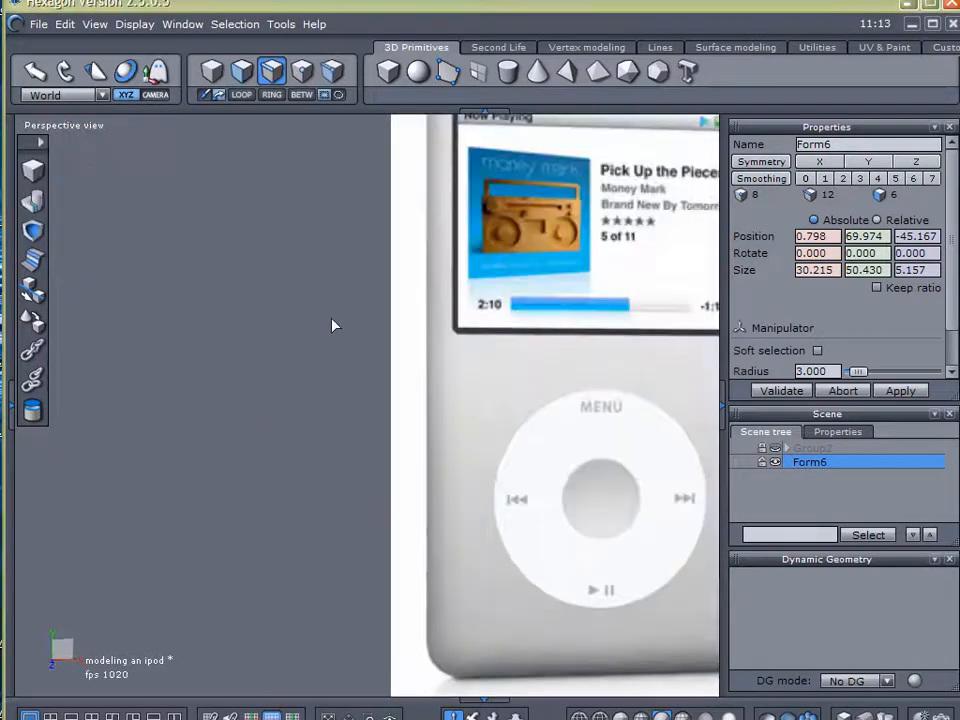
Move the box along X back over the front-view iPod, to about X -31.57
scroll(372, 317, "down", 3)
right_click_drag(396, 315, 290, 318, "alt")
left_click_drag(318, 400, 402, 455, "alt")
left_click_drag(608, 347, 399, 380)
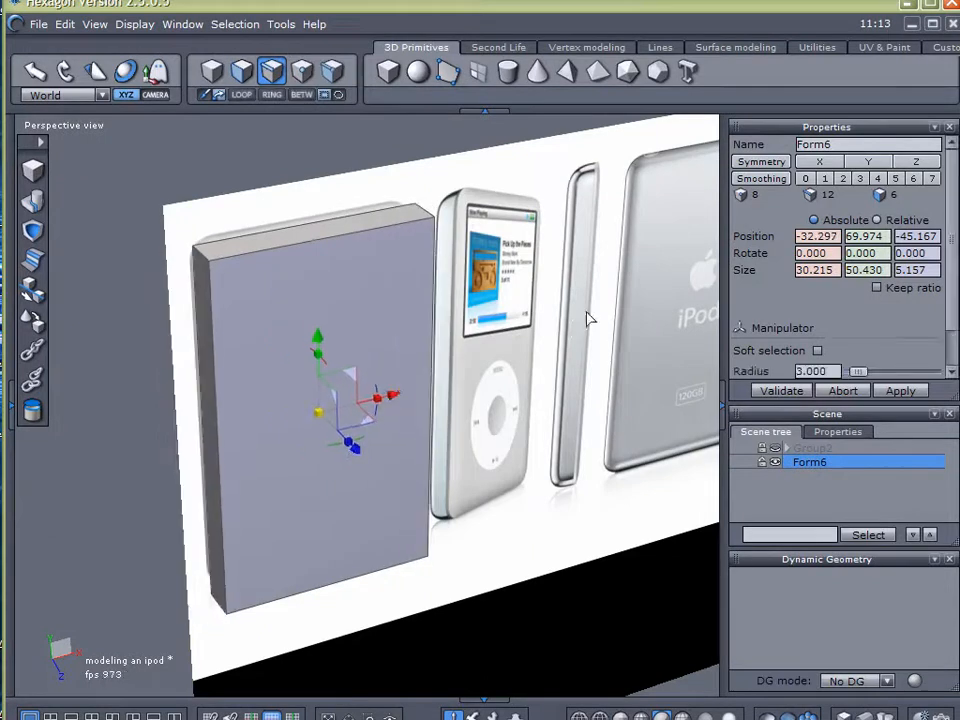
left_click_drag(572, 321, 474, 425, "alt")
left_click_drag(411, 418, 418, 418)
Fine-tune the box's alignment with the front-view iPod in the front view, to about X -32.02
left_click(60, 128)
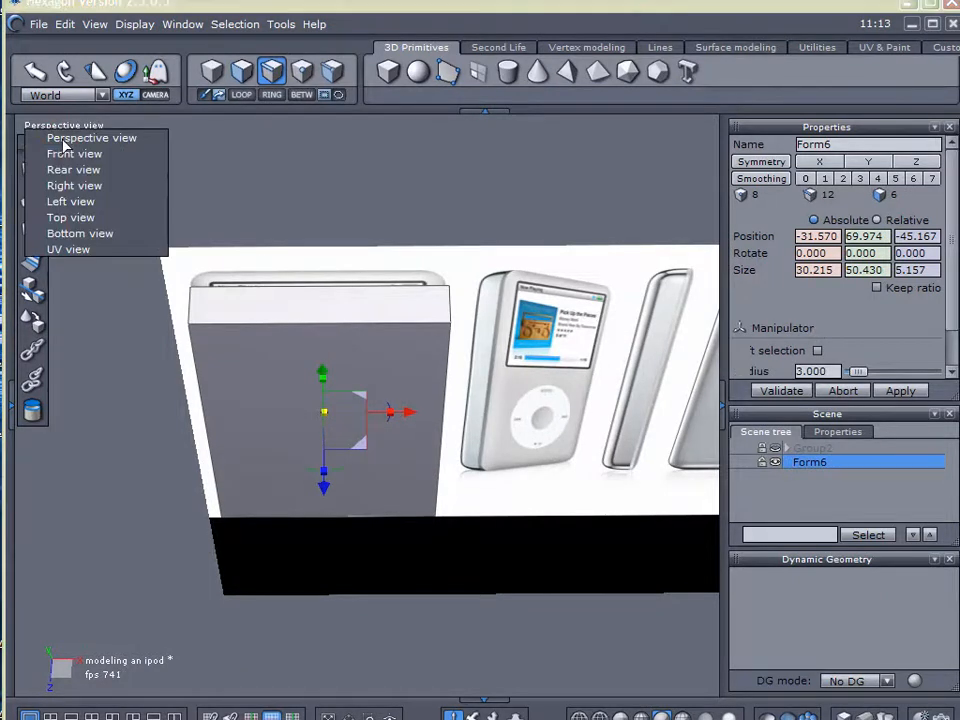
left_click(66, 154)
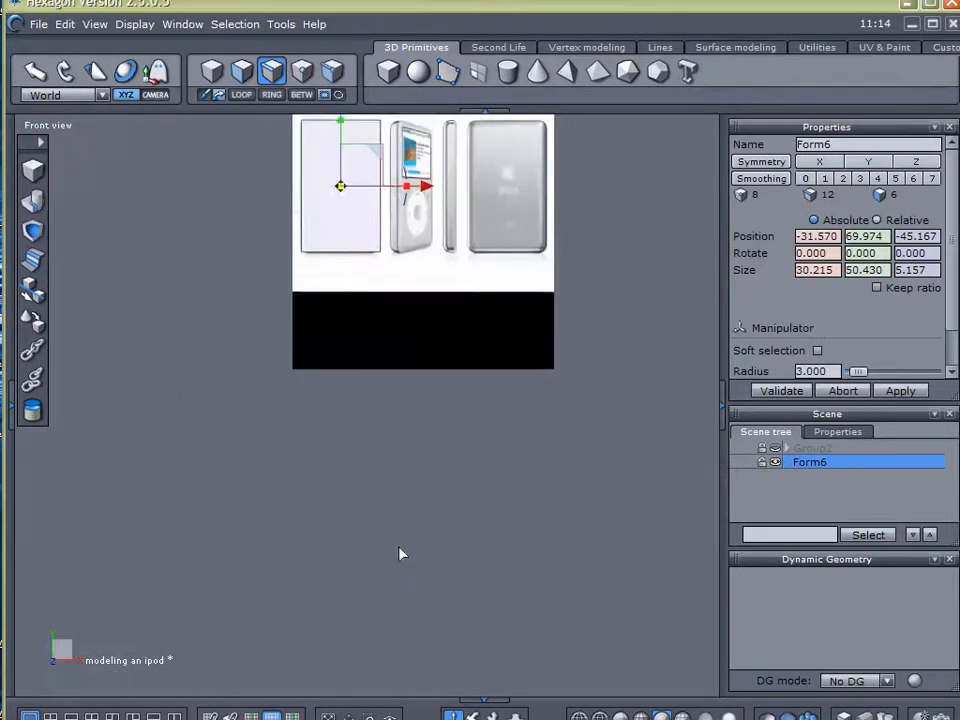
scroll(347, 340, "up", 5)
scroll(347, 340, "down", 3)
middle_click_drag(347, 340, 349, 487)
left_click_drag(443, 418, 437, 418)
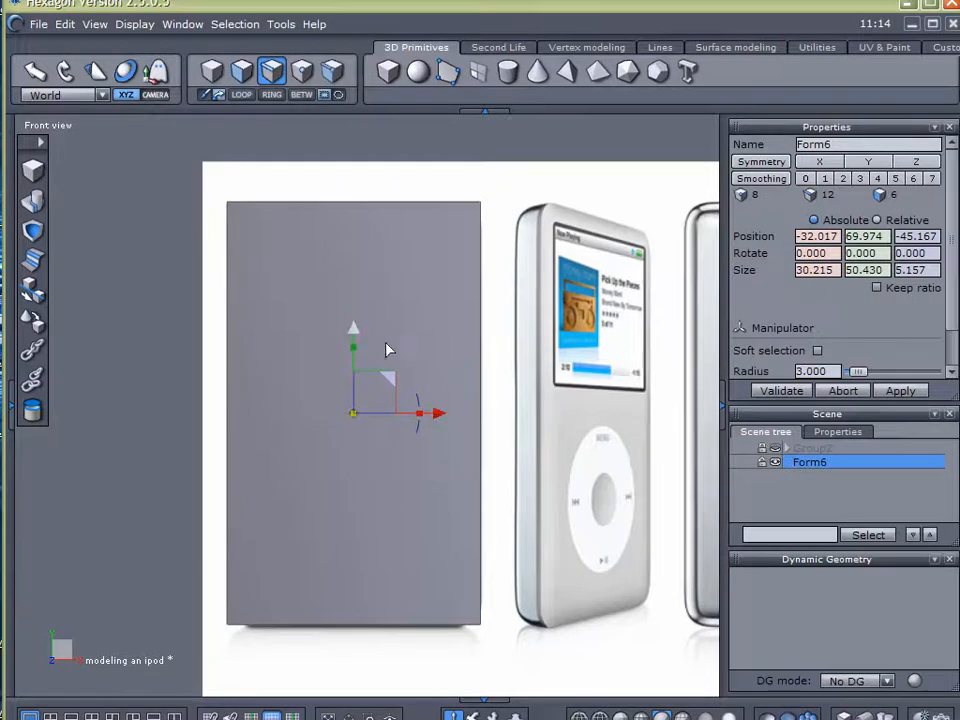
Select all four short depth edges at the box's corners in the perspective view
left_click(62, 126)
left_click(75, 138)
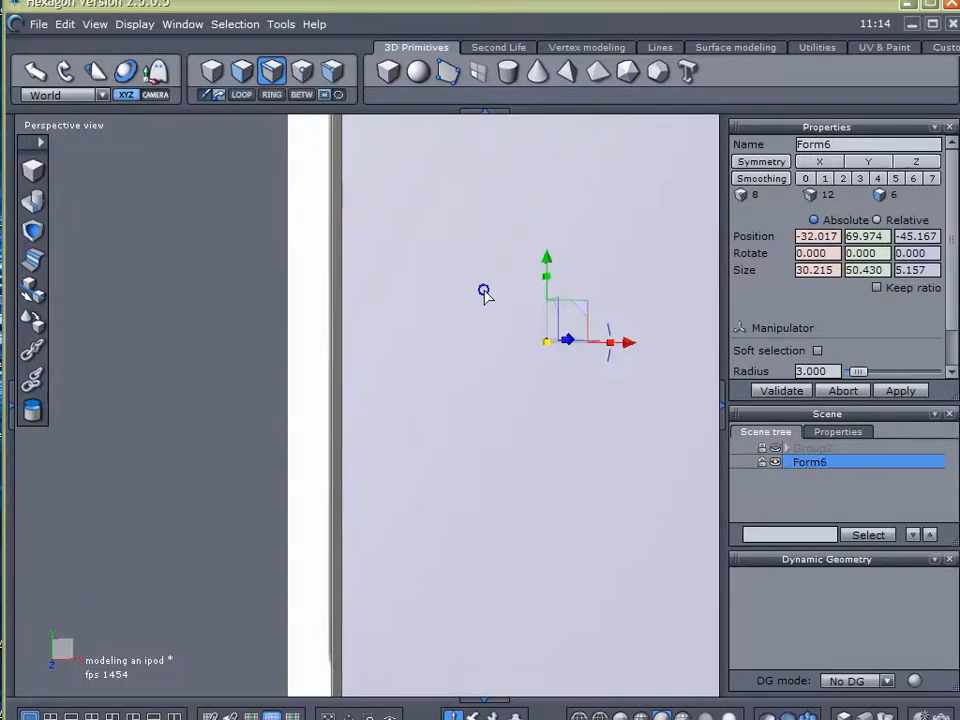
right_click_drag(484, 291, 403, 435, "alt")
left_click_drag(403, 437, 450, 522, "alt")
right_click_drag(432, 424, 471, 343, "alt")
left_click_drag(180, 163, 371, 371)
scroll(372, 372, "down", 3)
right_click_drag(431, 460, 385, 448, "alt")
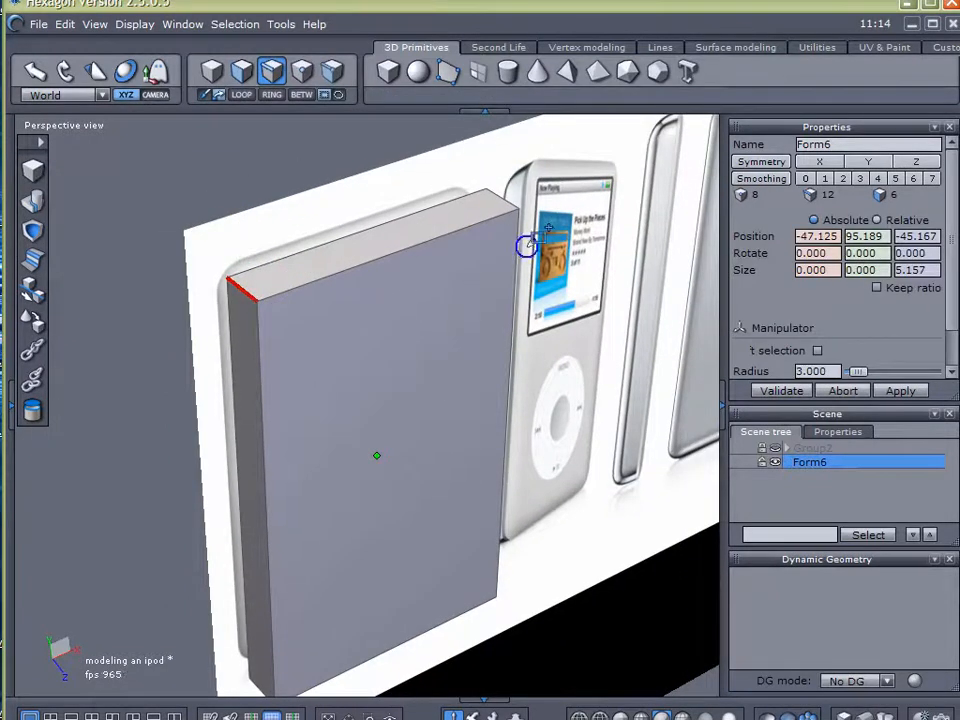
left_click(495, 200, "shift")
left_click_drag(185, 567, 392, 690, "shift")
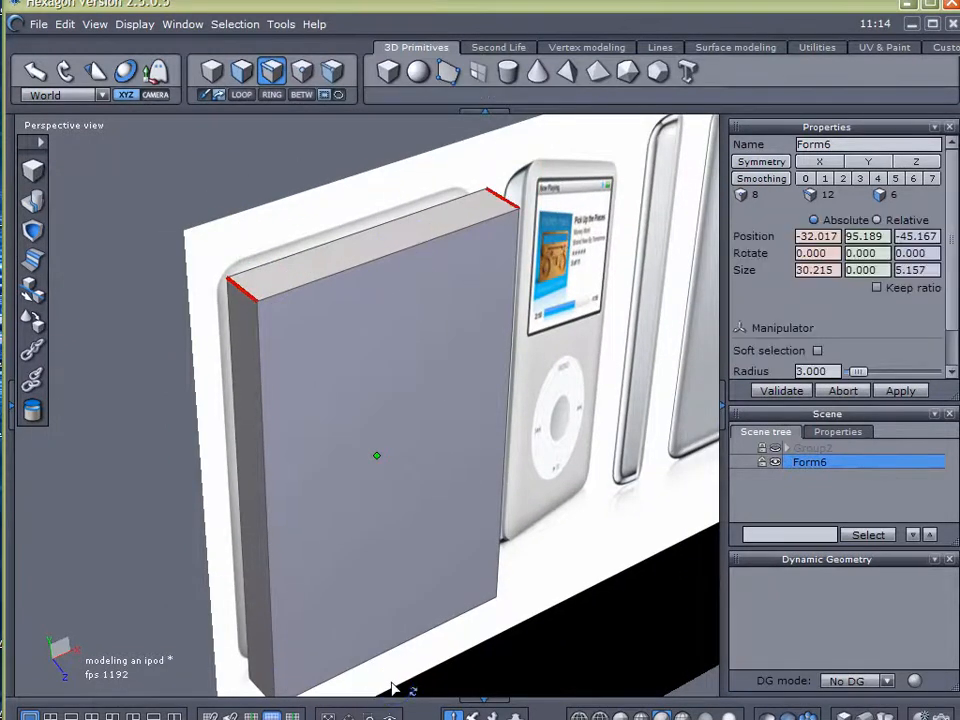
scroll(489, 574, "down", 3)
left_click_drag(253, 606, 455, 690)
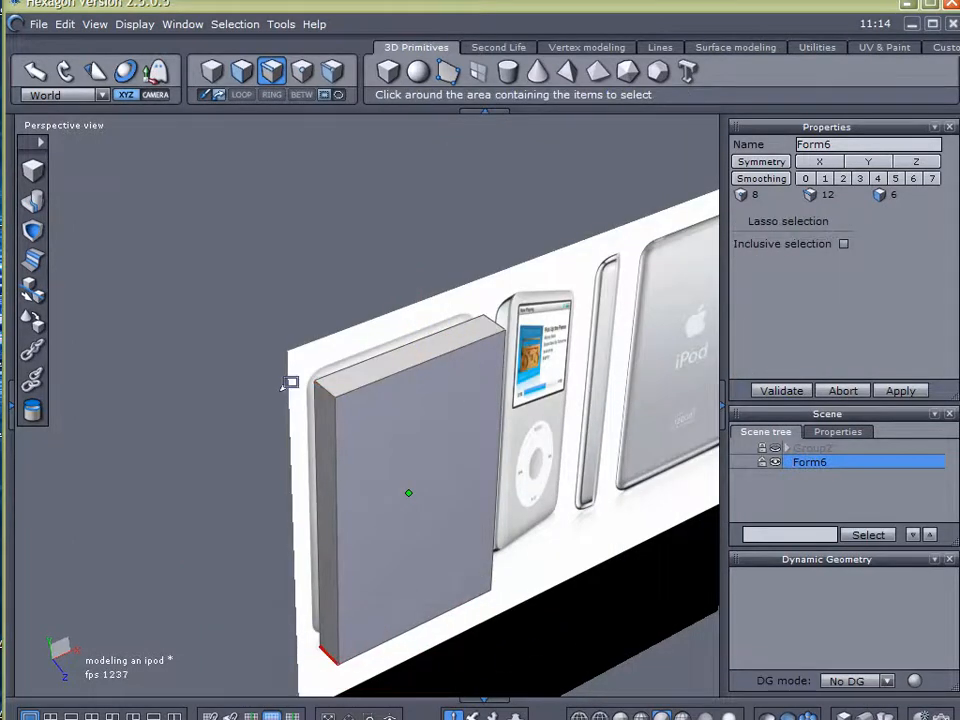
left_click_drag(347, 391, 366, 440, "shift")
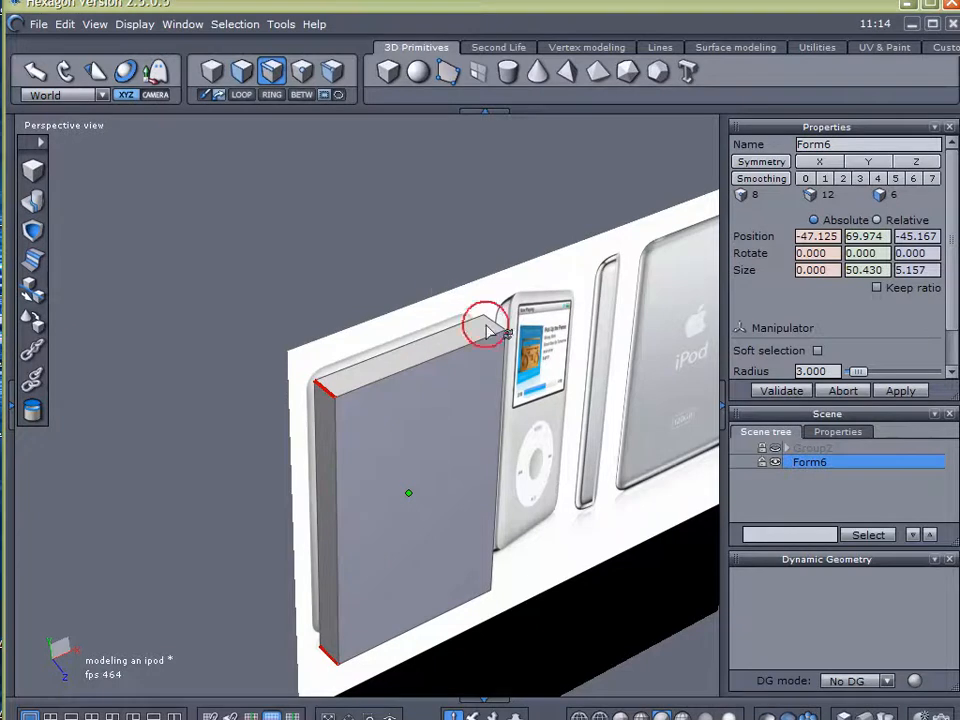
left_click_drag(435, 285, 460, 395, "shift")
left_click(475, 236)
right_click_drag(379, 201, 542, 355)
left_click_drag(204, 315, 378, 452, "shift")
left_click_drag(208, 561, 405, 682, "shift")
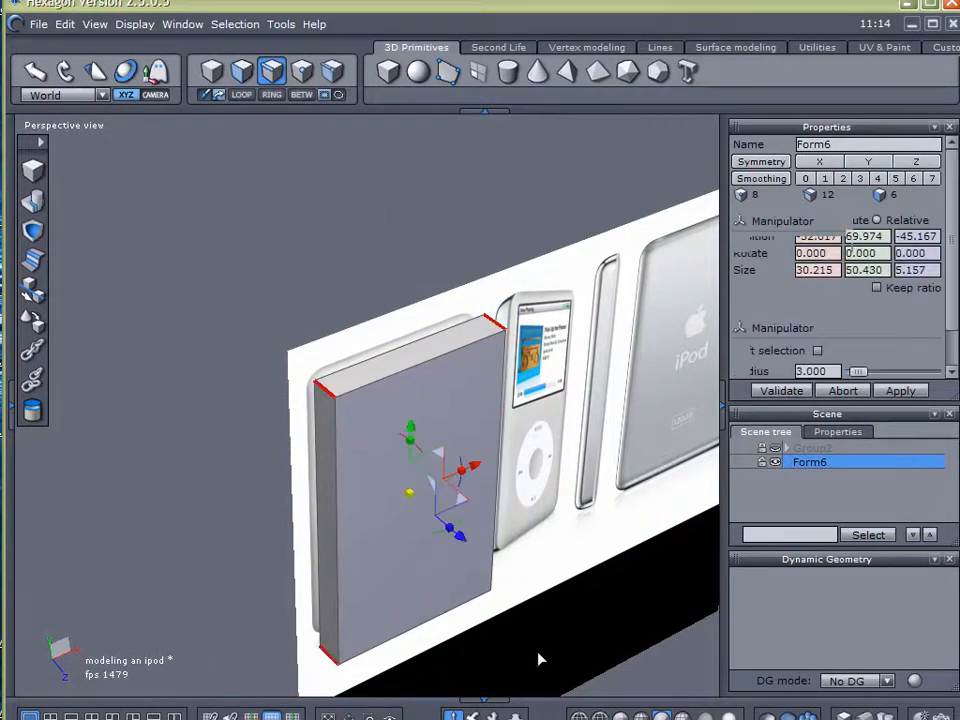
left_click_drag(611, 620, 257, 420, "alt")
right_click_drag(596, 652, 422, 550, "shift")
Chamfer the selected corner edges in the front view with a radius of 3.589
left_click(81, 130)
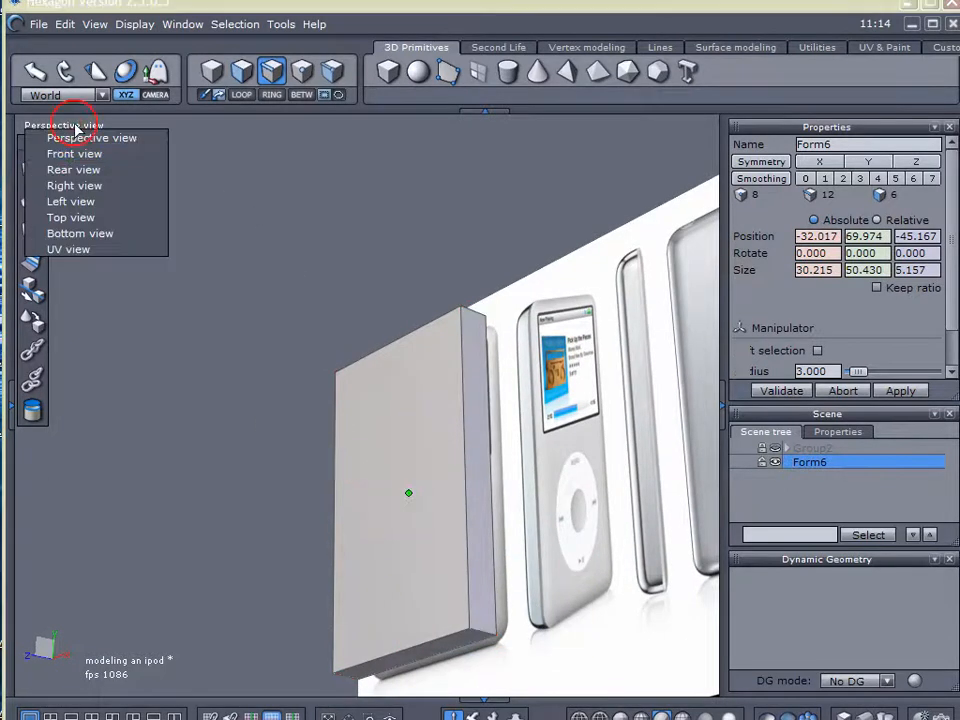
left_click(68, 155)
scroll(478, 399, "up", 5)
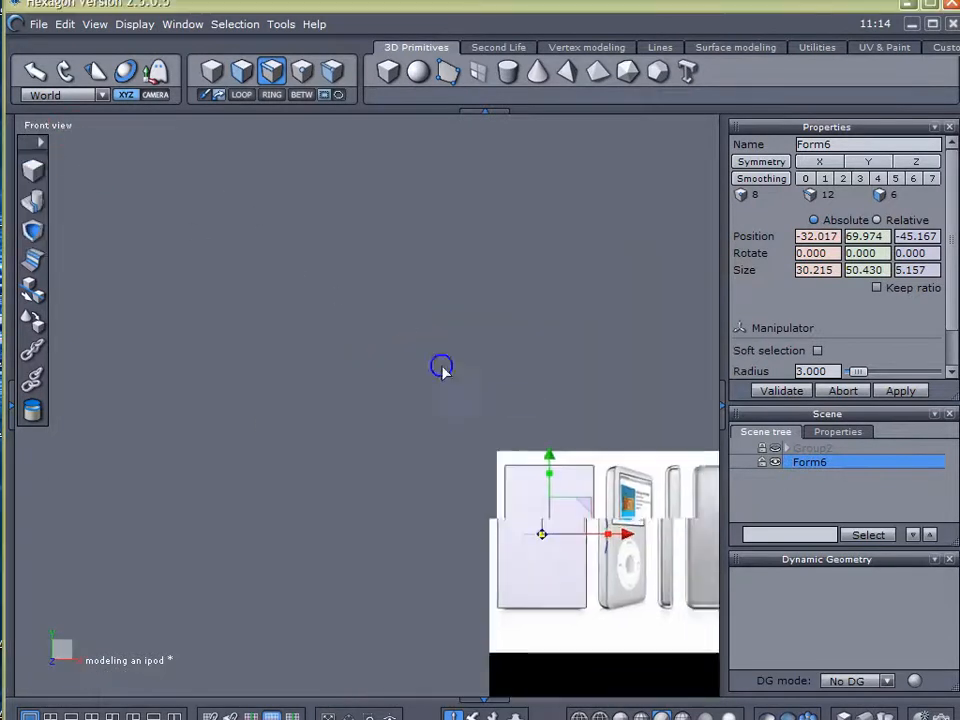
middle_click_drag(390, 366, 86, 64)
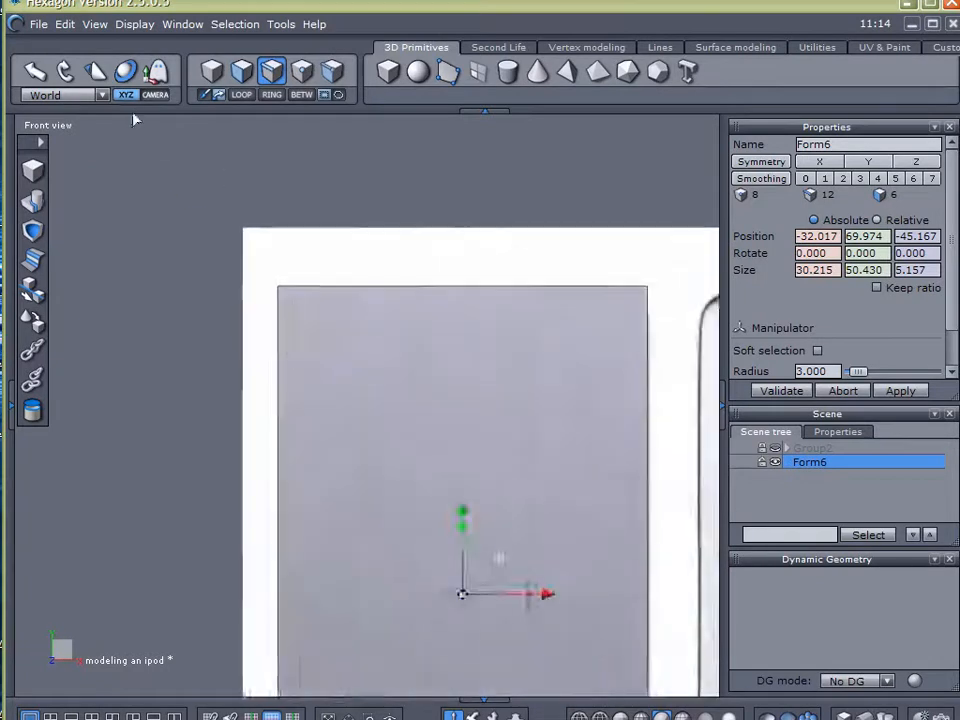
scroll(384, 315, "down", 1)
middle_click_drag(564, 382, 478, 254)
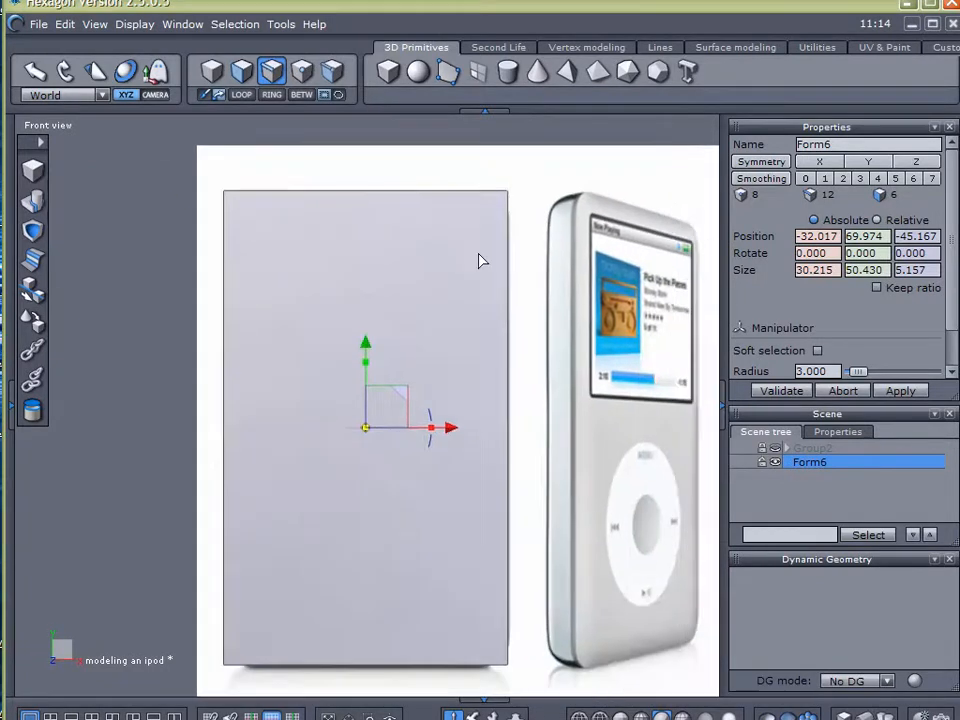
left_click(50, 258)
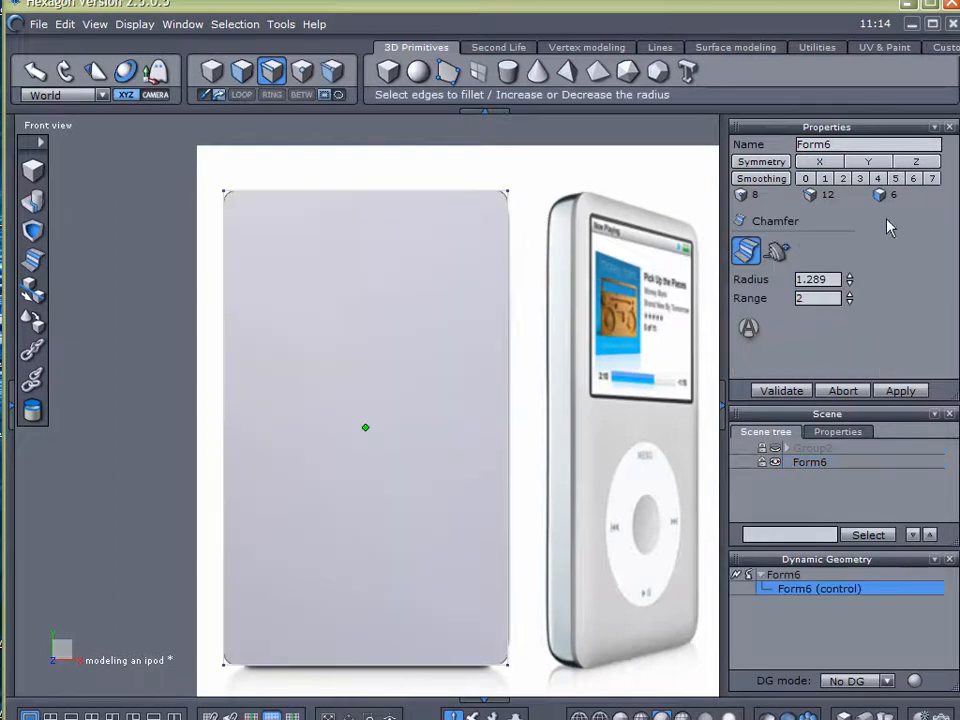
left_click_drag(848, 279, 848, 253)
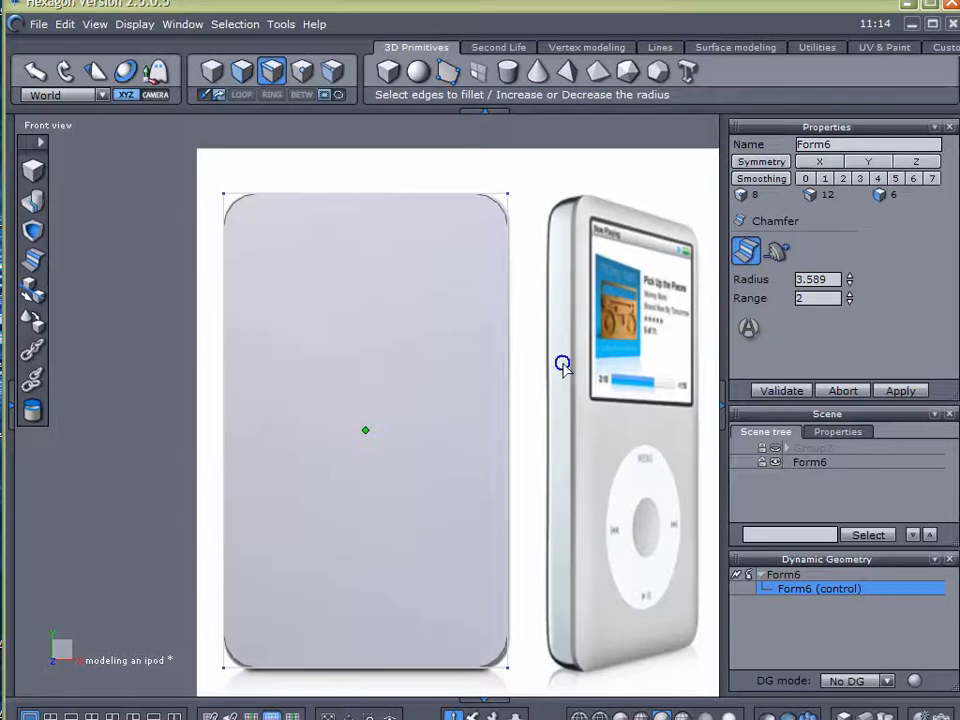
Reduce the chamfer radius to 3.064 to fit the iPod's corner and set its range to 6
middle_click_drag(561, 348, 504, 492)
scroll(549, 418, "up", 3)
middle_click_drag(533, 408, 637, 457)
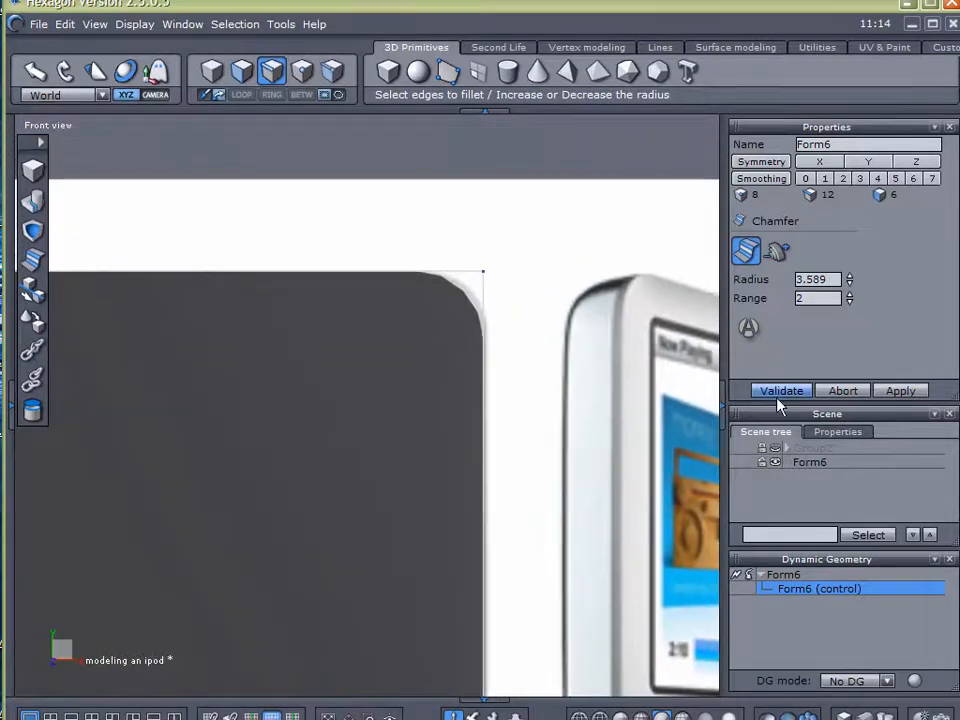
mouse_move(849, 281)
left_mouse_down()
mouse_move(849, 270)
mouse_move(849, 285)
left_mouse_up()
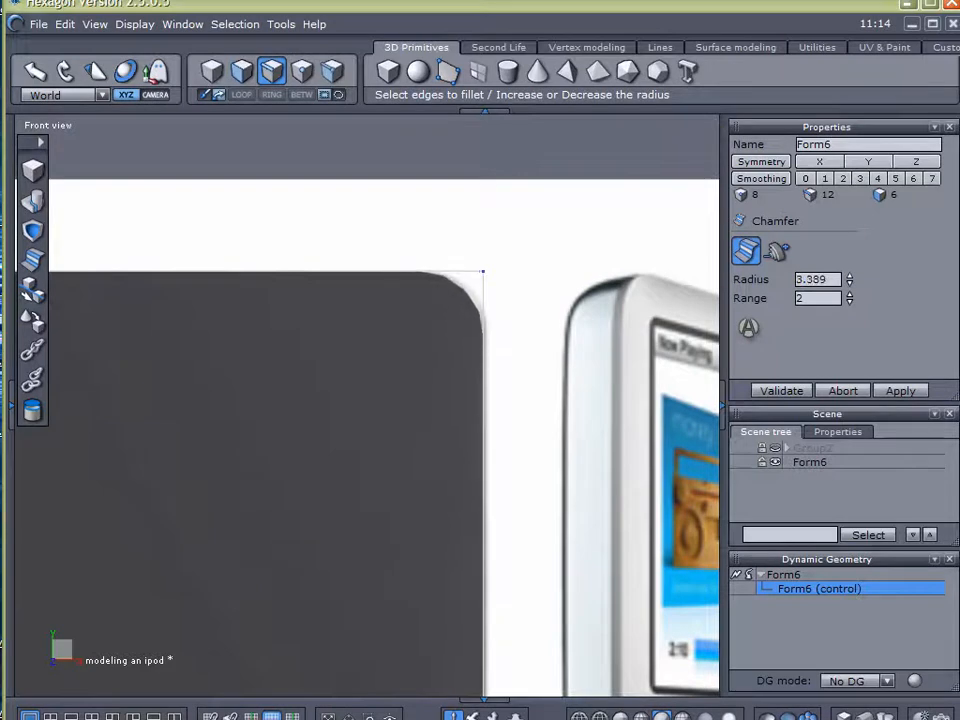
left_click(849, 296)
left_click(849, 296)
left_click(849, 296)
left_click(848, 296)
scroll(596, 448, "down", 3)
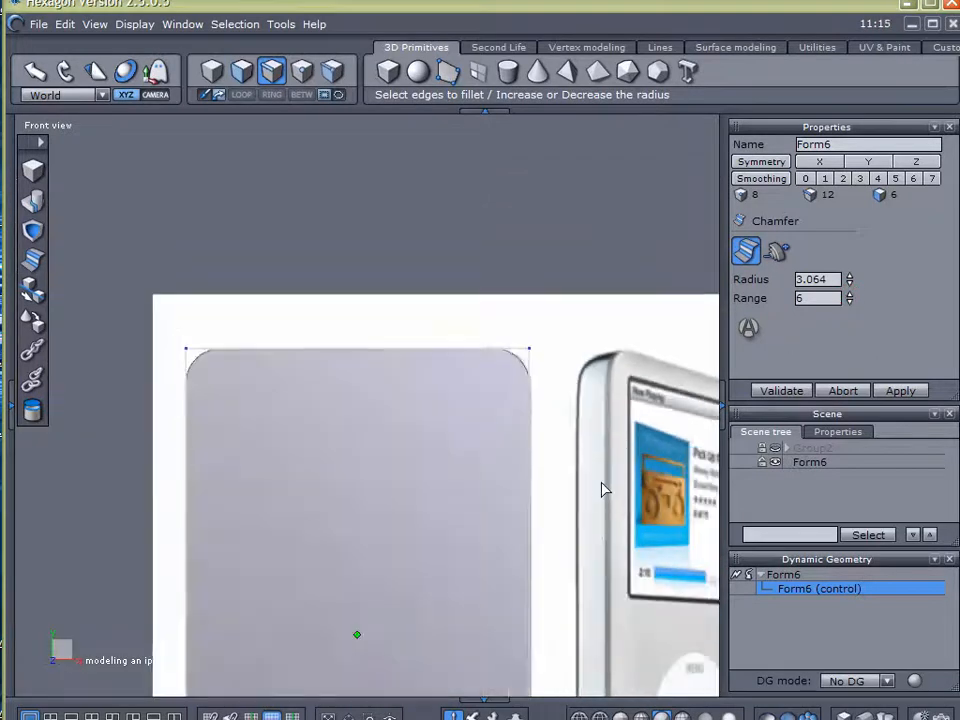
Apply the corner chamfer and lower the box to about Y 69.759 in the front view
middle_click_drag(591, 525, 531, 224)
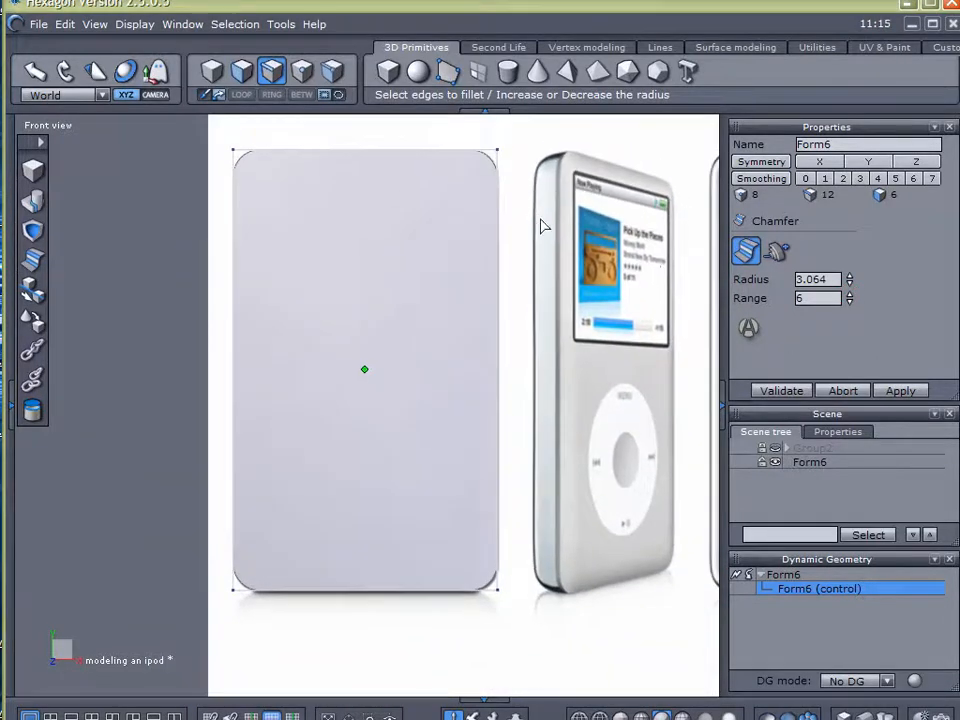
left_click(781, 391)
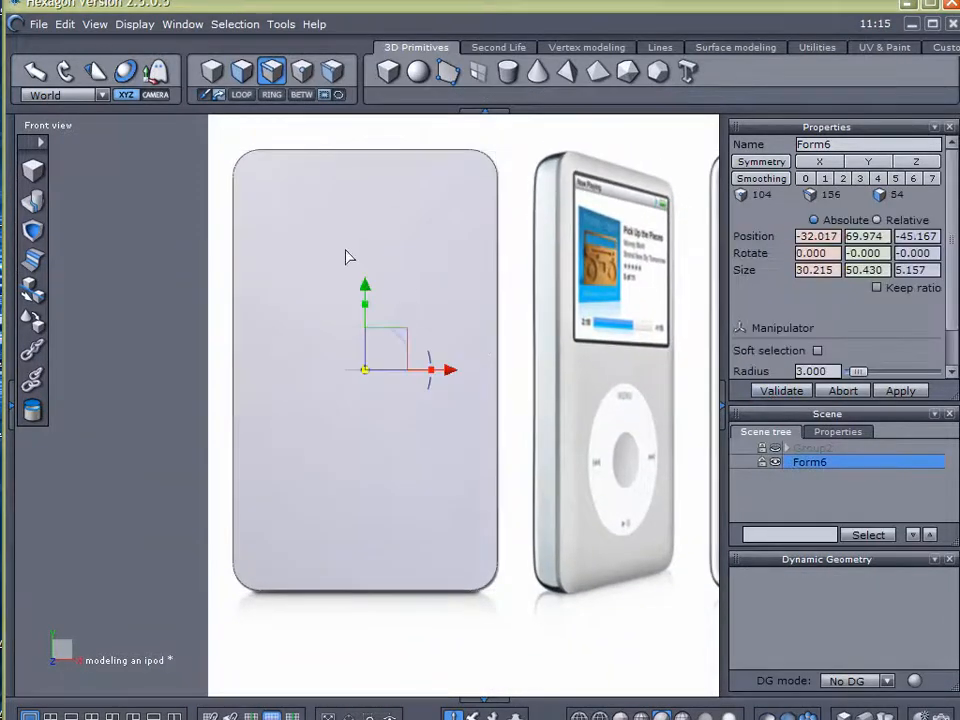
left_click_drag(368, 291, 364, 289)
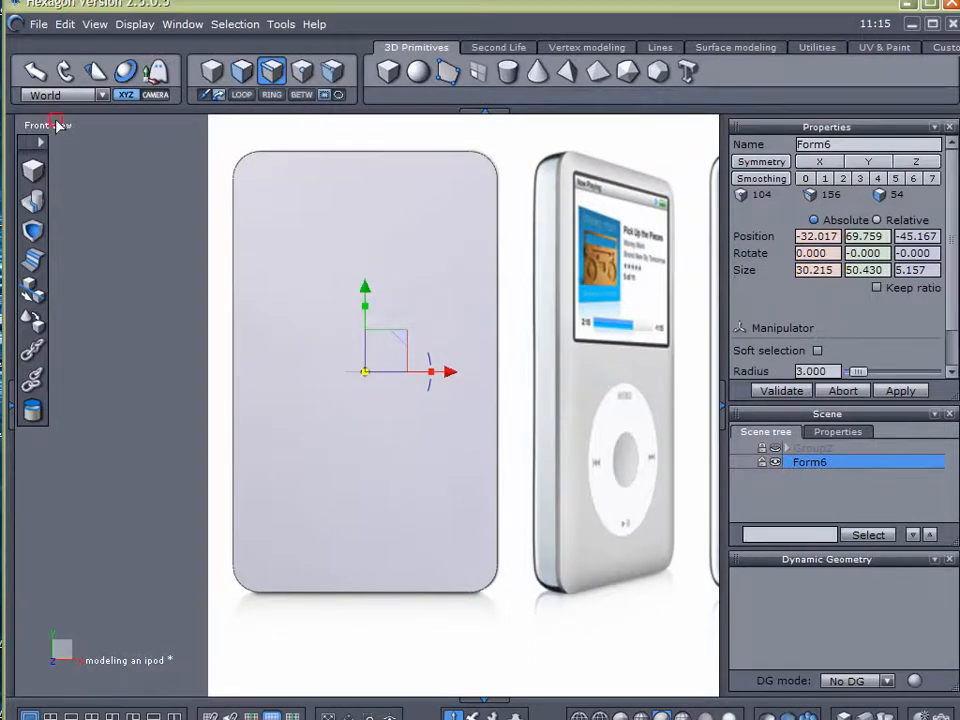
Rotate the box 90 degrees about Y in the perspective view and move it over the side-view iPod at X 10.009
left_click(57, 125)
left_click(60, 134)
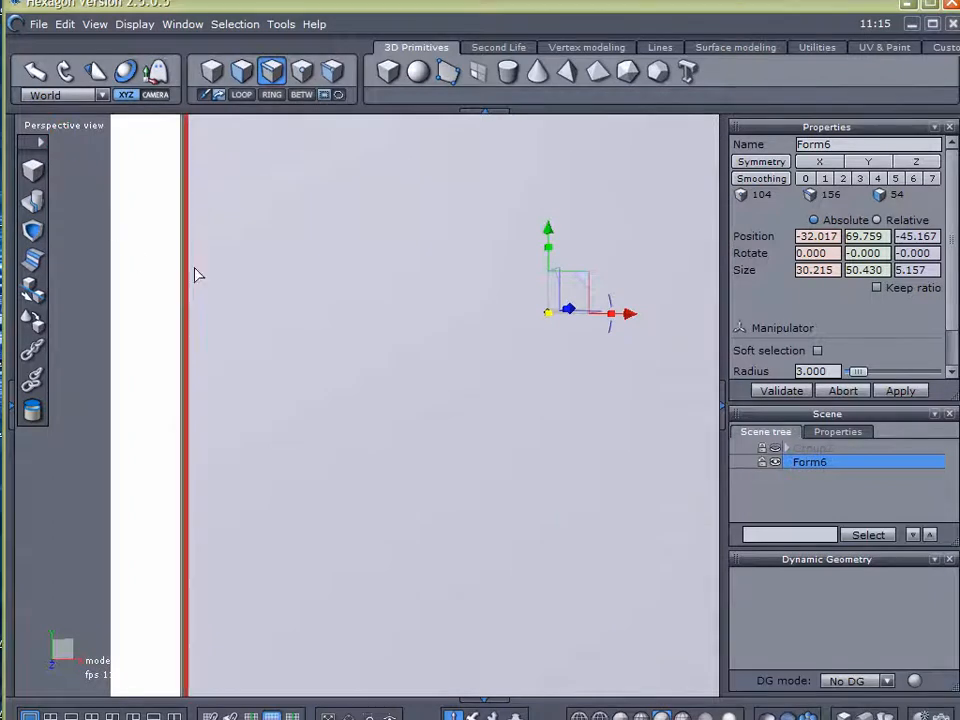
middle_click_drag(259, 313, 331, 521)
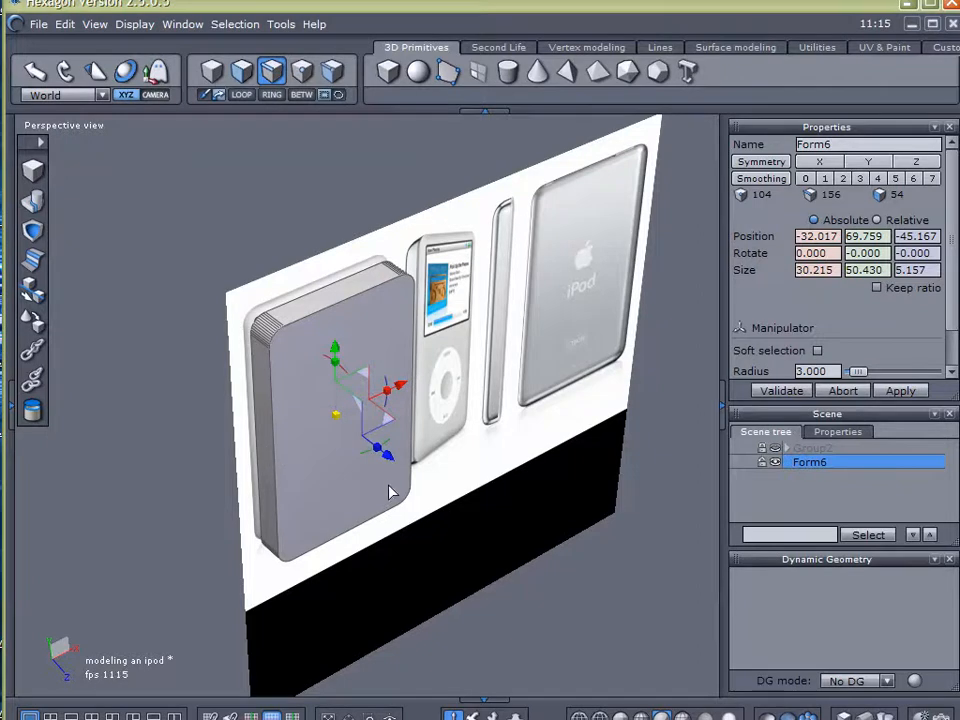
middle_click_drag(465, 492, 352, 490)
left_click_drag(360, 481, 672, 432)
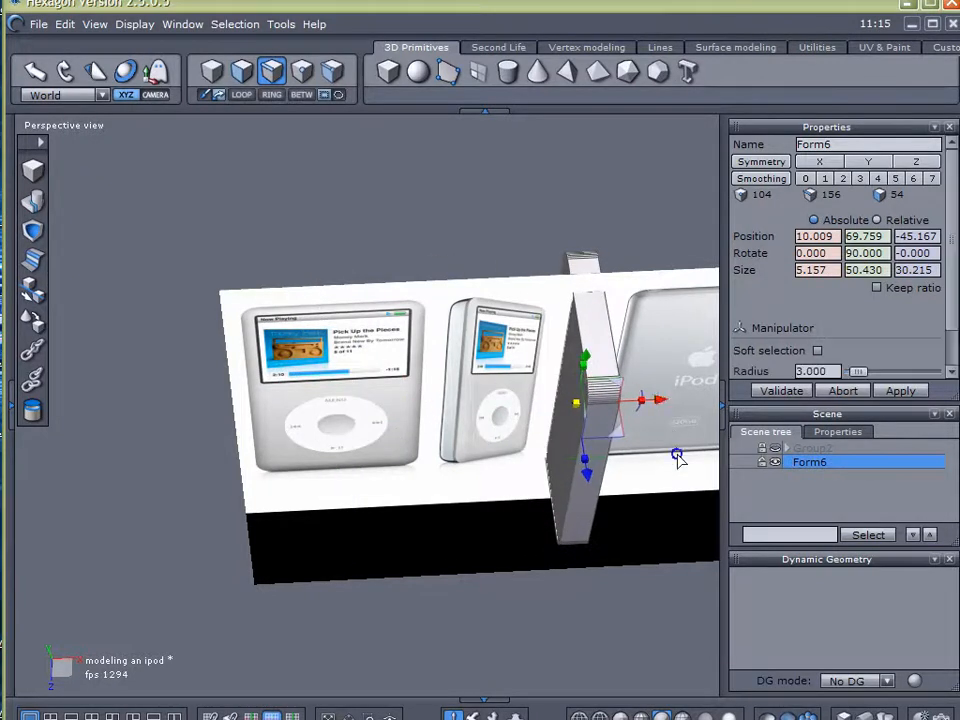
middle_click_drag(681, 460, 349, 448)
Select the complete edge loop around the perimeter of the box's back side
scroll(326, 405, "up", 4)
middle_click_drag(355, 389, 411, 281)
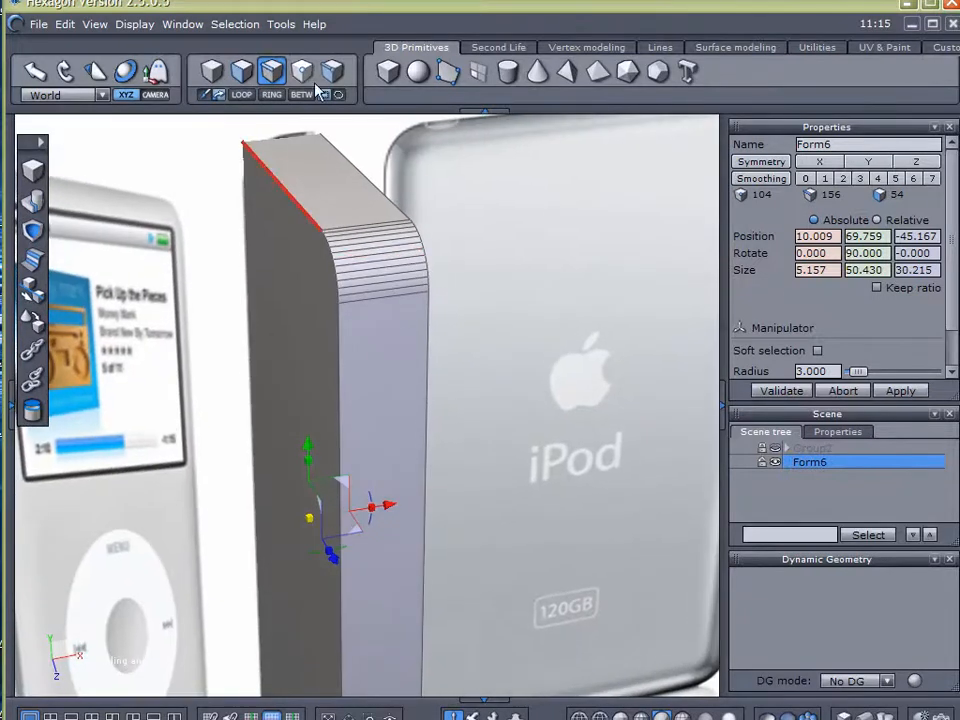
left_click(284, 190)
left_click(242, 94)
Chamfer the selected edge loop with a radius of 3.048 and a range of 6 to round the back
middle_click_drag(506, 442, 414, 369)
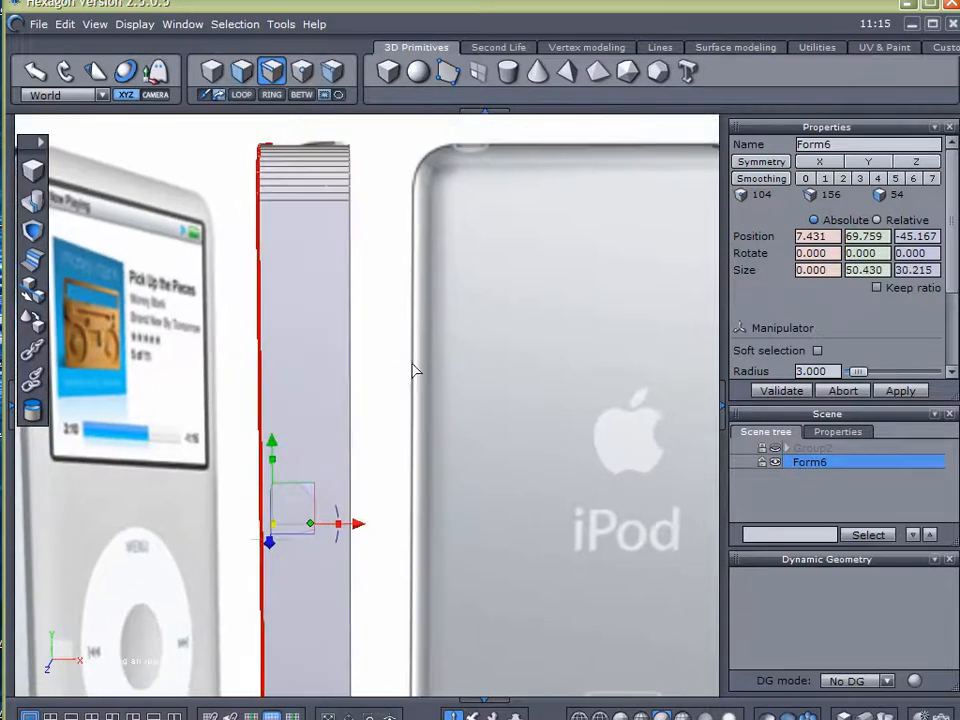
left_click(33, 260)
middle_click_drag(499, 309, 510, 318)
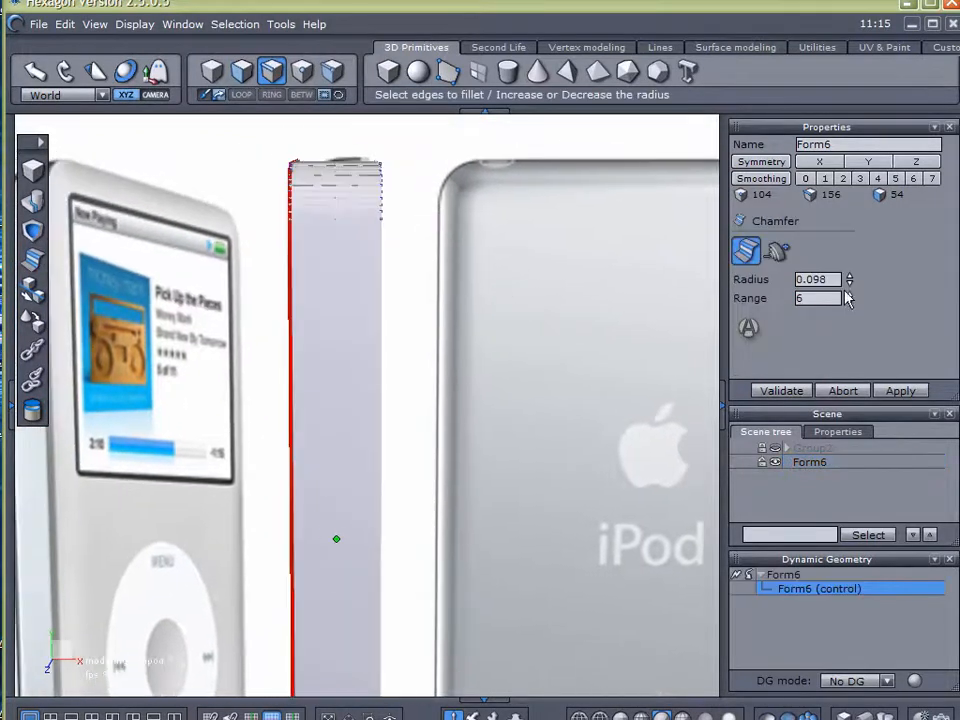
left_click_drag(850, 278, 850, 160)
mouse_move(654, 450)
right_mouse_down()
mouse_move(649, 422)
mouse_move(654, 467)
mouse_move(716, 450)
mouse_move(636, 455)
mouse_move(638, 442)
right_mouse_up()
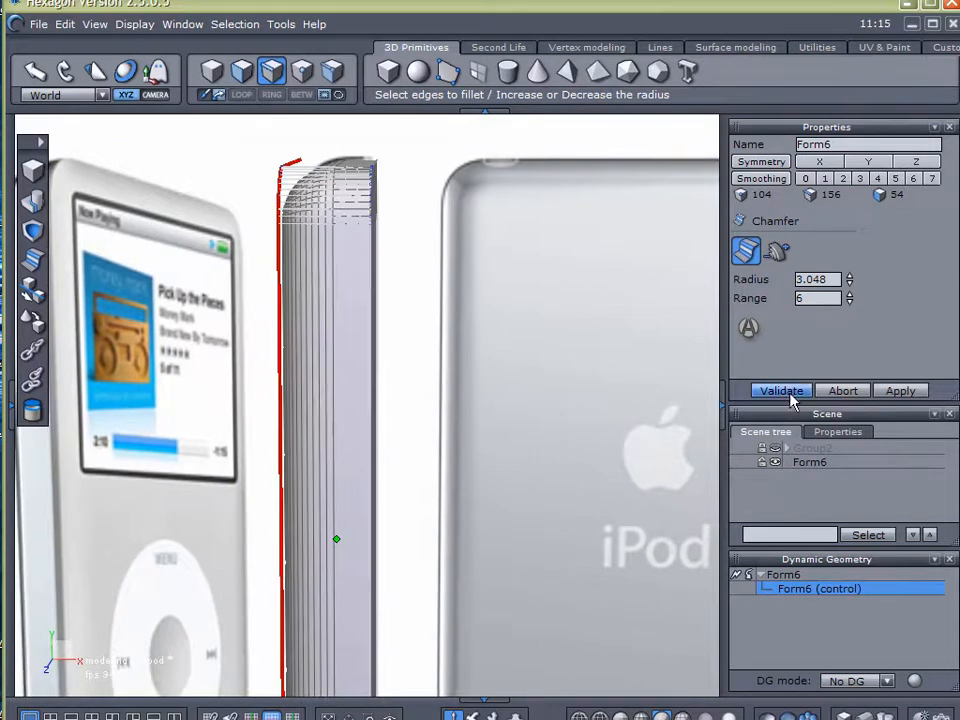
left_click(786, 391)
Examine the rounded perimeter and corners of the box from several angles against the reference image
scroll(536, 429, "down", 4)
middle_click_drag(553, 428, 558, 387)
right_click_drag(578, 438, 557, 579)
left_click_drag(446, 471, 310, 440)
right_click_drag(152, 592, 386, 428)
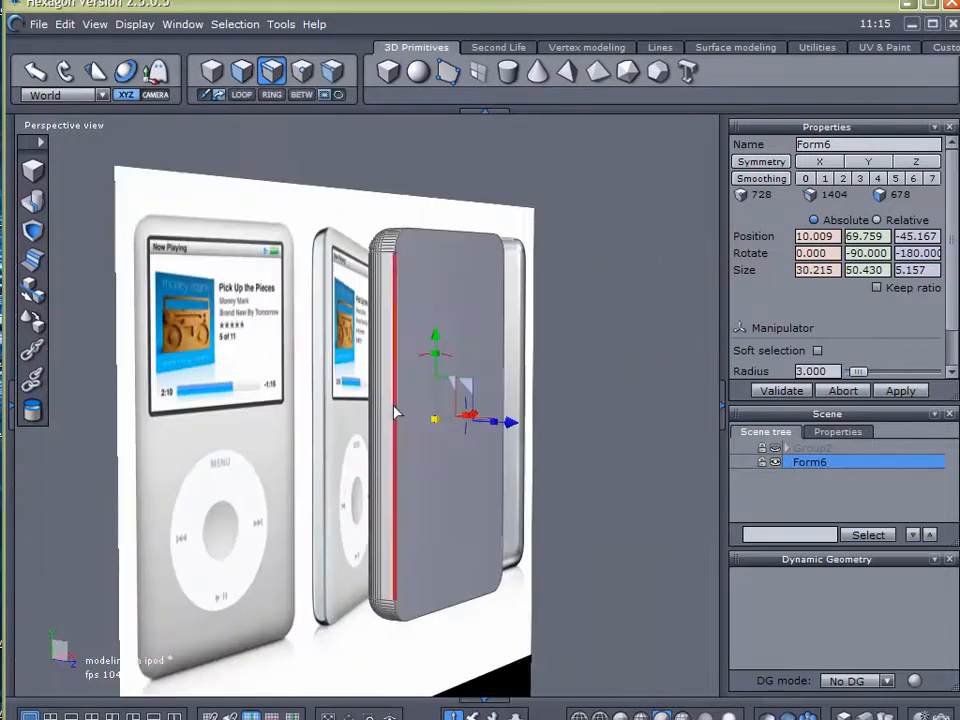
scroll(403, 267, "up", 5)
scroll(396, 272, "up", 2)
scroll(385, 292, "down", 4)
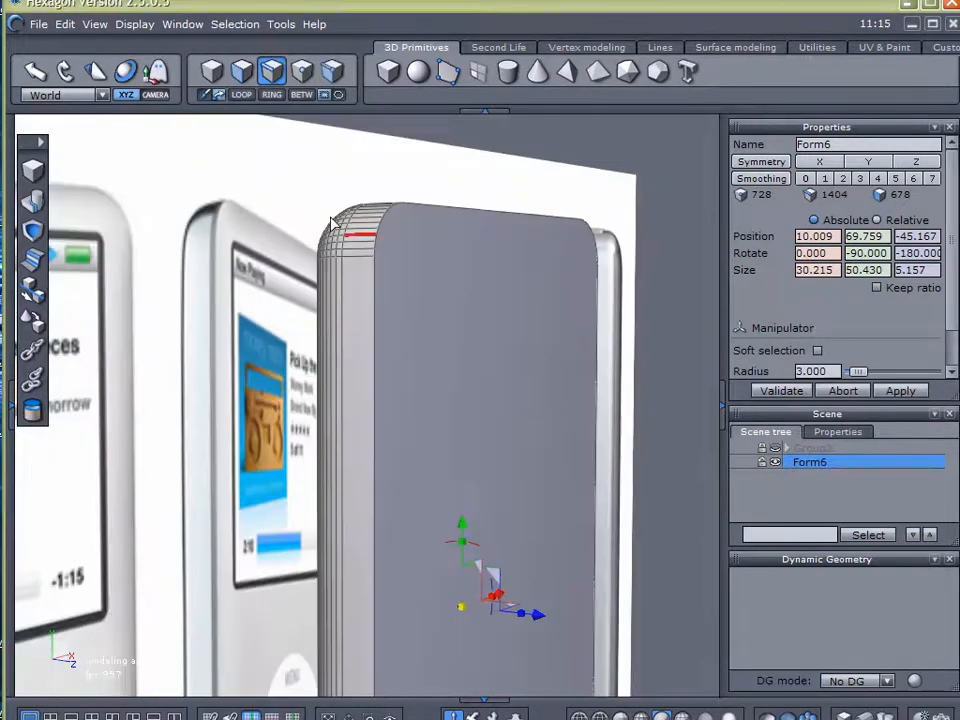
Select the large flat back face of the rounded box
left_click(240, 73)
right_click_drag(148, 402, 521, 408)
middle_click_drag(521, 408, 493, 362)
left_click(401, 262)
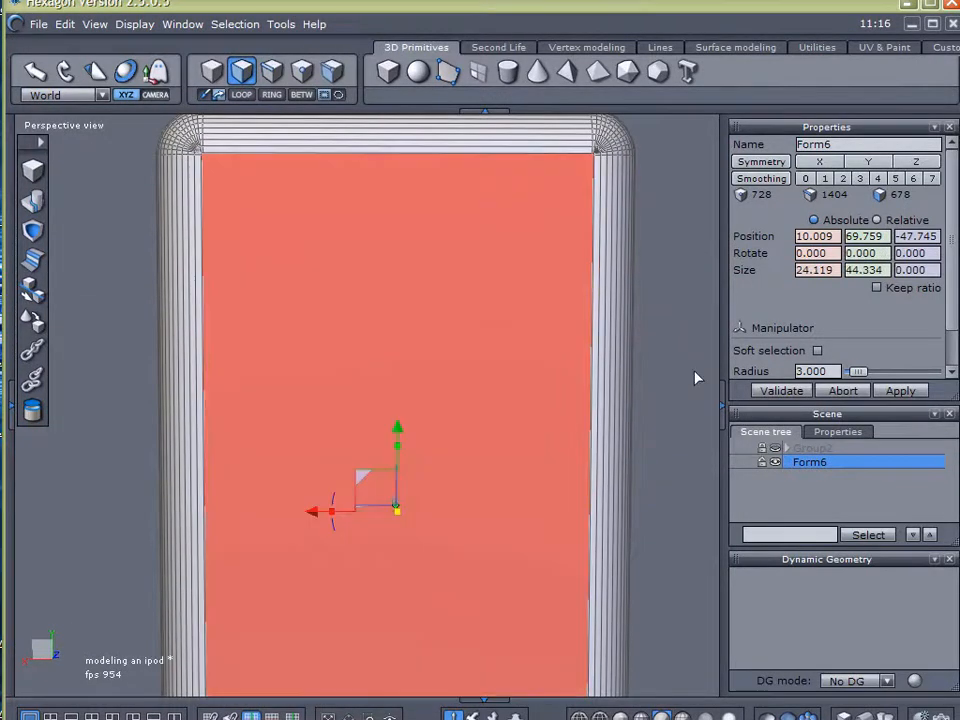
Examine the narrow faces where the back face meets the rounded edges and the upper corner
scroll(690, 382, "down", 2)
middle_click_drag(686, 386, 630, 346)
right_click_drag(630, 346, 463, 437)
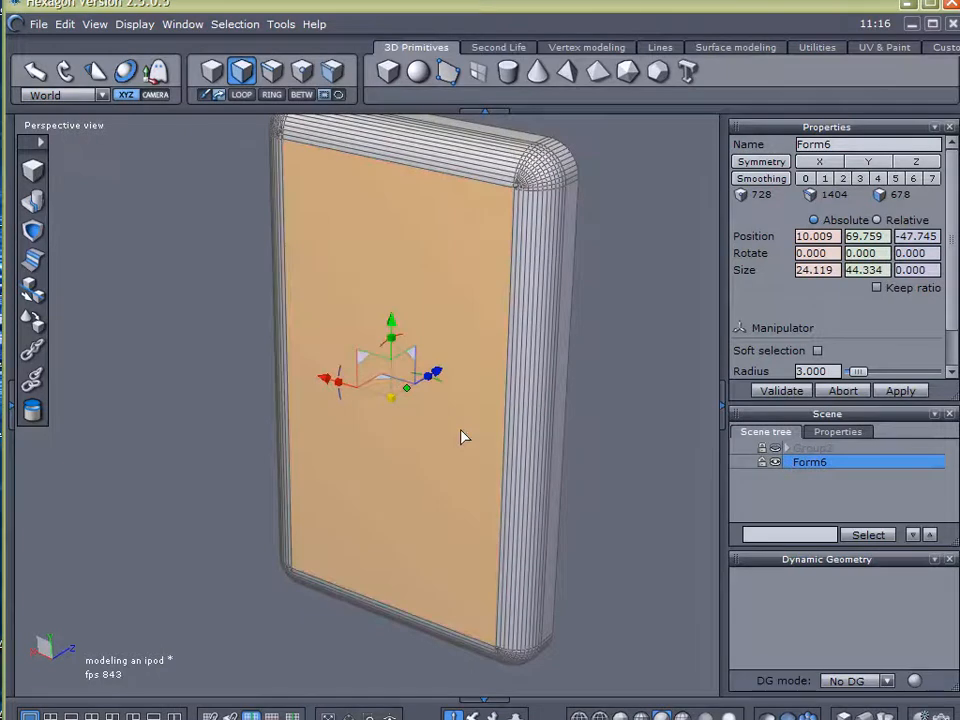
scroll(553, 163, "up", 5)
right_click_drag(440, 285, 474, 201)
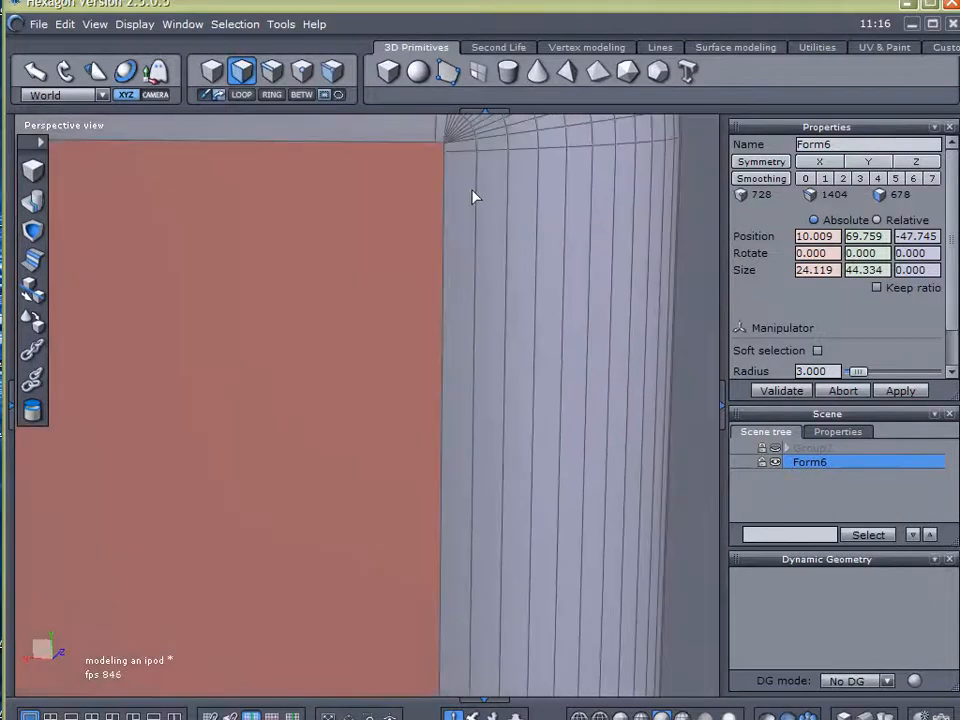
scroll(465, 206, "down", 5)
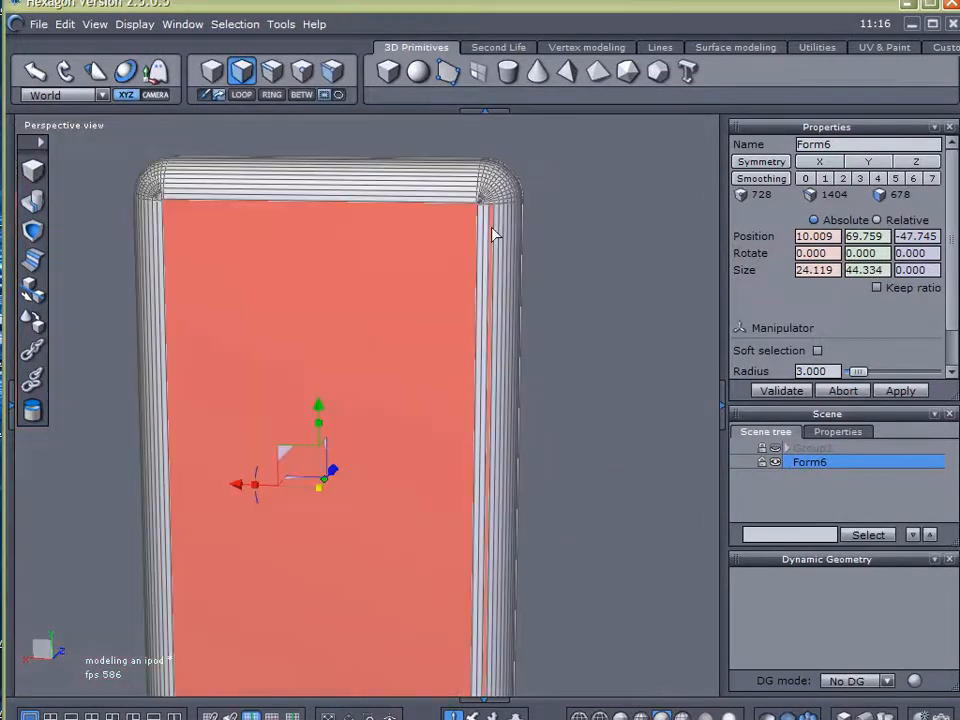
scroll(497, 222, "up", 5)
right_click_drag(497, 219, 462, 459)
scroll(462, 459, "up", 2)
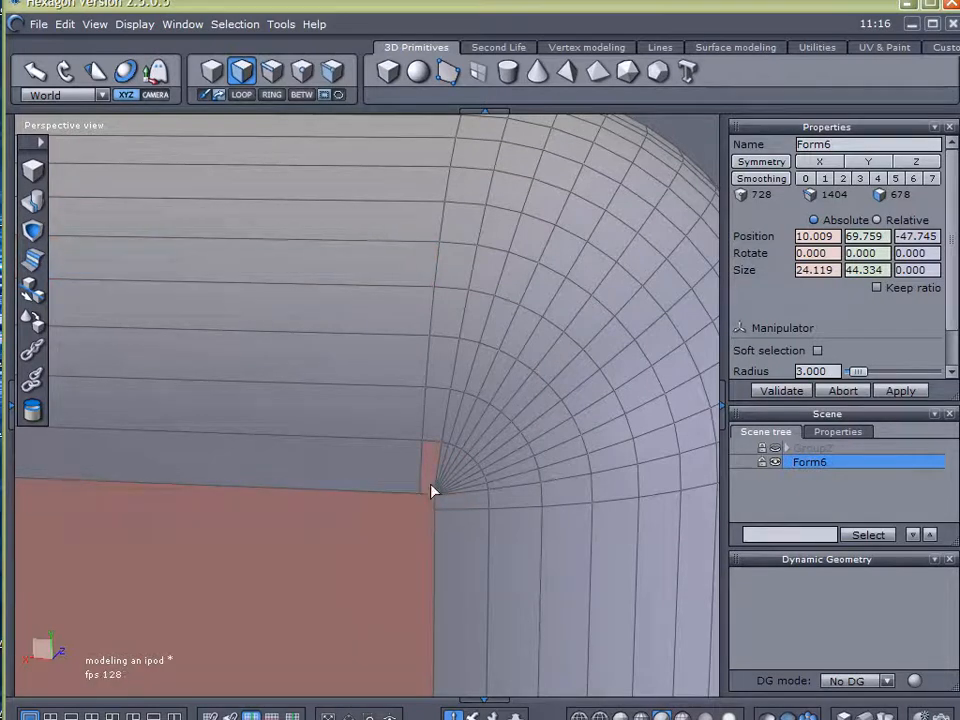
scroll(420, 492, "down", 6)
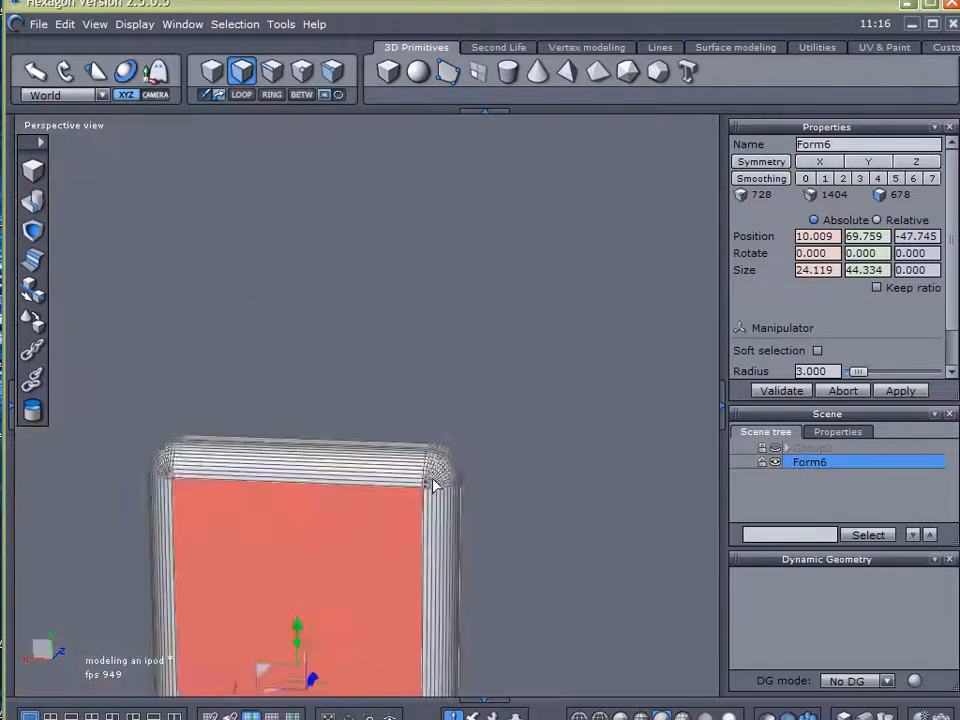
middle_click_drag(568, 509, 579, 378)
Grow the selection outward from the flat back face across the rounded edge and corner faces
left_click(406, 346)
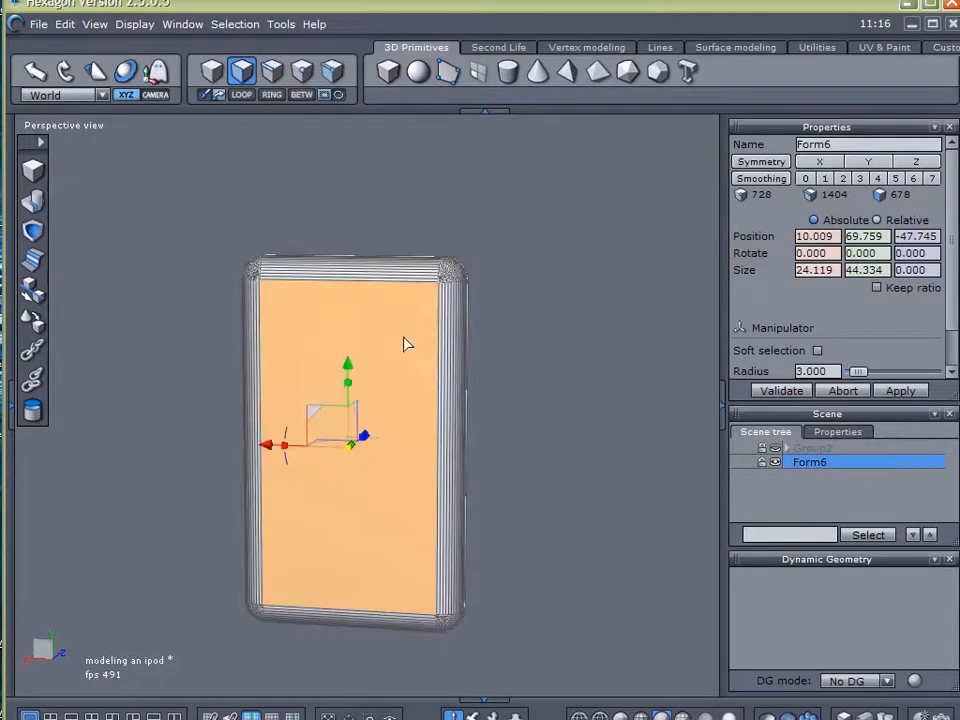
right_click_drag(571, 369, 519, 391)
key("plus")
key("plus")
key("plus")
key("plus")
key("plus")
key("plus")
key("plus")
key("plus")
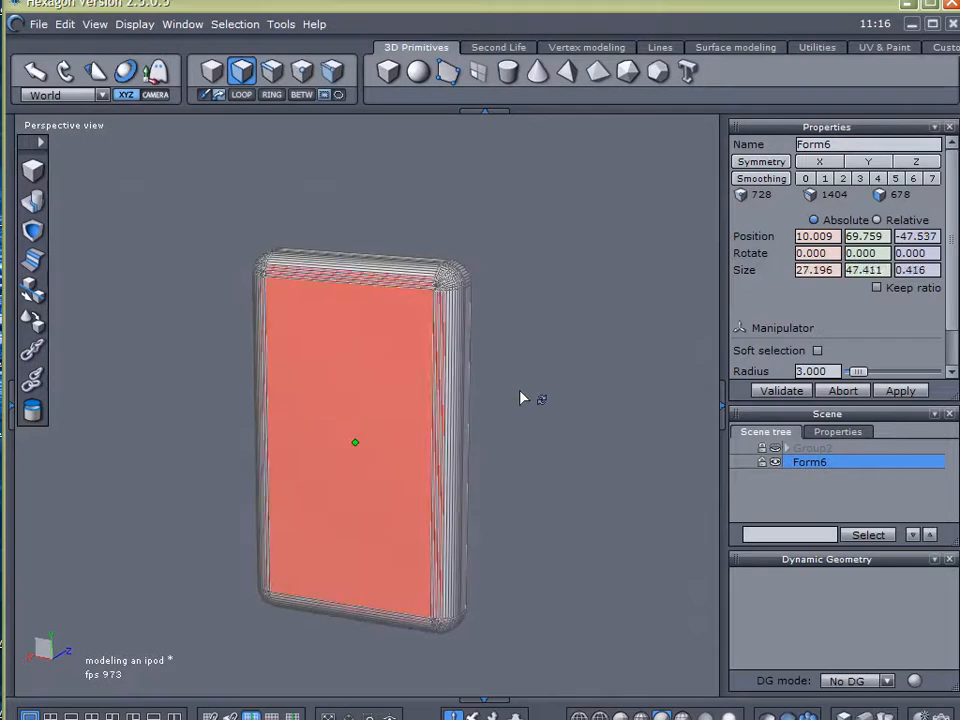
right_click_drag(520, 396, 399, 378)
scroll(403, 296, "up", 5)
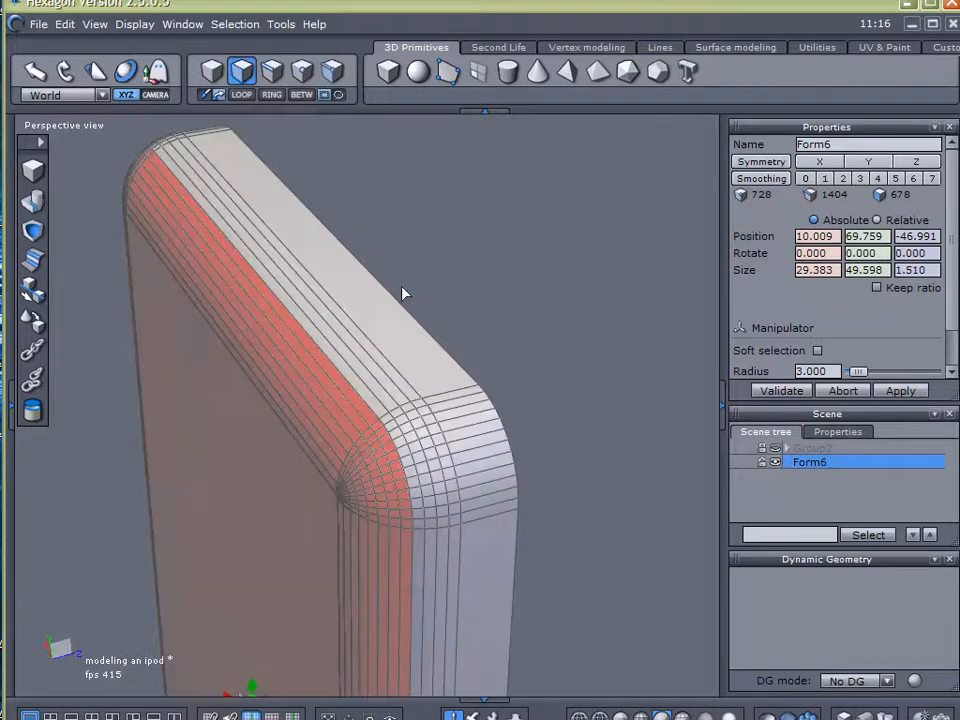
key("plus")
key("plus")
key("plus")
key("plus")
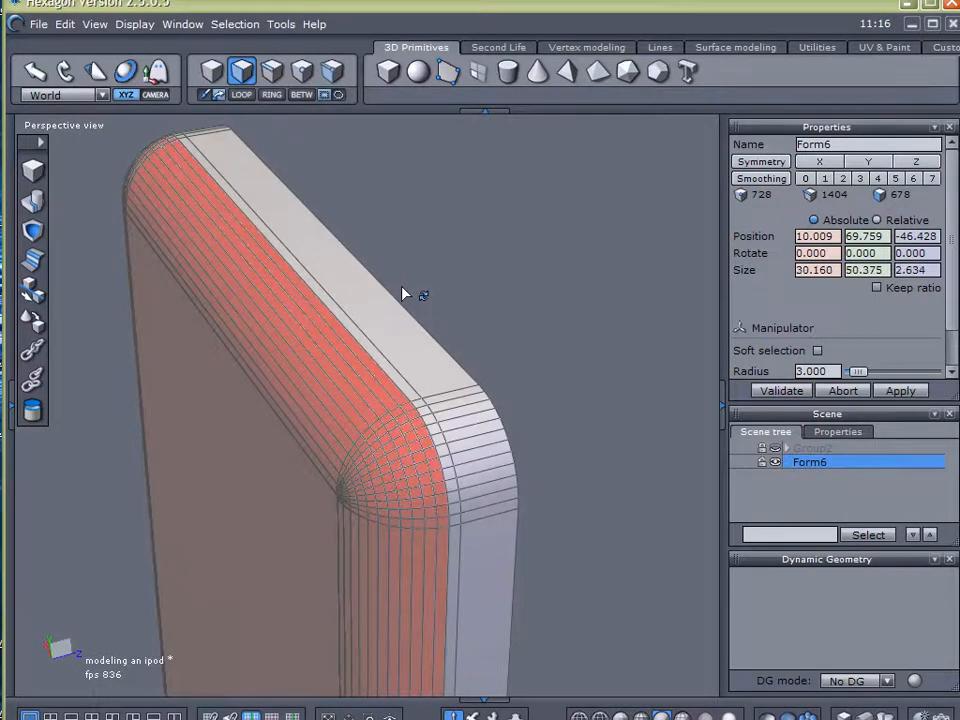
Copy the selected back and rounded edge faces into a separate form
right_click_drag(467, 332, 615, 253)
left_click(596, 47)
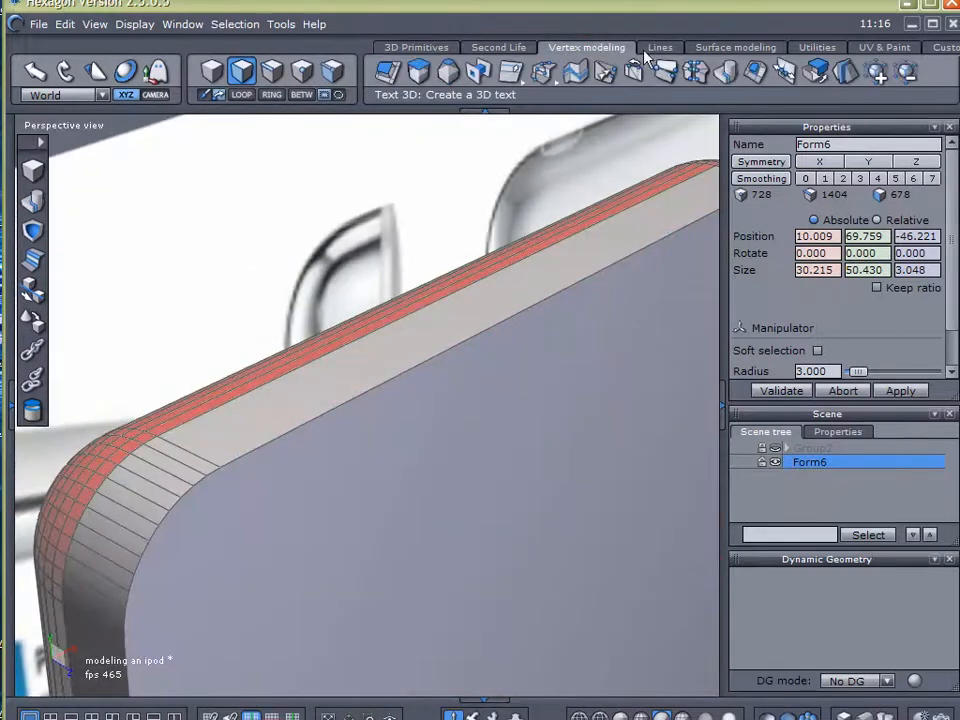
left_click(817, 80)
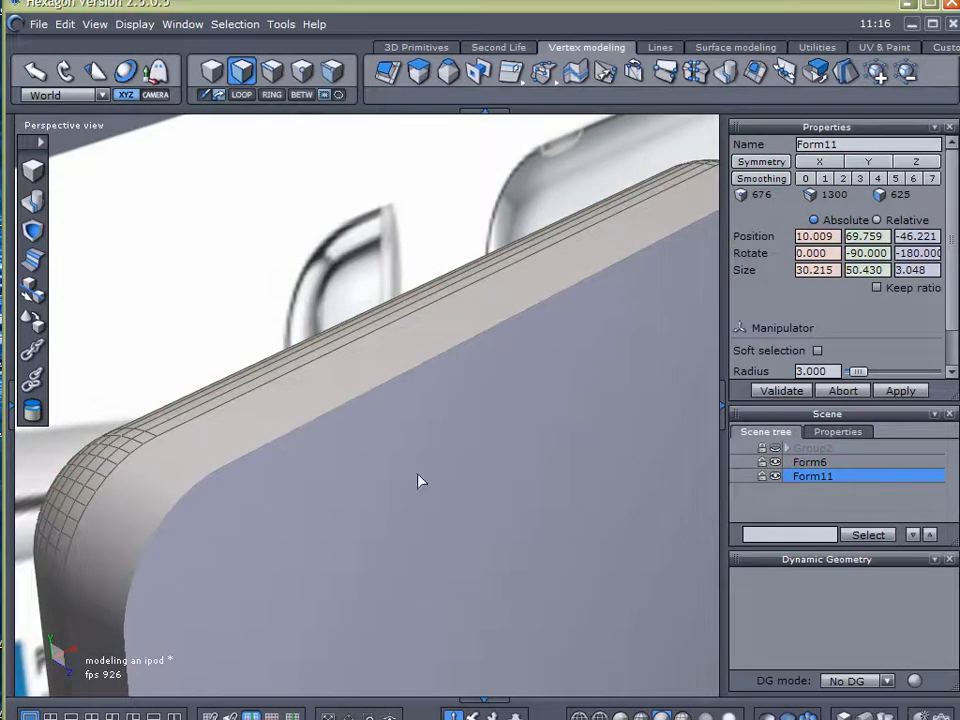
Rename the new form made from the back faces as Back
right_click_drag(517, 487, 505, 362)
right_click_drag(358, 326, 365, 396)
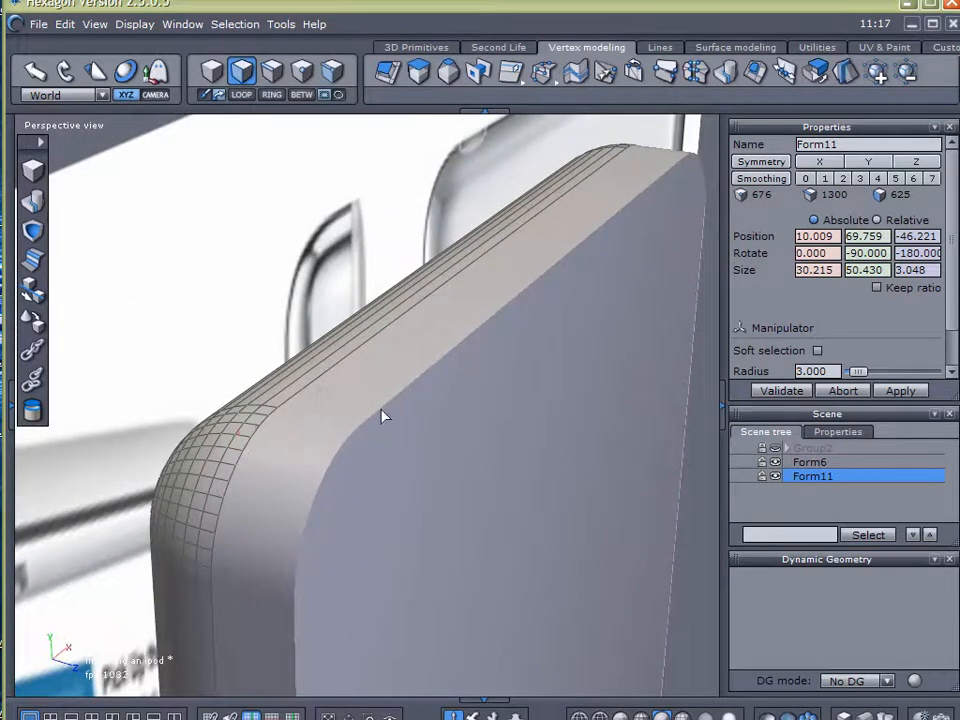
scroll(370, 410, "down", 3)
right_click_drag(429, 403, 474, 397)
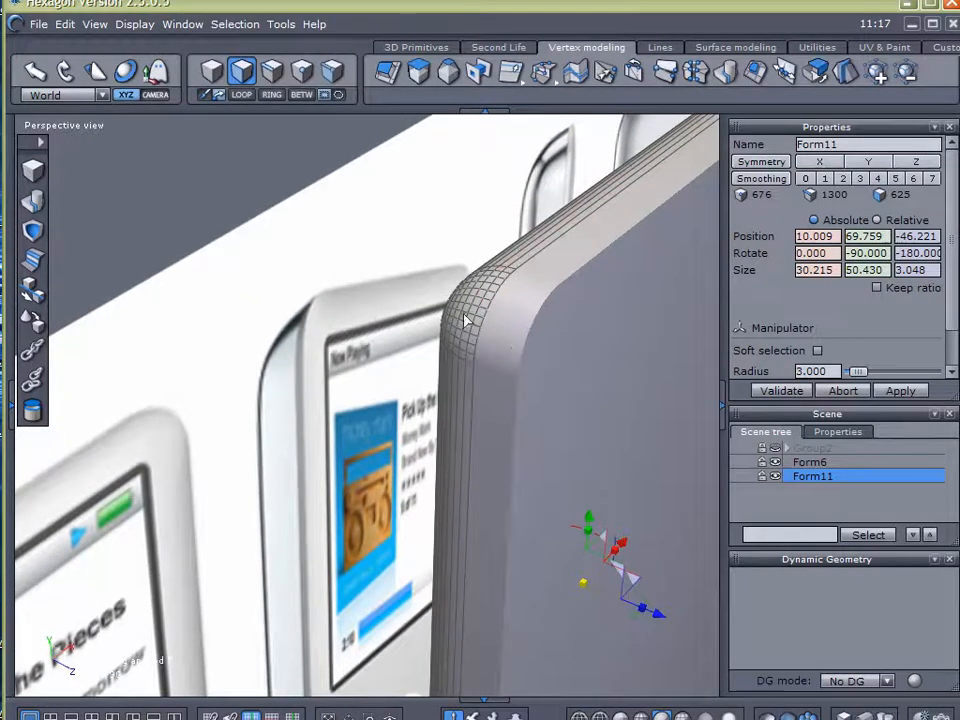
scroll(508, 292, "up", 5)
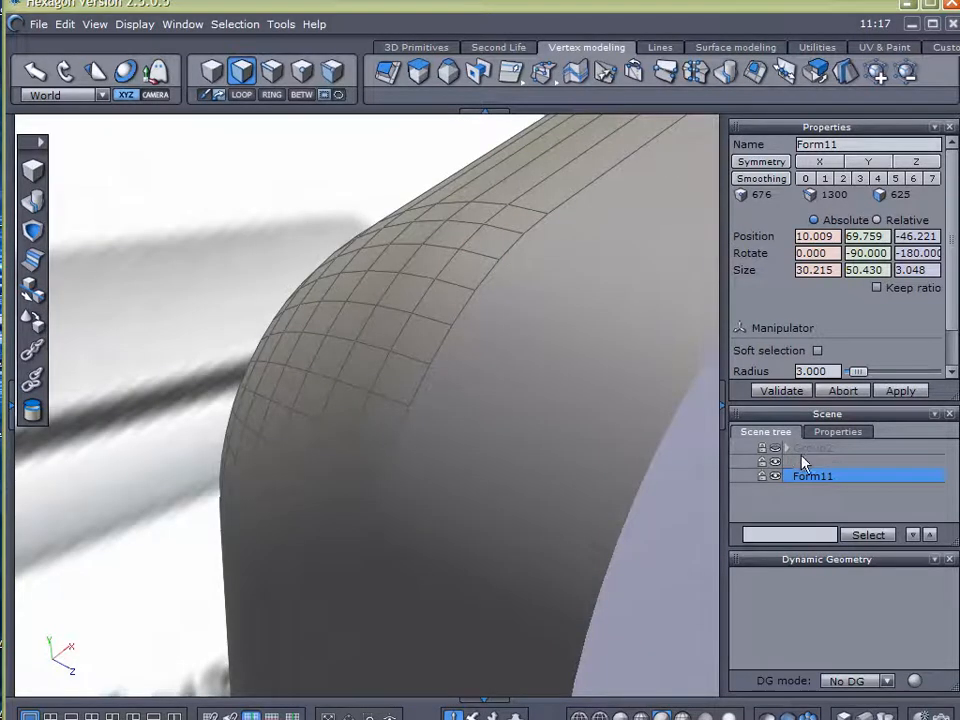
scroll(591, 424, "down", 5)
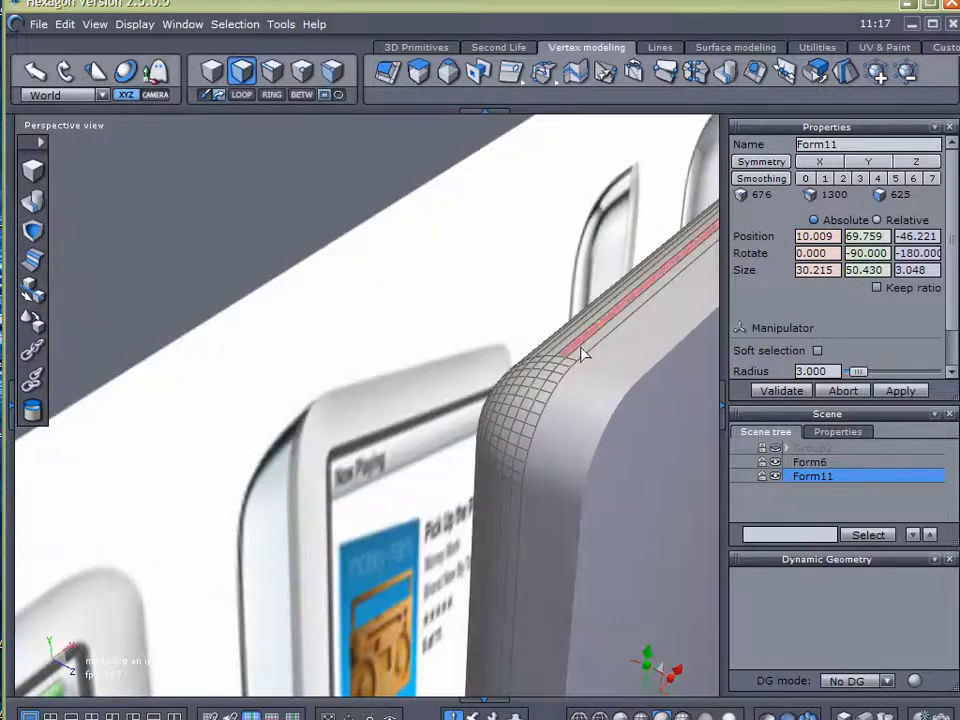
double_click(855, 144)
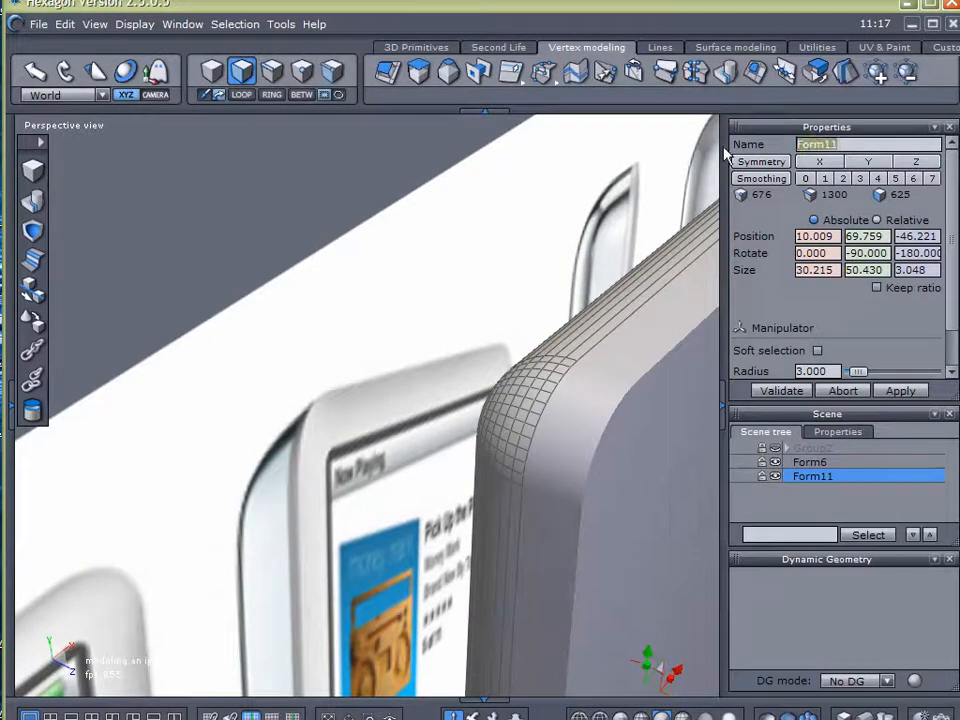
type("Back")
key("Return")
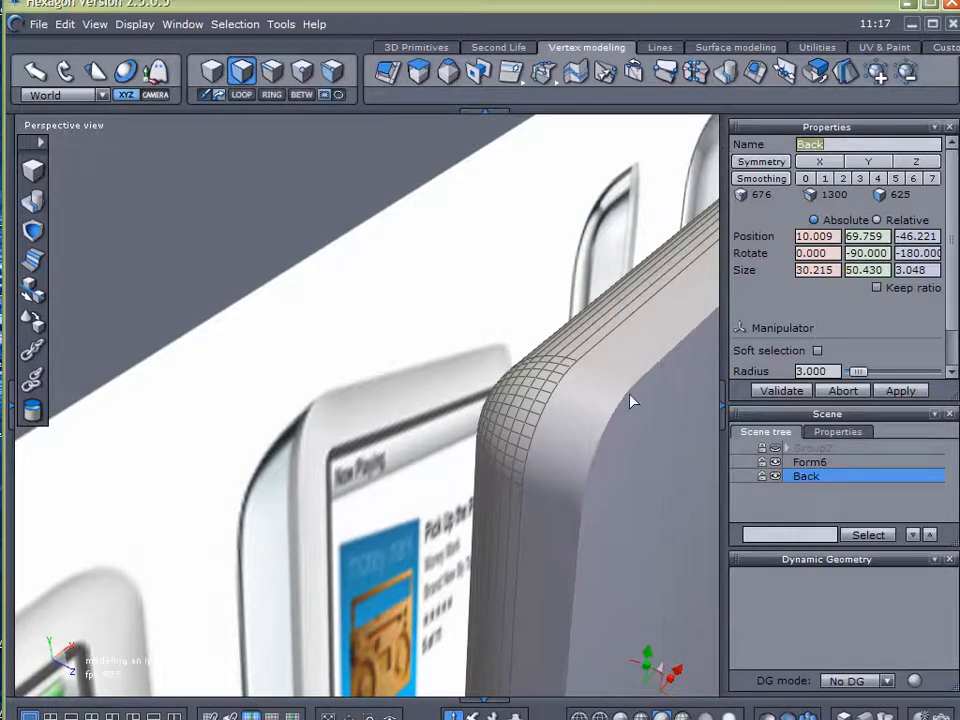
Lock the size ratio of the Back form and set its X size to 30.225 to enlarge it slightly
scroll(580, 410, "up", 3)
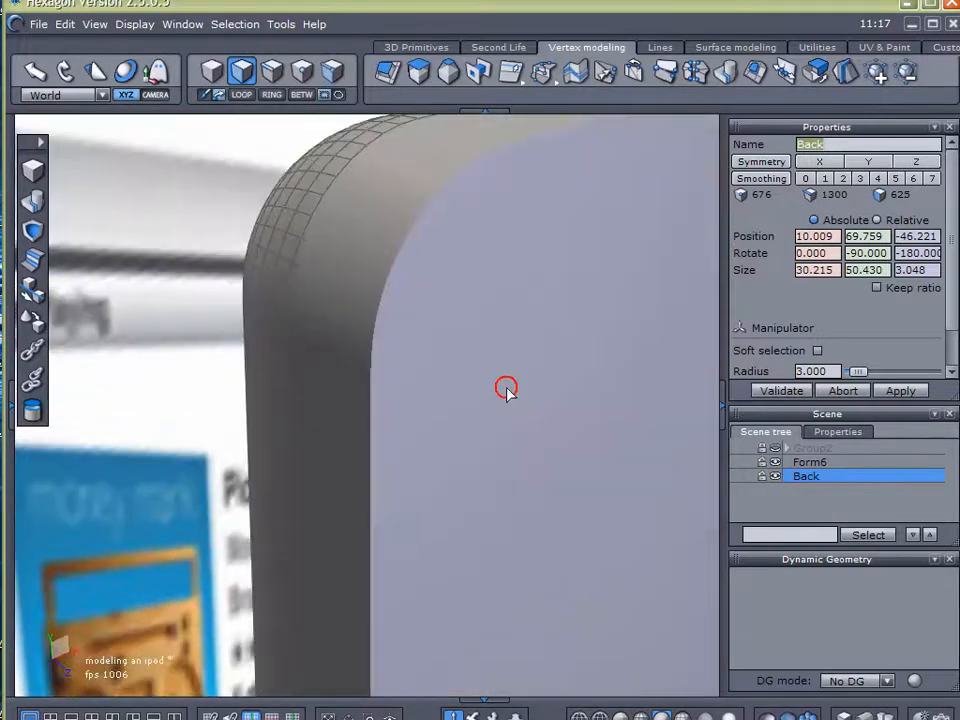
middle_click_drag(506, 390, 418, 350)
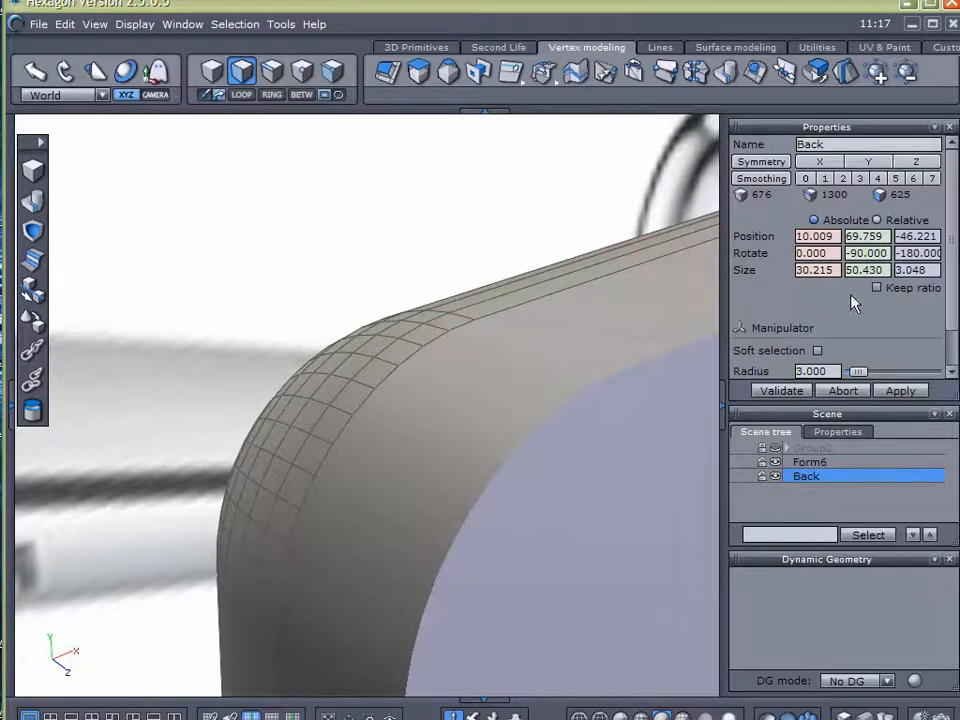
scroll(949, 306, "down", 1)
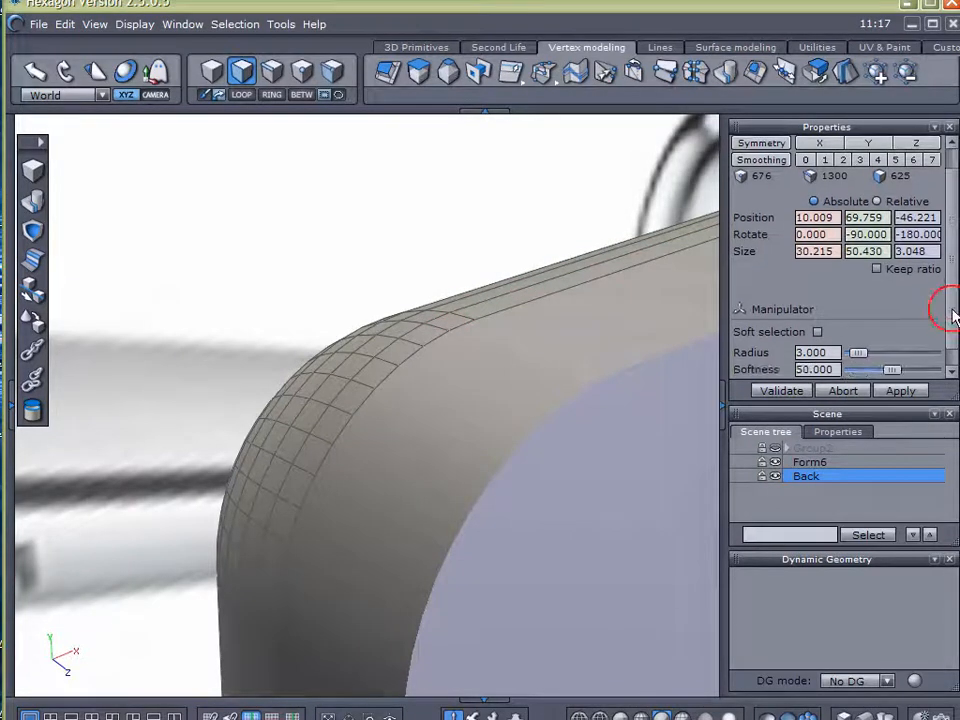
left_click(877, 269)
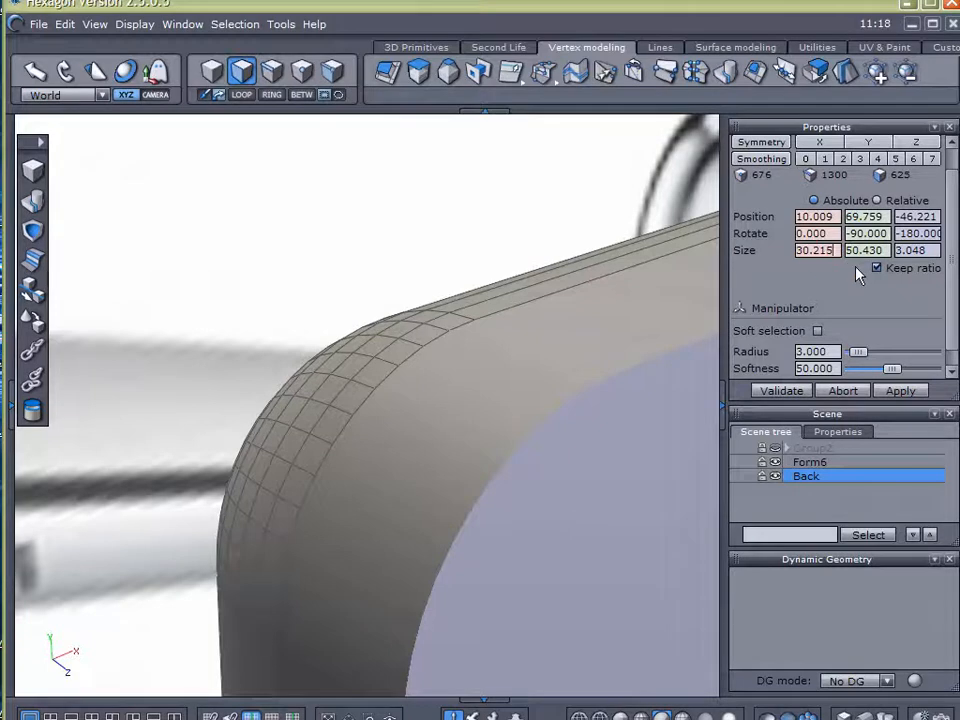
key("BackSpace")
key("BackSpace")
type("25")
key("Return")
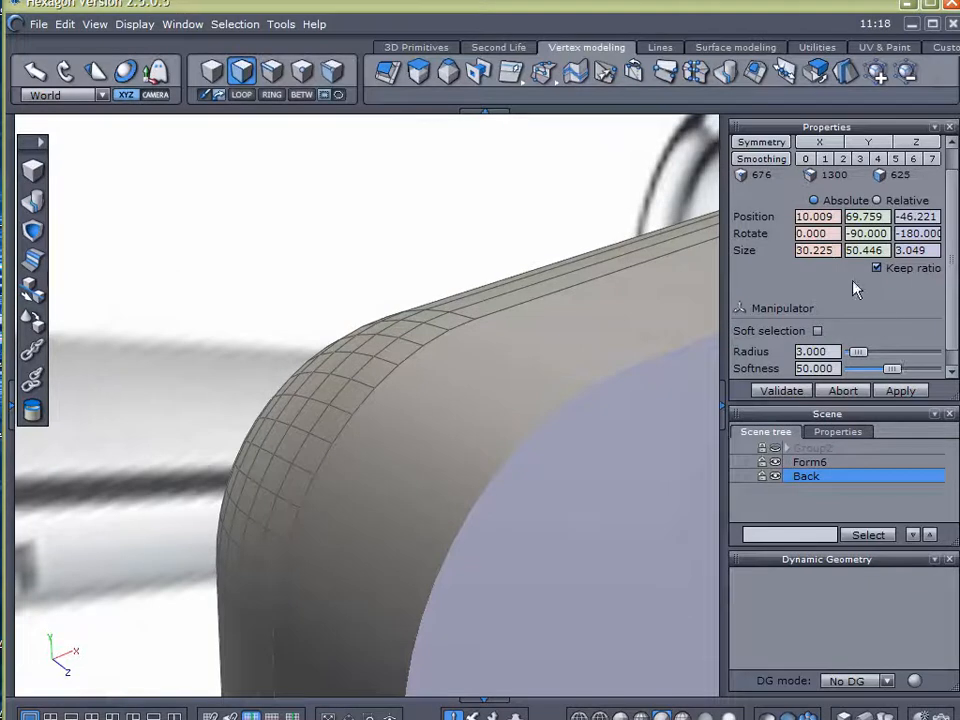
Try an X size of 30.23 for the Back form, and undo that size change
key("BackSpace")
key("BackSpace")
type("3")
key("Return")
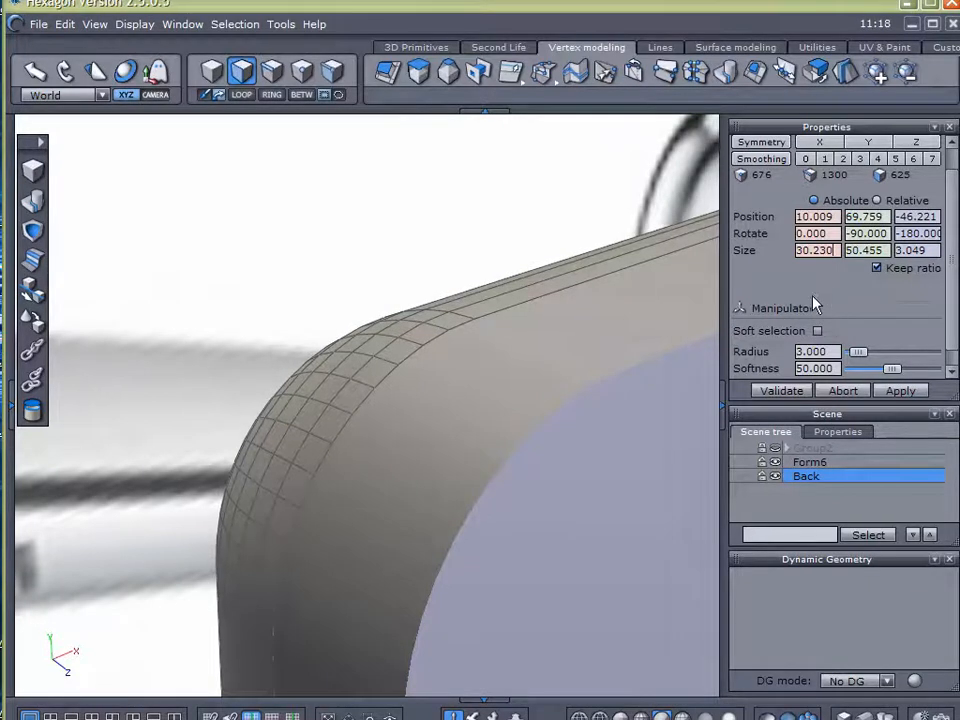
key("ctrl+z")
Set the Back form's X size to 30.235 with the size ratio locked
left_click_drag(438, 470, 352, 469, "alt")
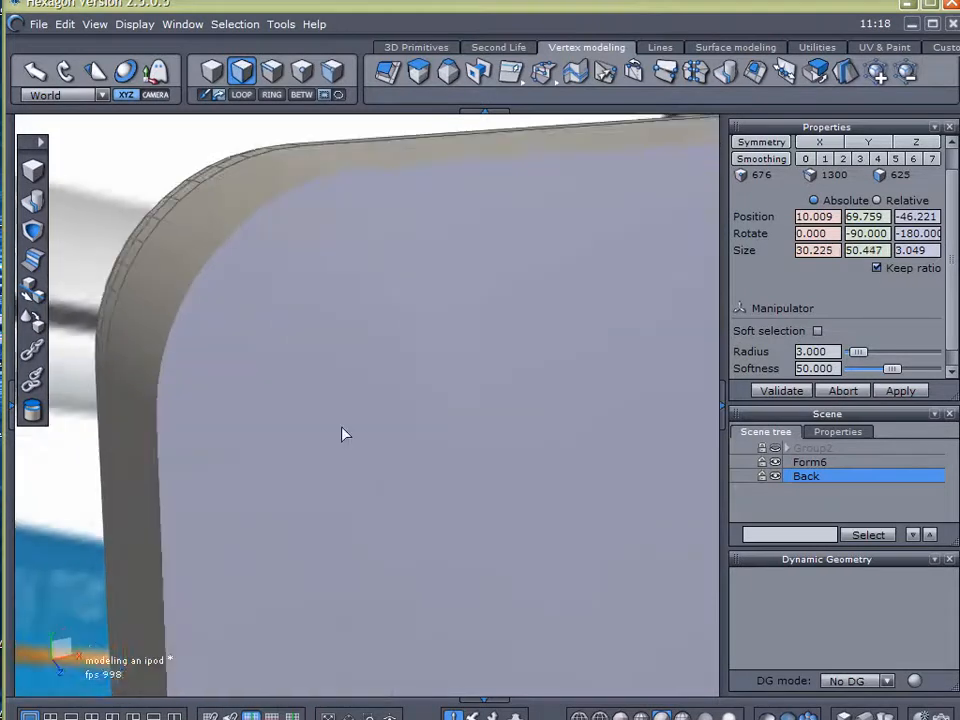
right_click_drag(352, 469, 377, 365, "alt")
scroll(435, 453, "up", 3)
left_click_drag(500, 533, 471, 510, "alt")
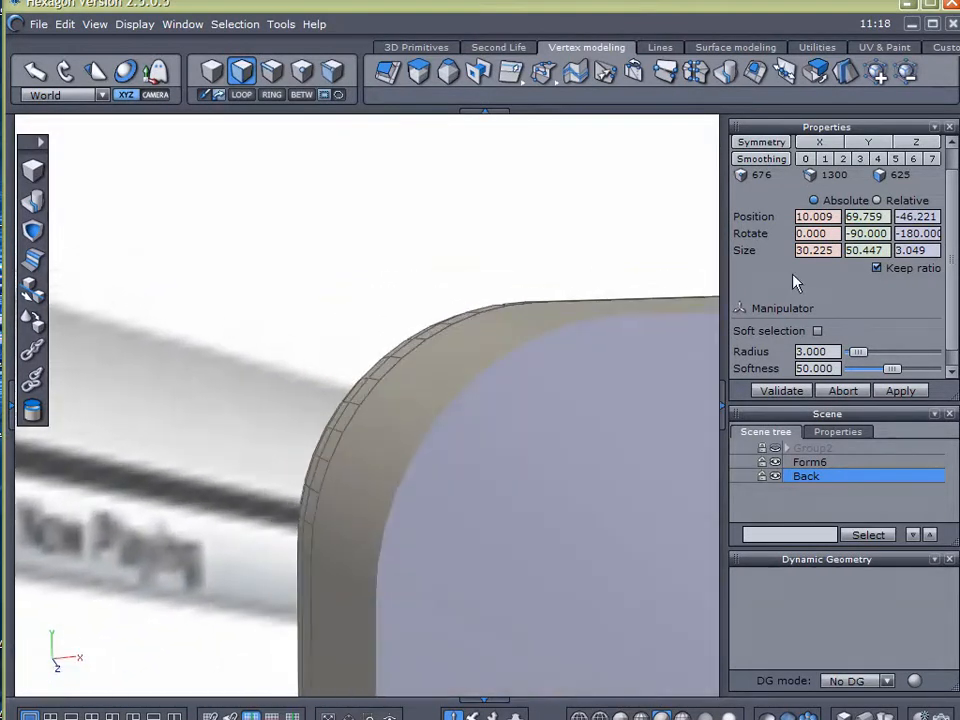
left_click(890, 390)
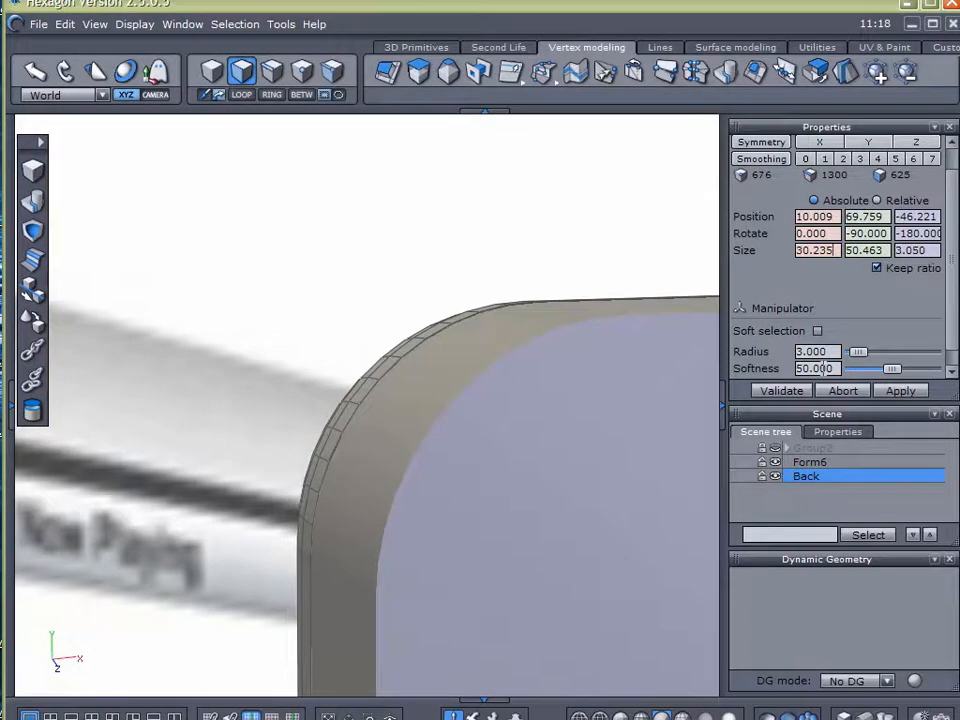
Hide Form6 and close the open front side of the Back form with a new face
middle_click_drag(491, 440, 410, 446)
left_click(774, 463)
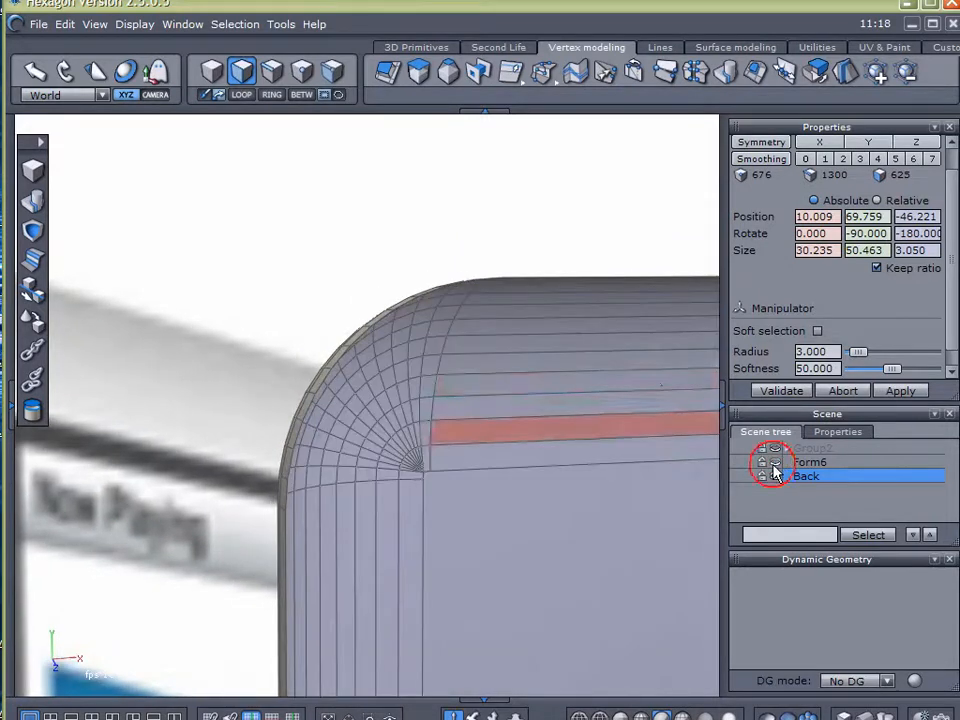
scroll(659, 384, "down", 5)
middle_click_drag(659, 384, 492, 310)
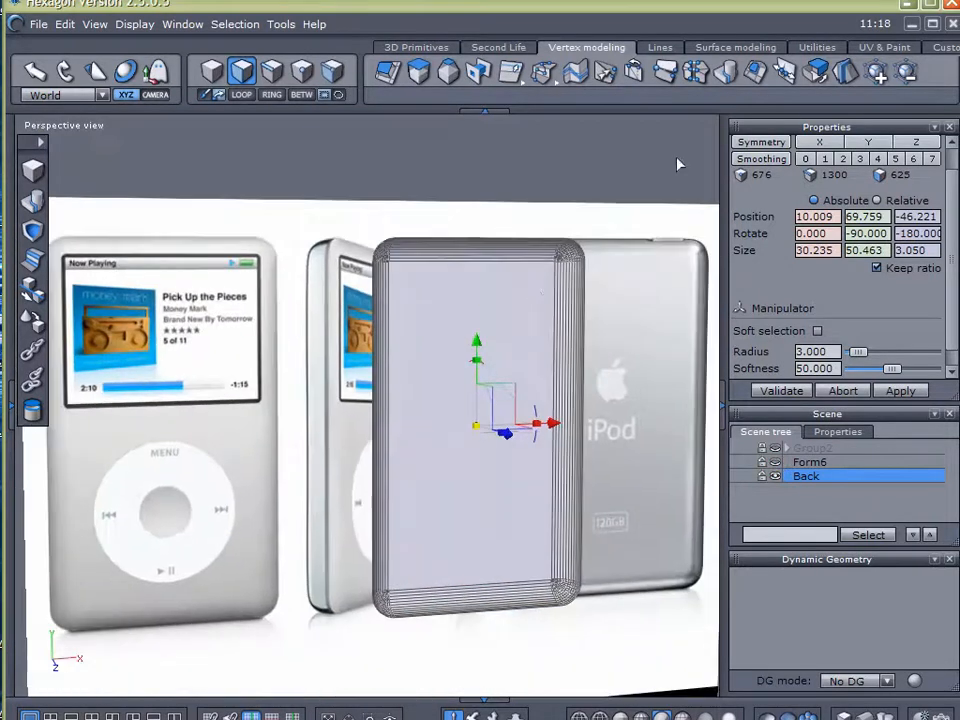
left_click(756, 73)
left_click(750, 254)
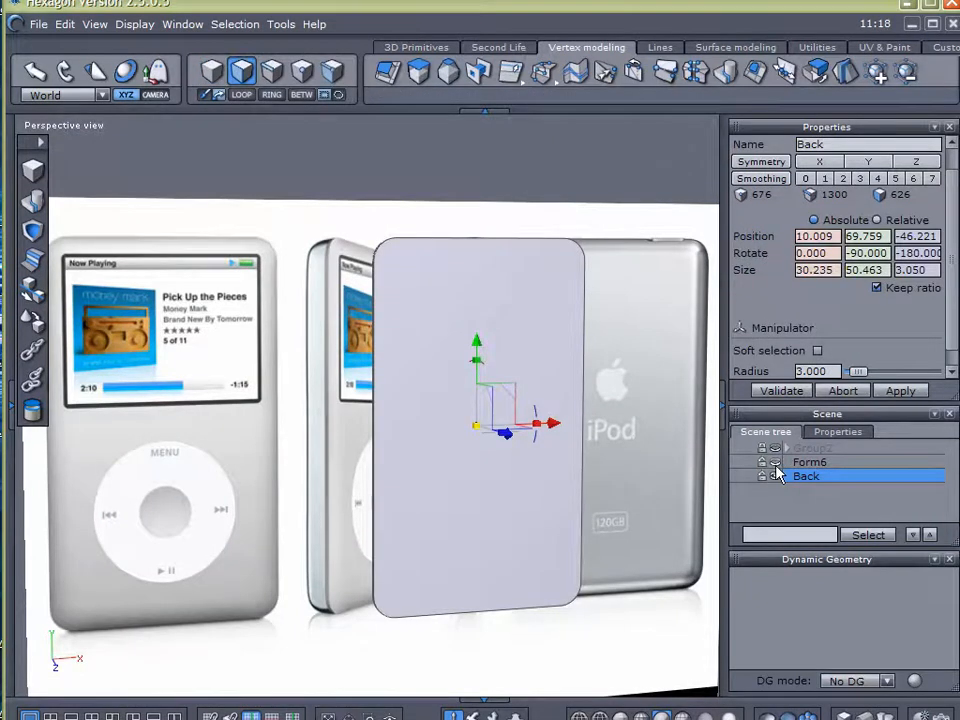
Show Form6 again, clear the selection and inspect how the two forms fit together
scroll(437, 320, "up", 3)
middle_click_drag(437, 319, 376, 207)
left_click(797, 499)
middle_click_drag(433, 381, 345, 478)
middle_click_drag(420, 448, 178, 472)
middle_click_drag(163, 464, 440, 350)
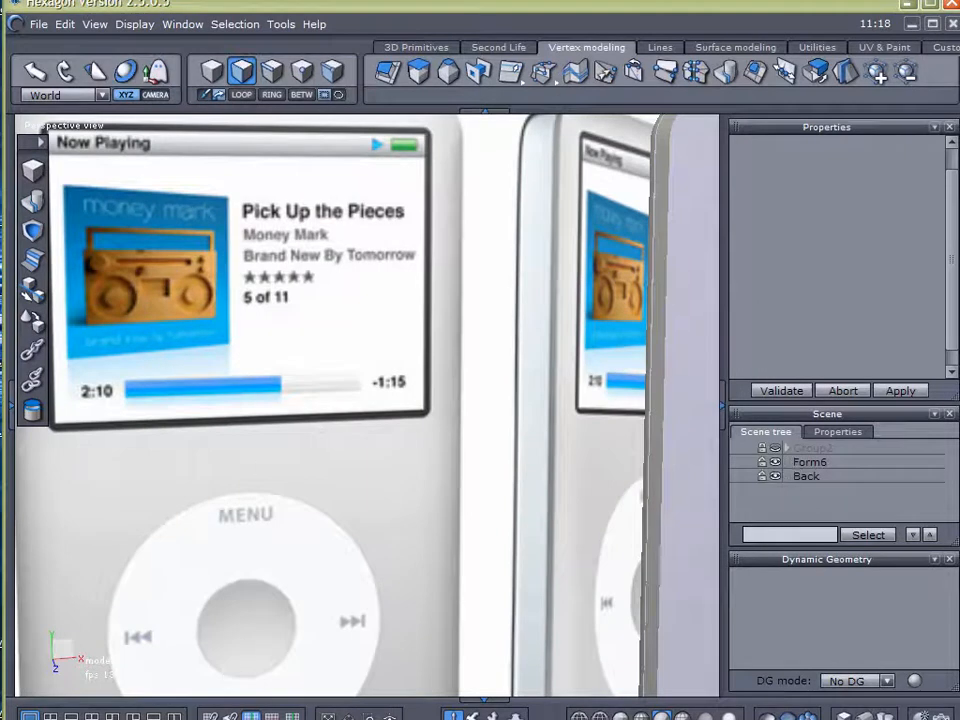
Create a new material for the Back form and name it Back
left_click(12, 405)
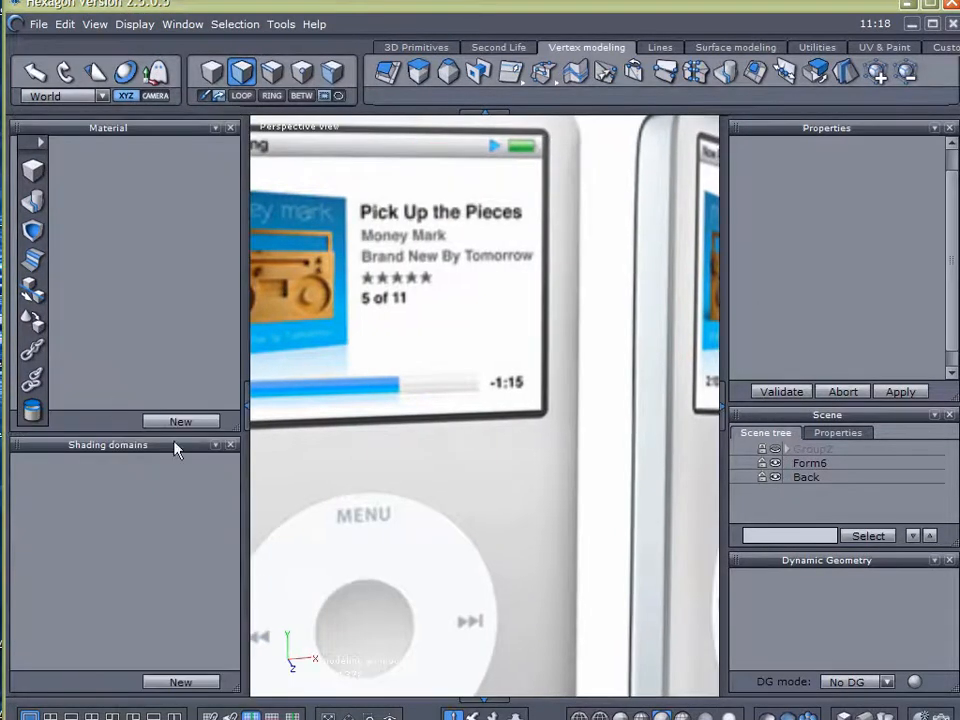
left_click(181, 422)
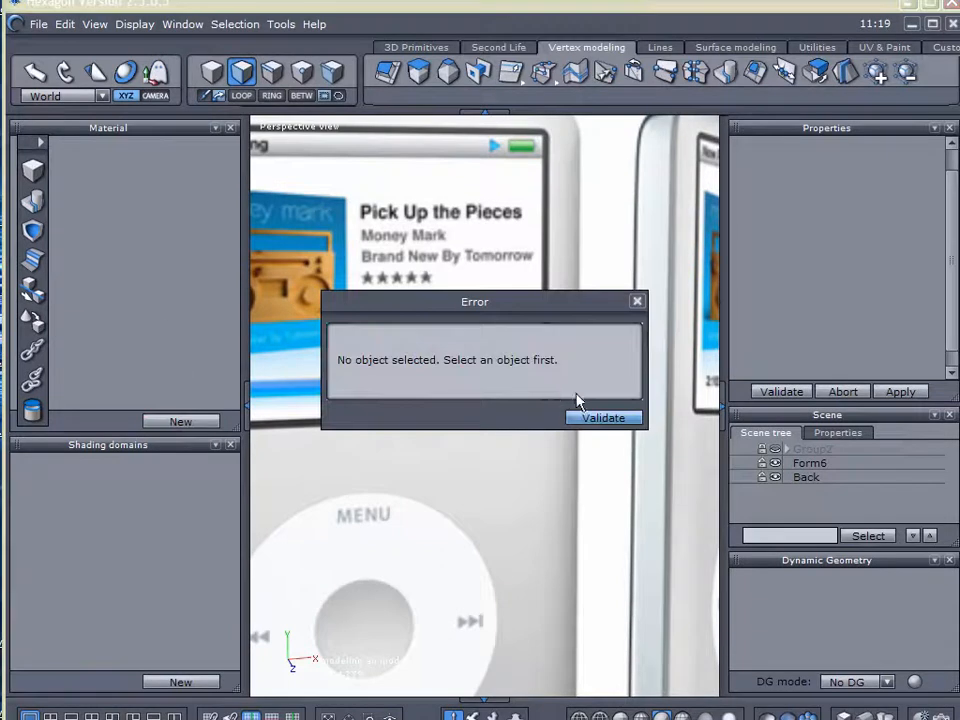
left_click(598, 418)
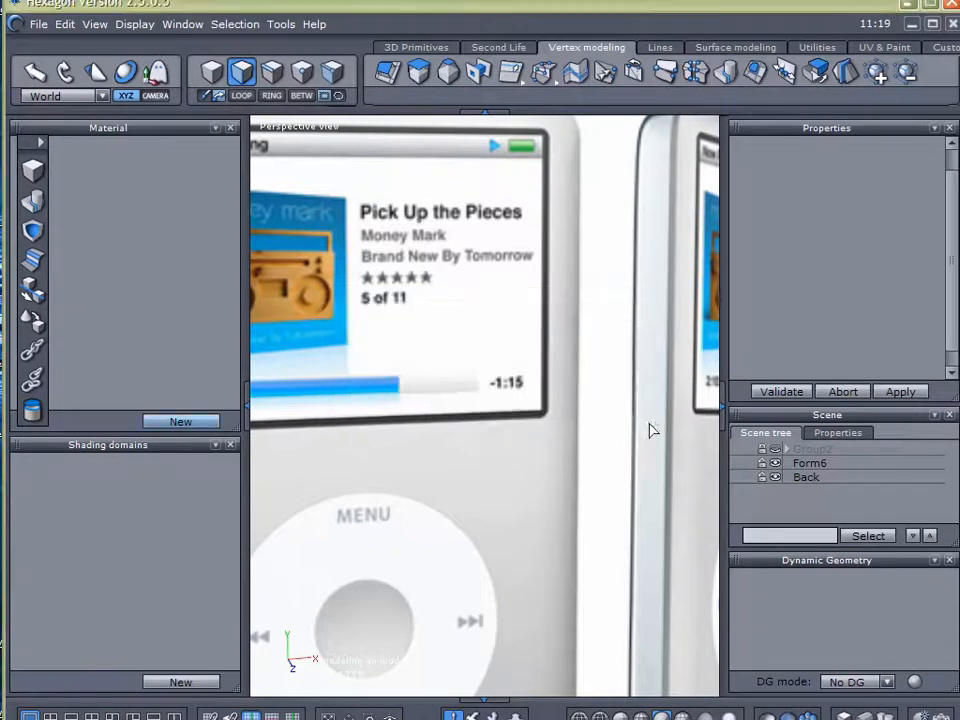
left_click(790, 479)
left_click(199, 418)
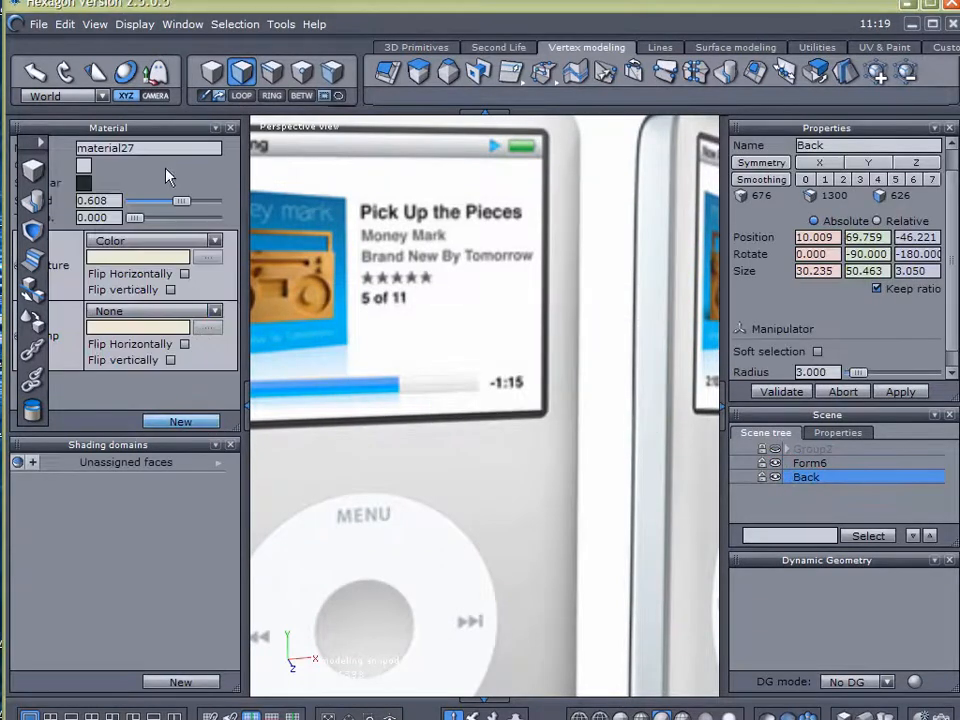
double_click(161, 149)
type("Eack")
key("Return")
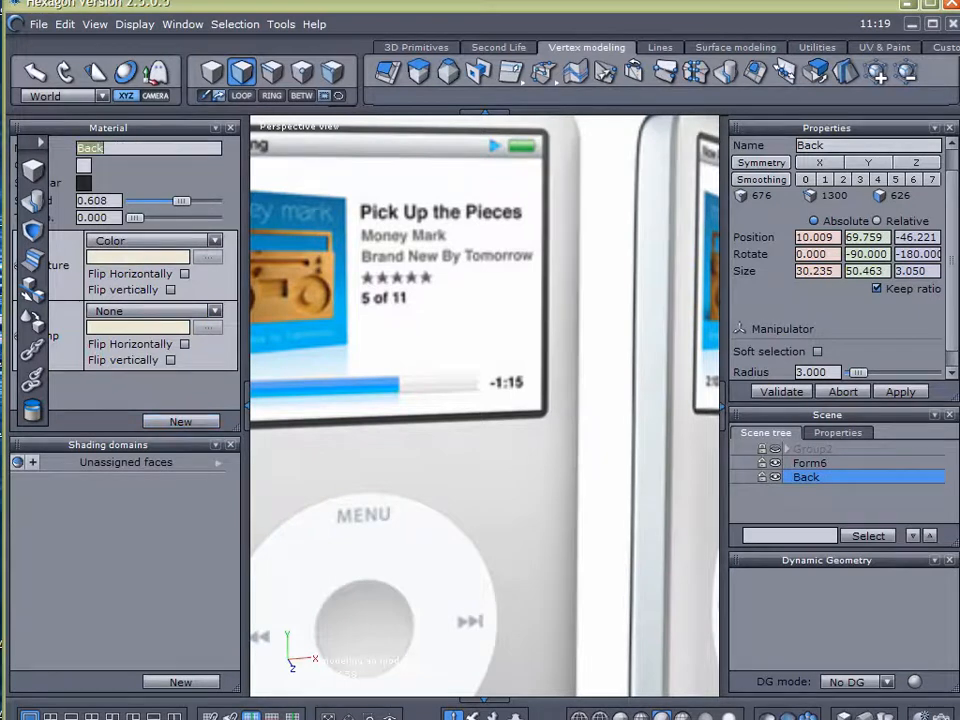
Set the Back material's colour to a neutral grey of RGB 164, 164, 164
left_click(82, 168)
left_click_drag(283, 222, 272, 237)
left_click_drag(199, 325, 192, 372)
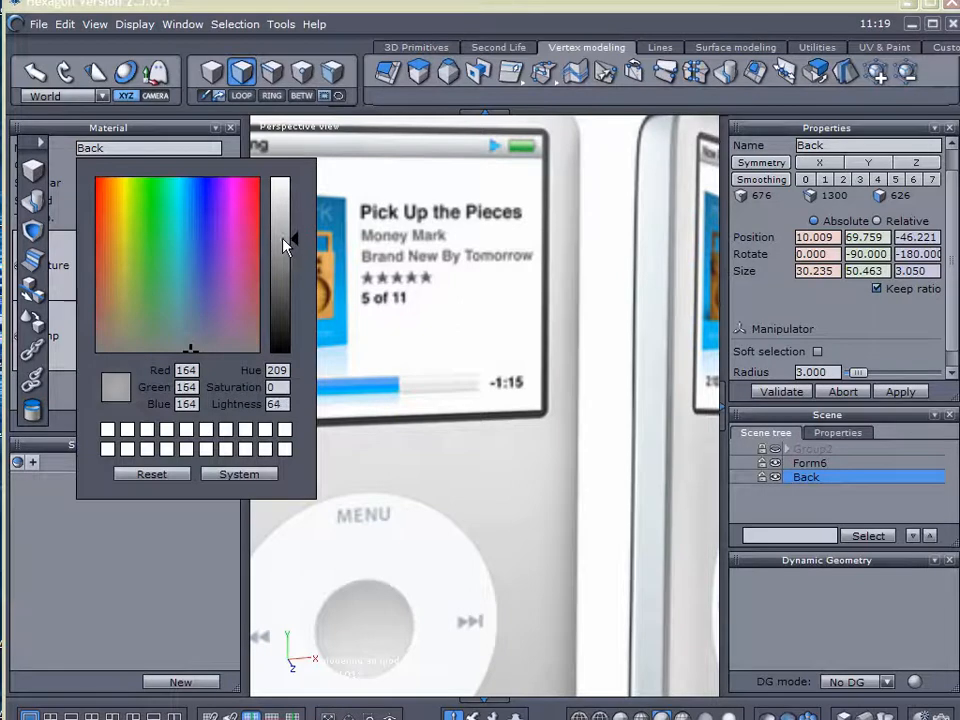
left_click(588, 408)
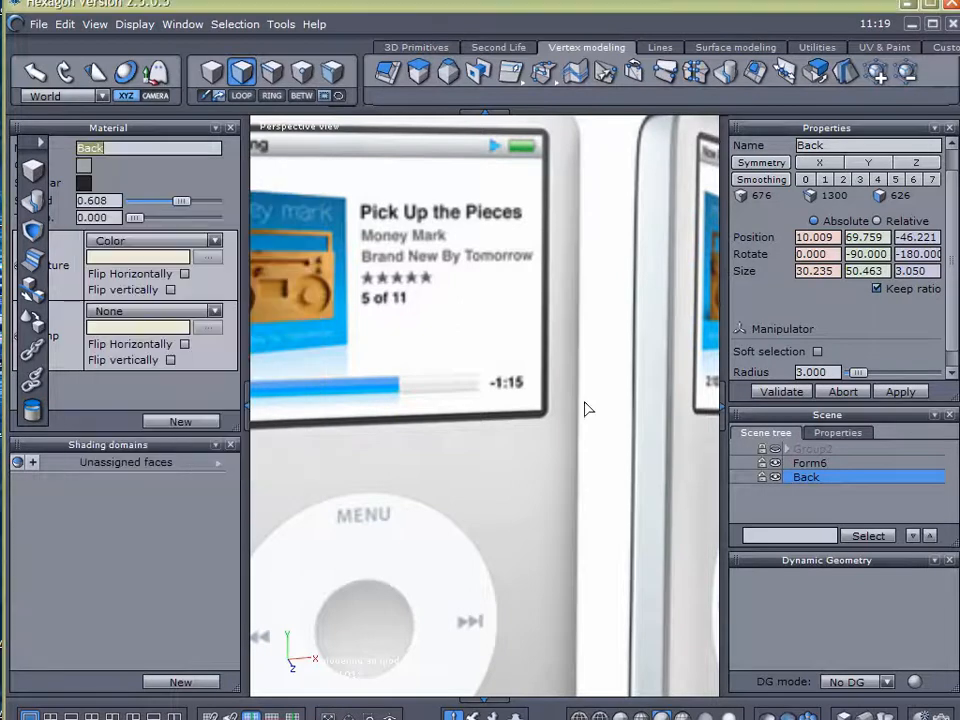
left_click(241, 406)
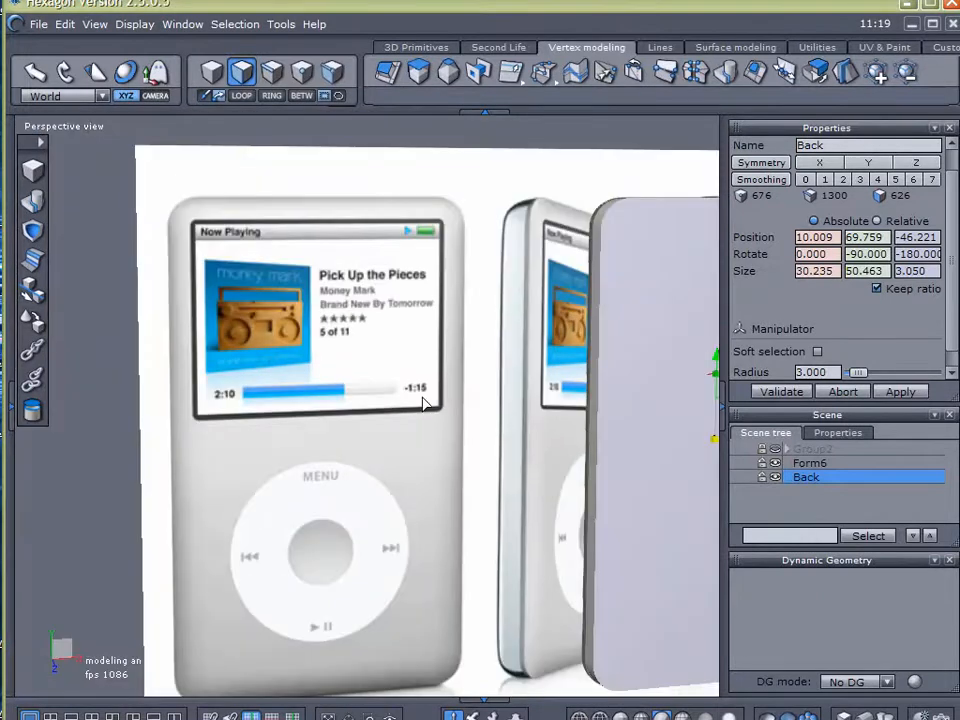
Create a new material for Form6 and name it White
middle_click_drag(421, 397, 317, 417)
right_click_drag(317, 417, 506, 484)
left_click(790, 511)
right_click_drag(638, 486, 528, 488)
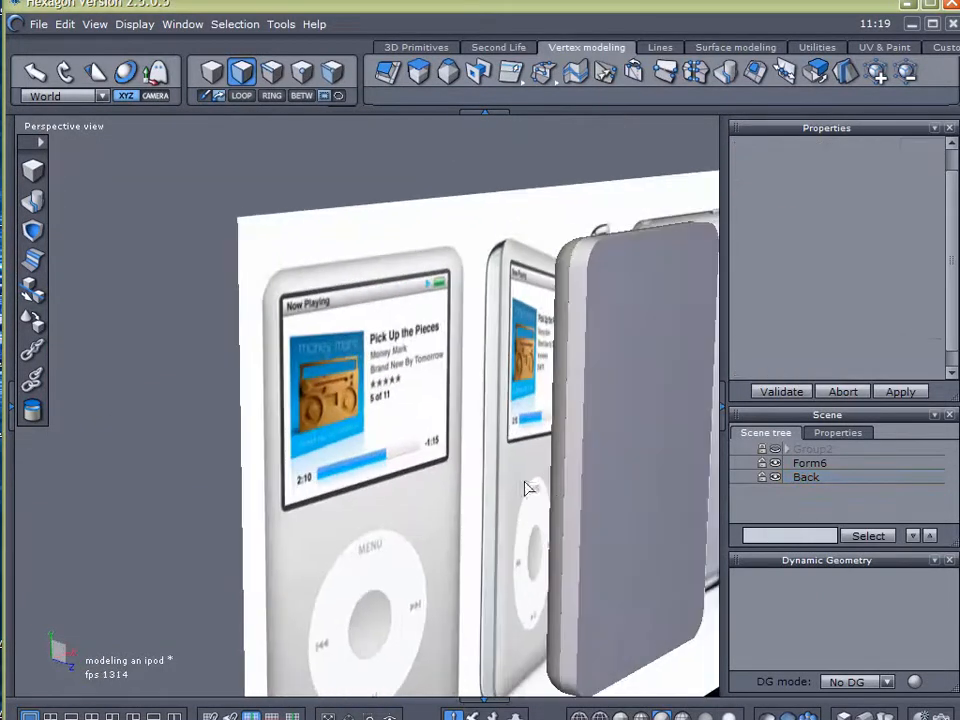
left_click(808, 463)
left_click(11, 407)
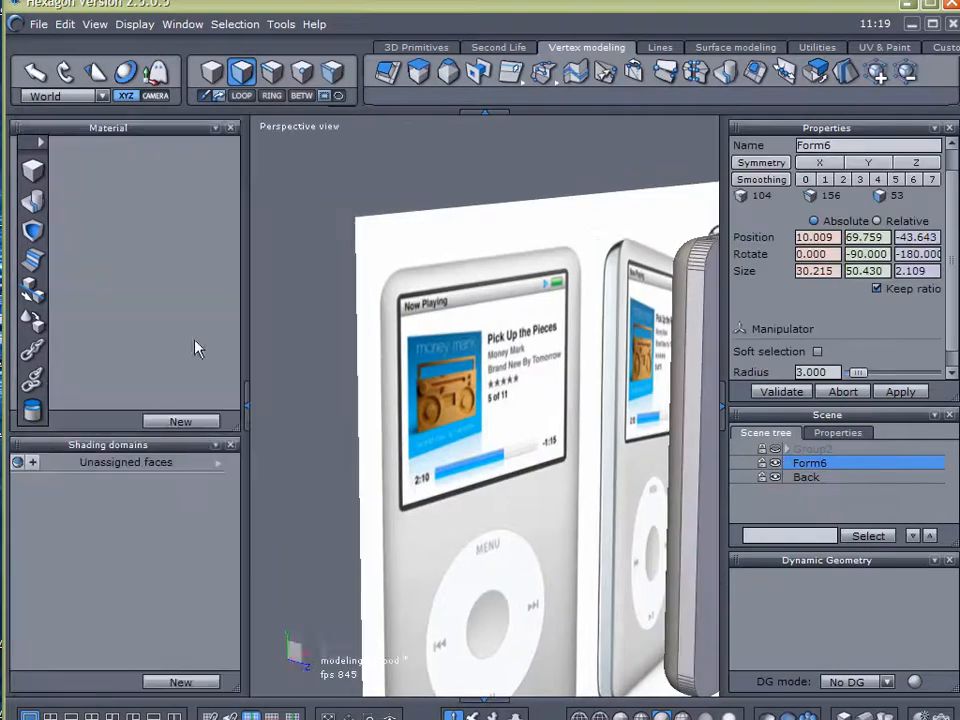
left_click(180, 421)
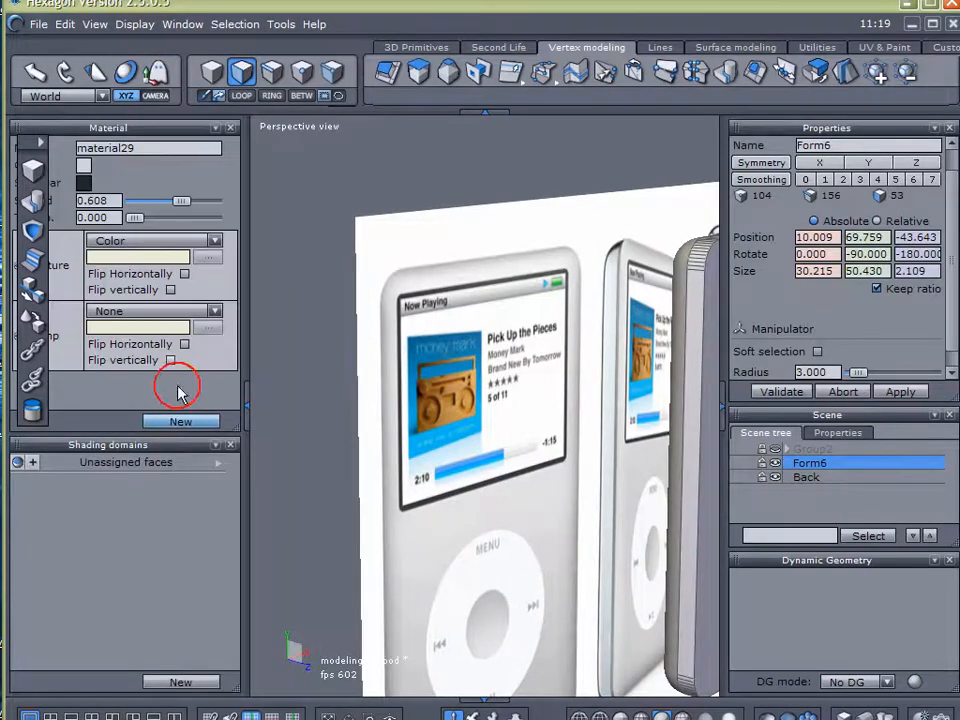
double_click(142, 147)
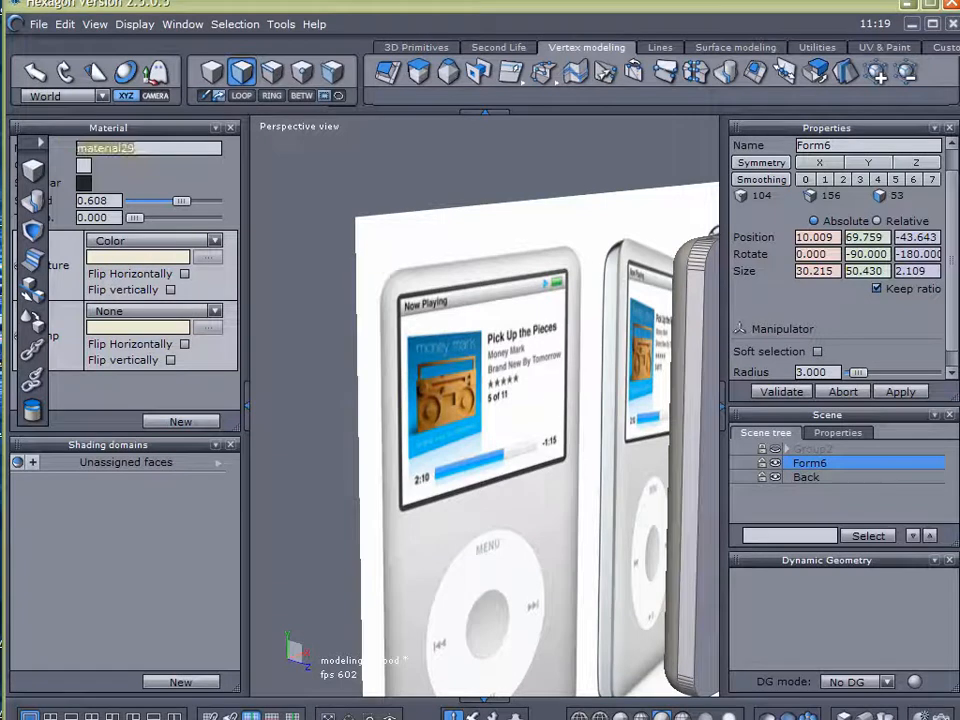
type("wehi")
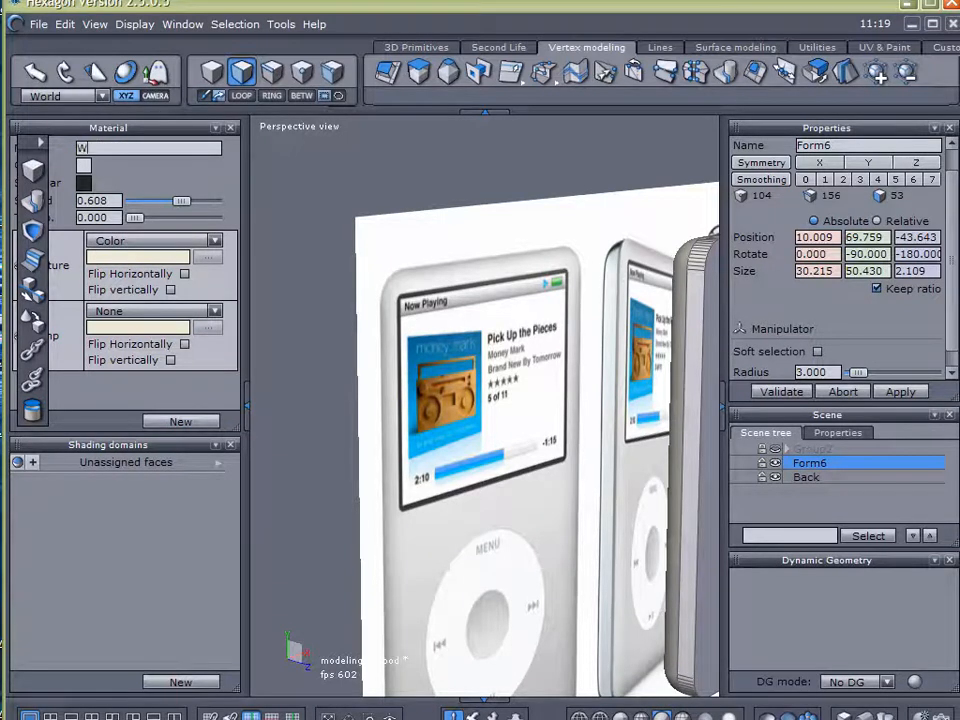
key("Return")
Give the White material a white colour, a light grey specular of RGB 218, 218, 218 and a spread of 1.000
left_click(88, 170)
left_click_drag(272, 210, 281, 167)
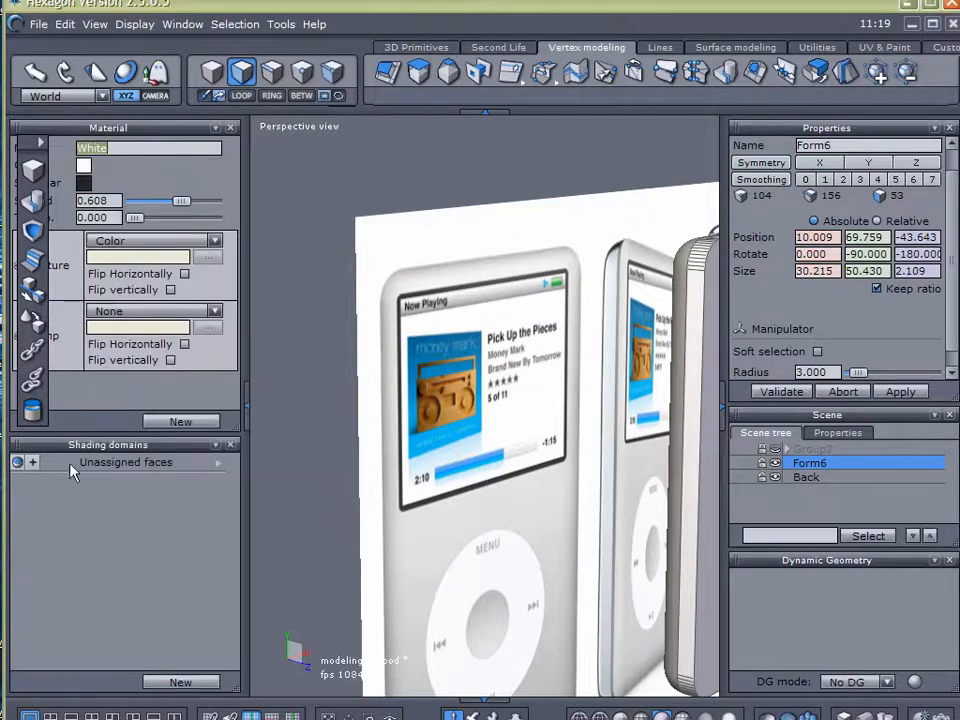
left_click(84, 180)
left_click(291, 213)
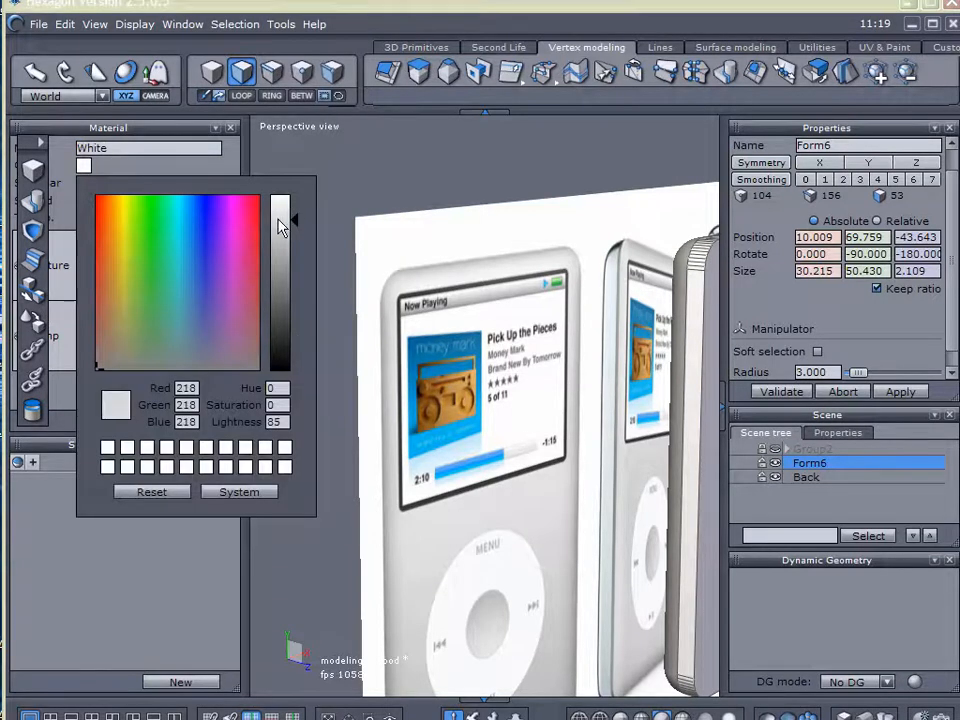
left_click_drag(179, 202, 210, 204)
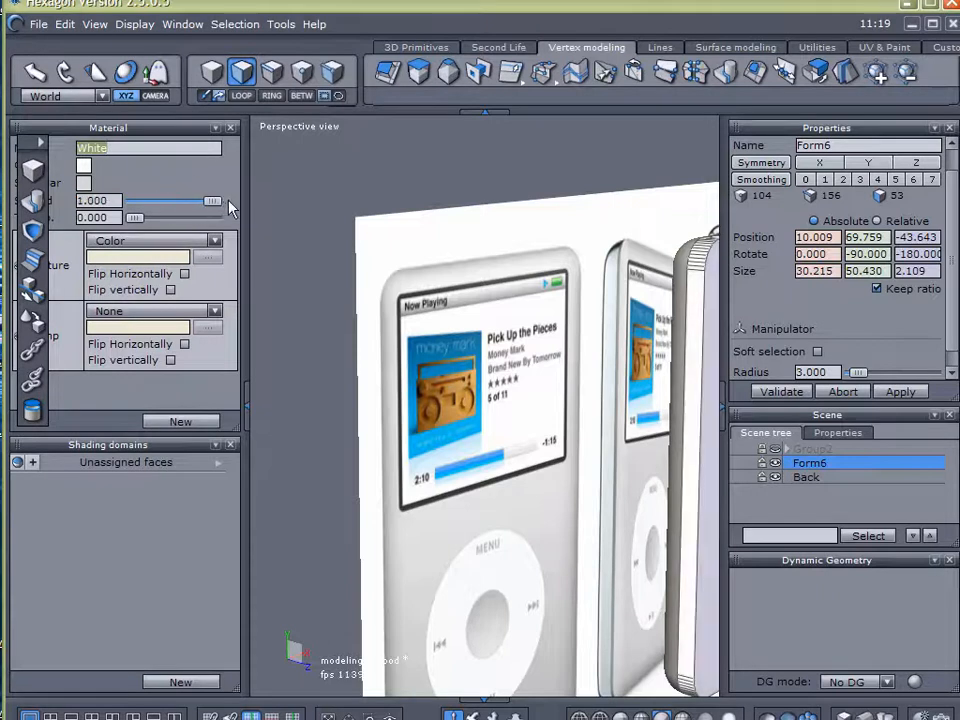
Examine the white front form against the reference image from the front with nothing selected
left_click_drag(31, 142, 40, 263)
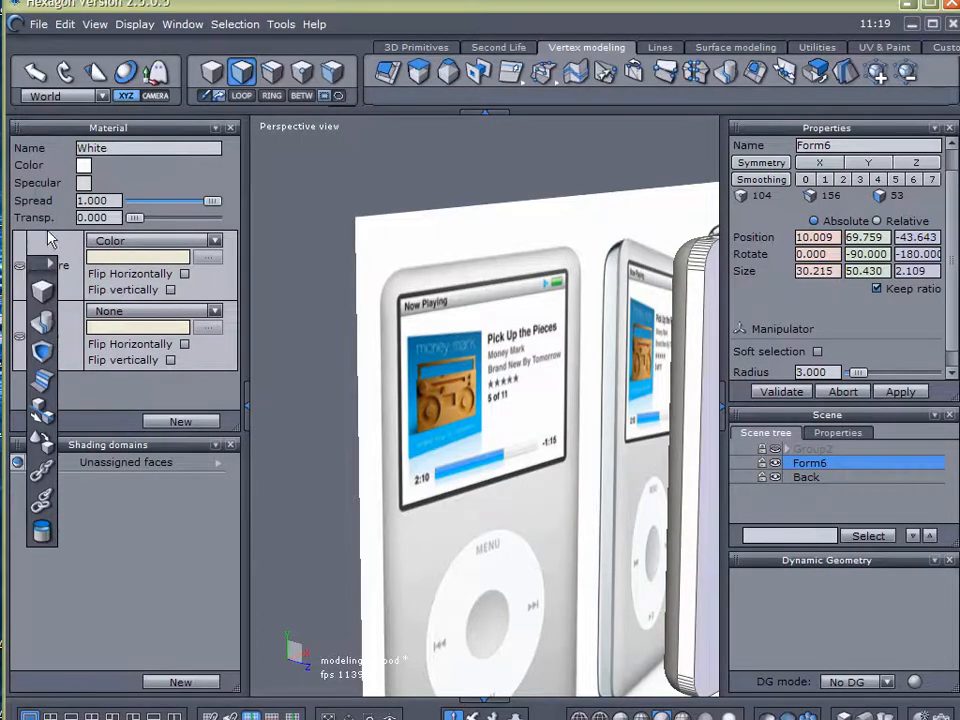
left_click(242, 404)
left_click_drag(40, 270, 30, 150)
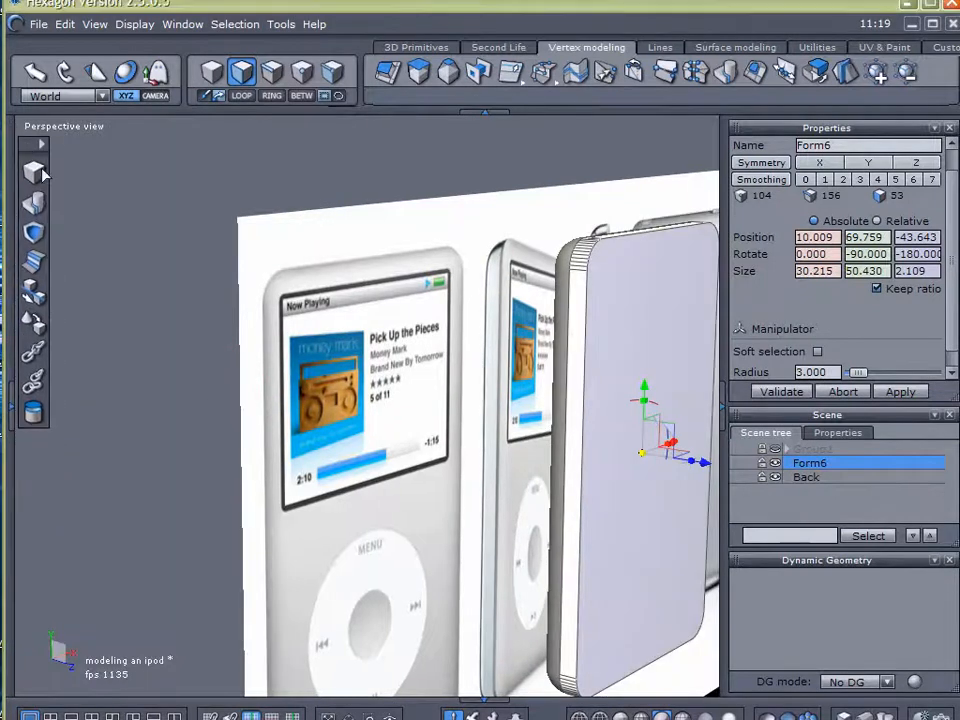
left_click_drag(419, 420, 240, 400, "alt")
right_click_drag(378, 396, 328, 350, "alt")
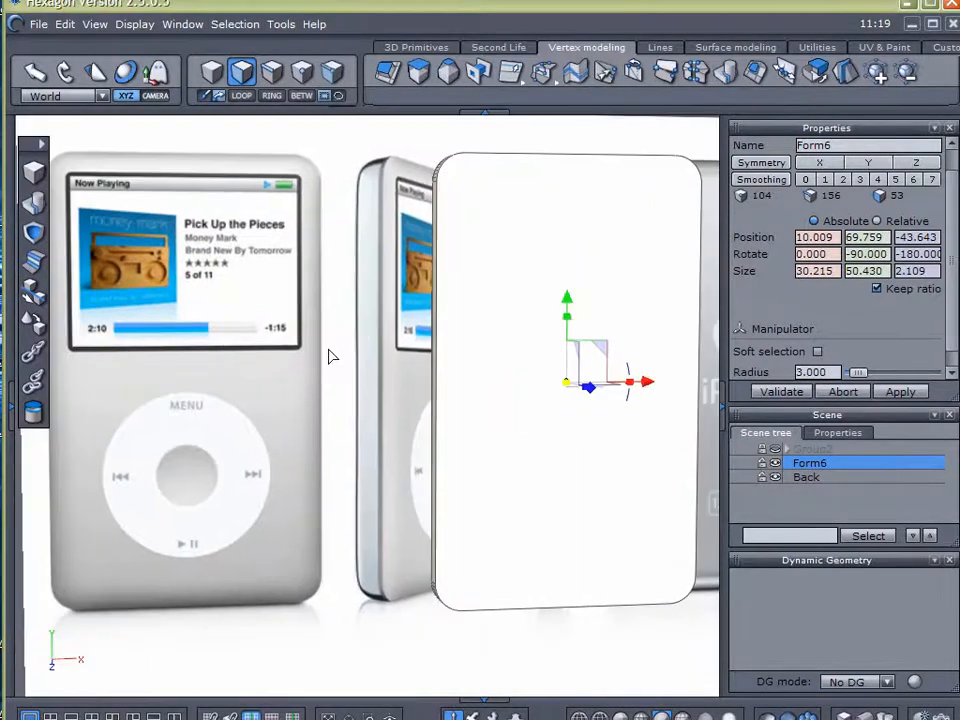
left_click(804, 486)
mouse_move(285, 443)
left_mouse_down("alt")
mouse_move(386, 405)
mouse_move(480, 409)
mouse_move(424, 454)
mouse_move(461, 408)
mouse_move(525, 435)
mouse_move(478, 506)
mouse_move(347, 484)
mouse_move(293, 390)
left_mouse_up("alt")
middle_click_drag(401, 420, 343, 347)
Lower the spread of Form6's White material and set its colour to RGB 236, 236, 240
left_click(7, 410)
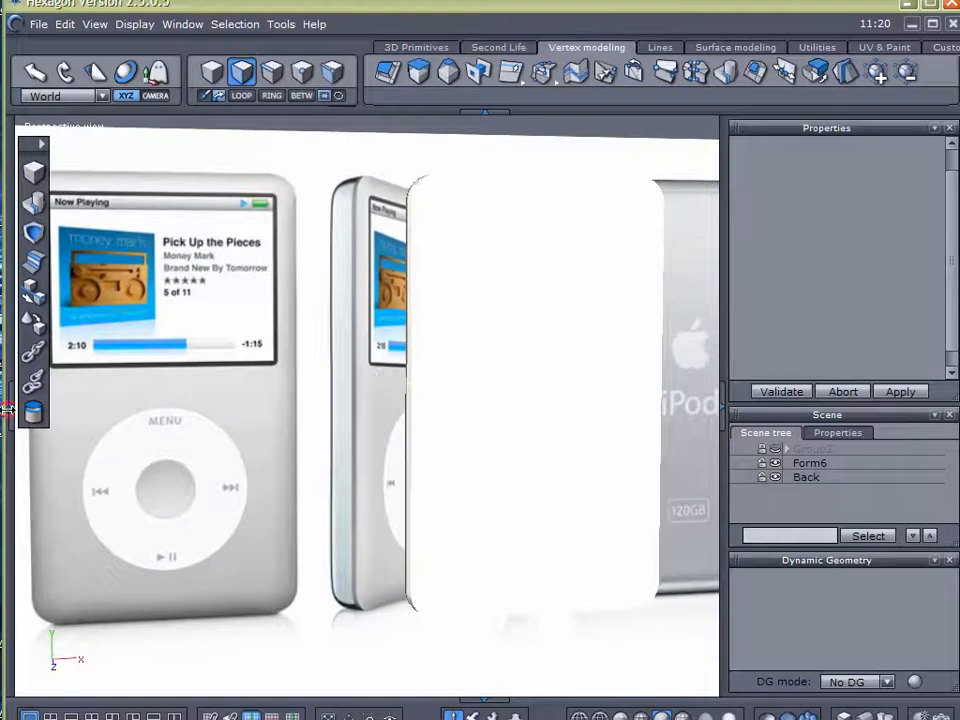
left_click(795, 462)
left_click_drag(212, 201, 207, 205)
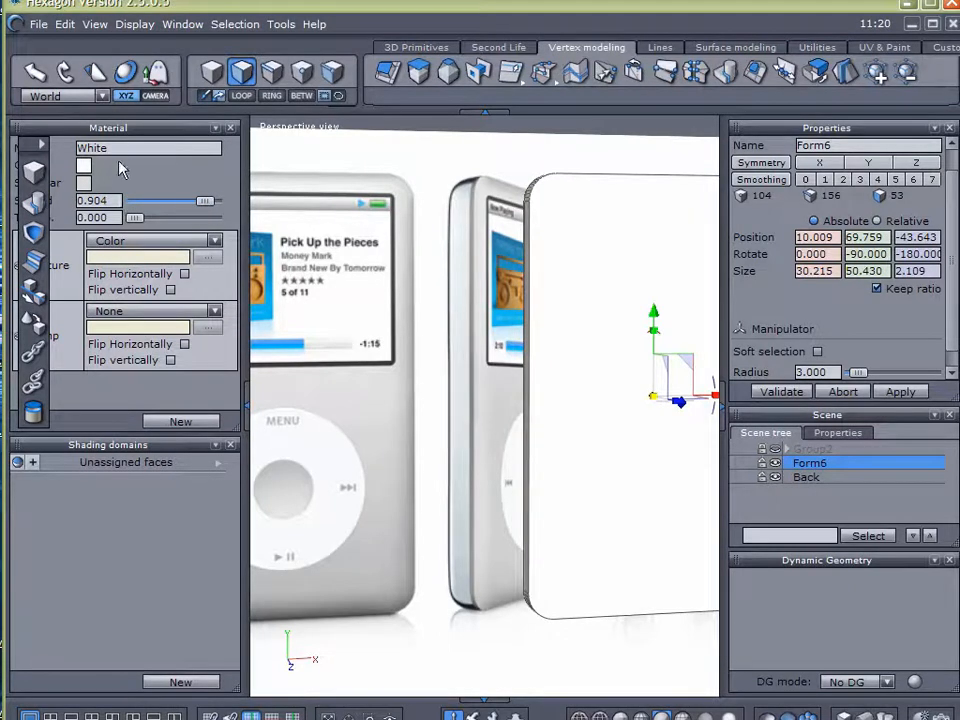
mouse_move(205, 201)
left_mouse_down()
mouse_move(139, 201)
mouse_move(193, 201)
left_mouse_up()
left_click(85, 166)
left_click_drag(285, 189, 285, 195)
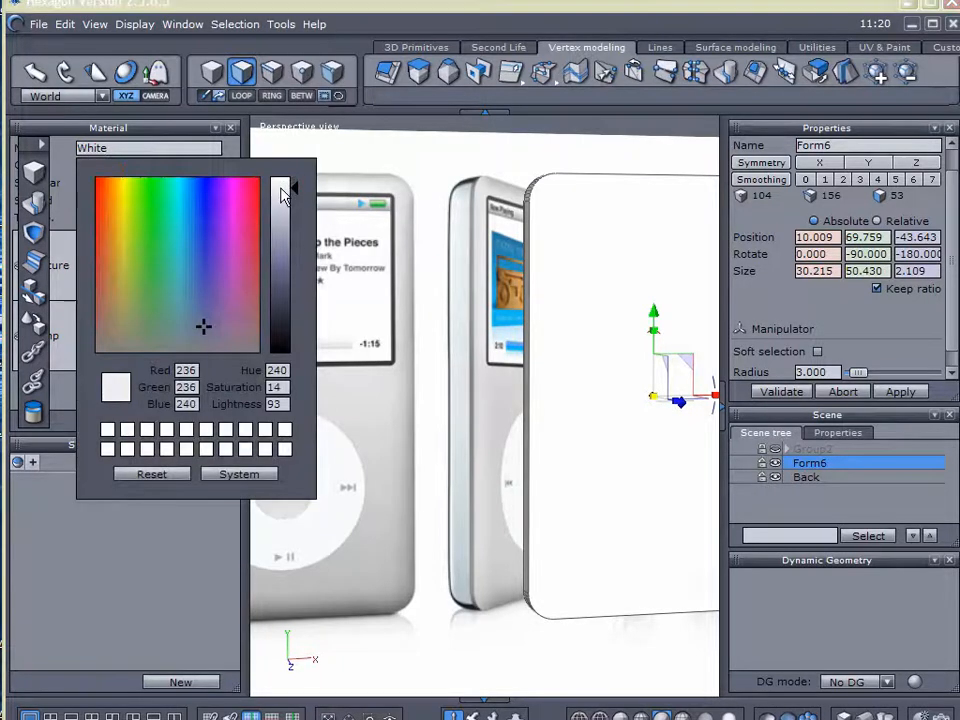
left_click(245, 402)
Select the complete edge loop around the outline of Form6's flat front face
mouse_move(282, 440)
left_mouse_down("alt")
mouse_move(392, 477)
mouse_move(266, 441)
mouse_move(420, 480)
mouse_move(270, 500)
left_mouse_up("alt")
middle_click_drag(512, 259, 454, 302)
scroll(438, 291, "up", 3)
scroll(438, 291, "up", 3)
left_click(271, 71)
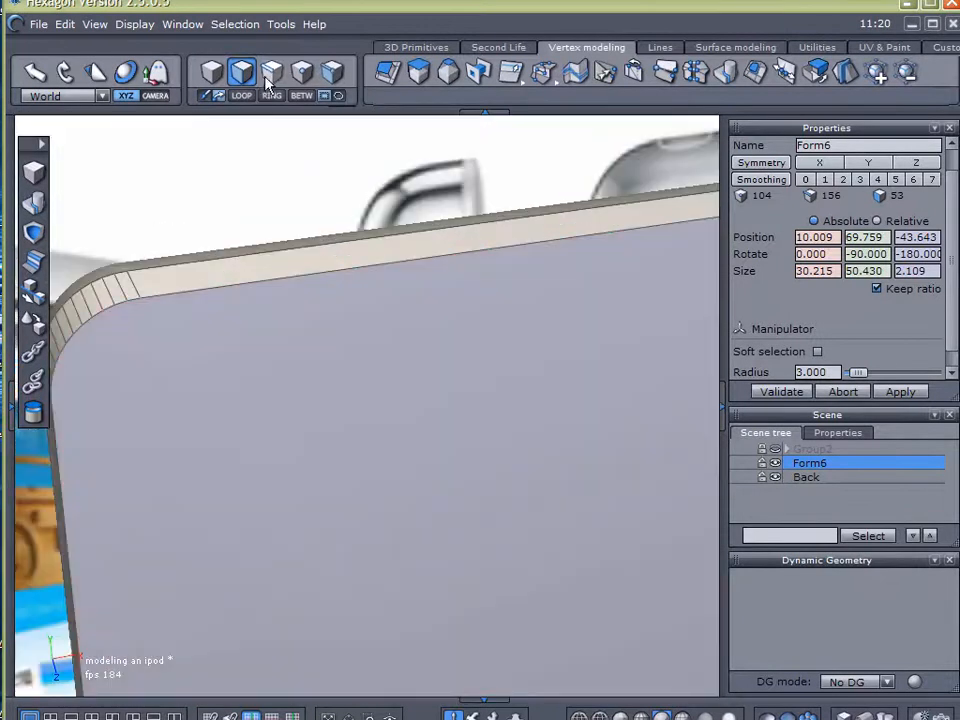
left_click(296, 279)
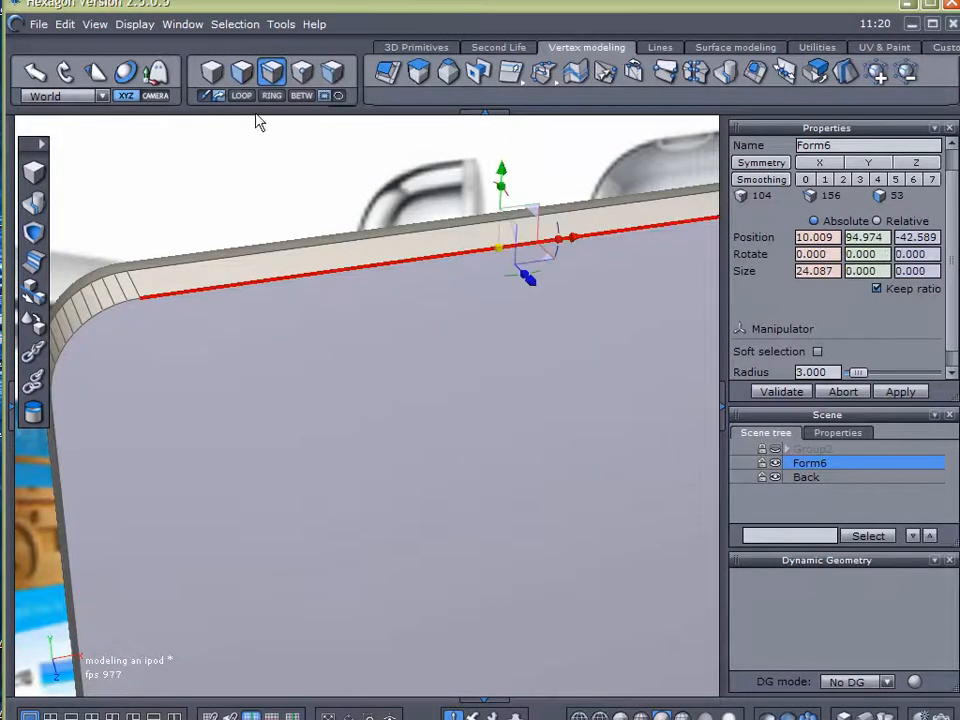
left_click(241, 95)
Try a chamfer on Form6's selected front edge loop with a radius of 0.023 and a range of 4
scroll(240, 390, "down", 2)
right_click_drag(240, 390, 390, 324)
scroll(258, 211, "up", 3)
right_click_drag(330, 288, 381, 399)
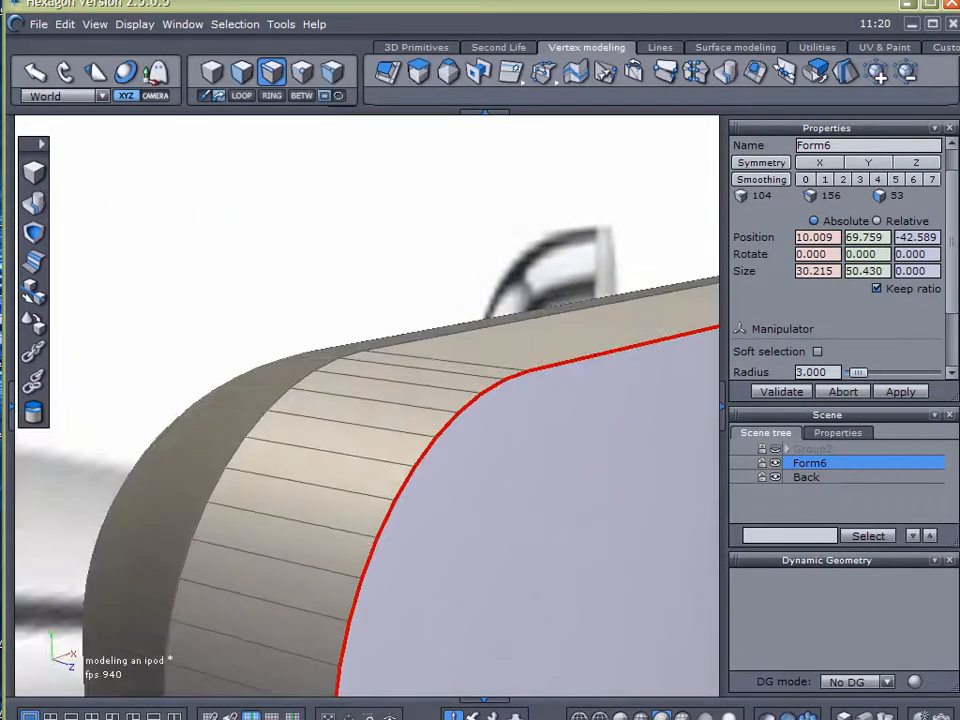
left_click(369, 717)
left_click_drag(396, 412, 455, 513)
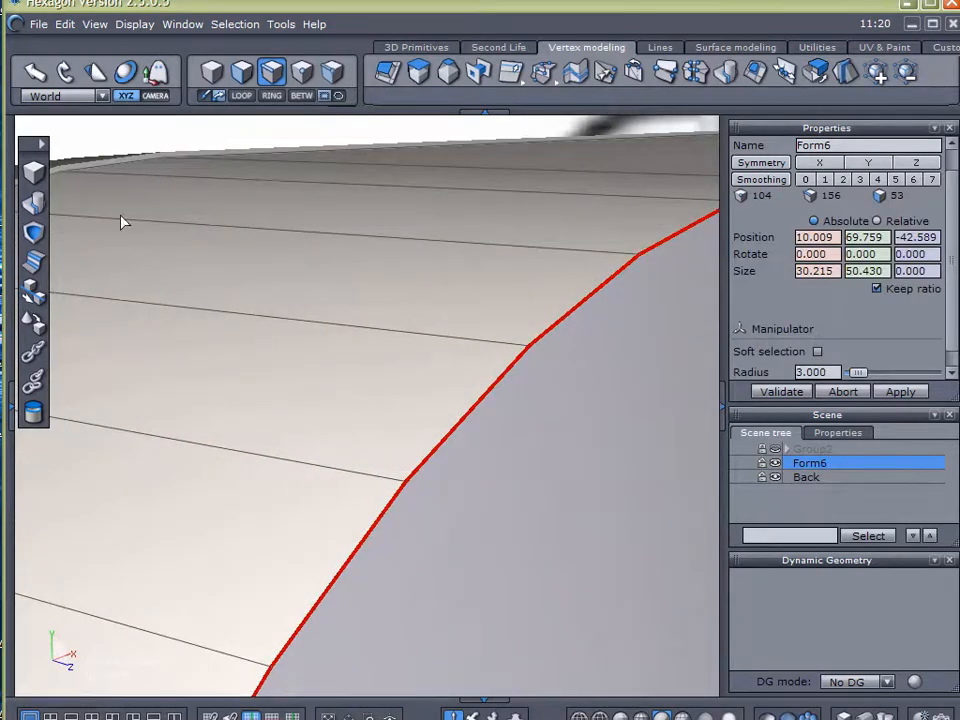
left_click(34, 260)
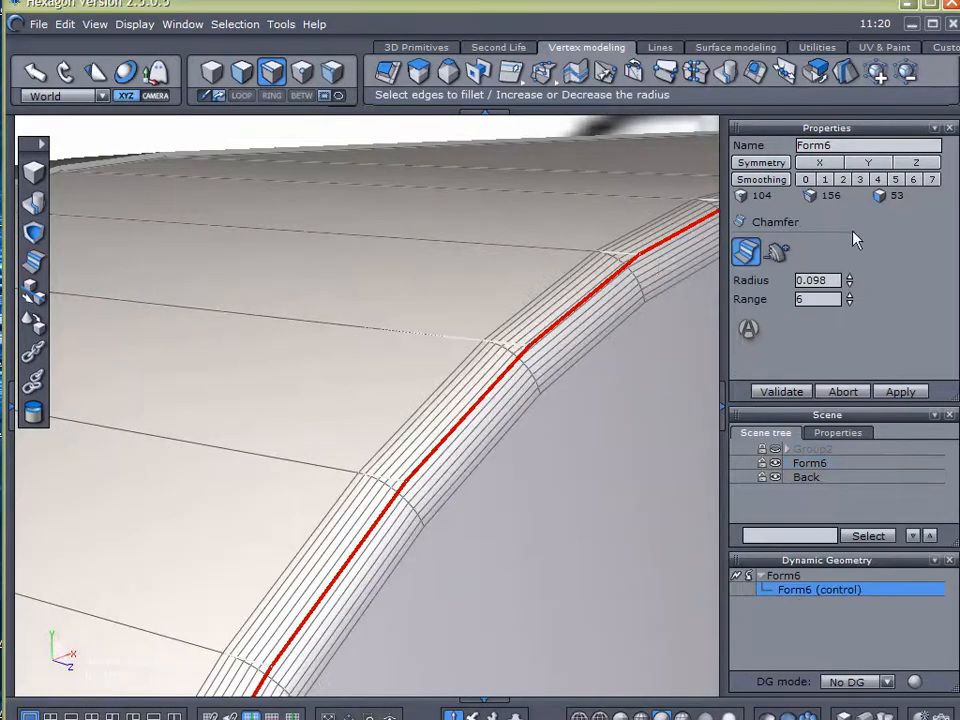
left_click_drag(850, 287, 851, 296)
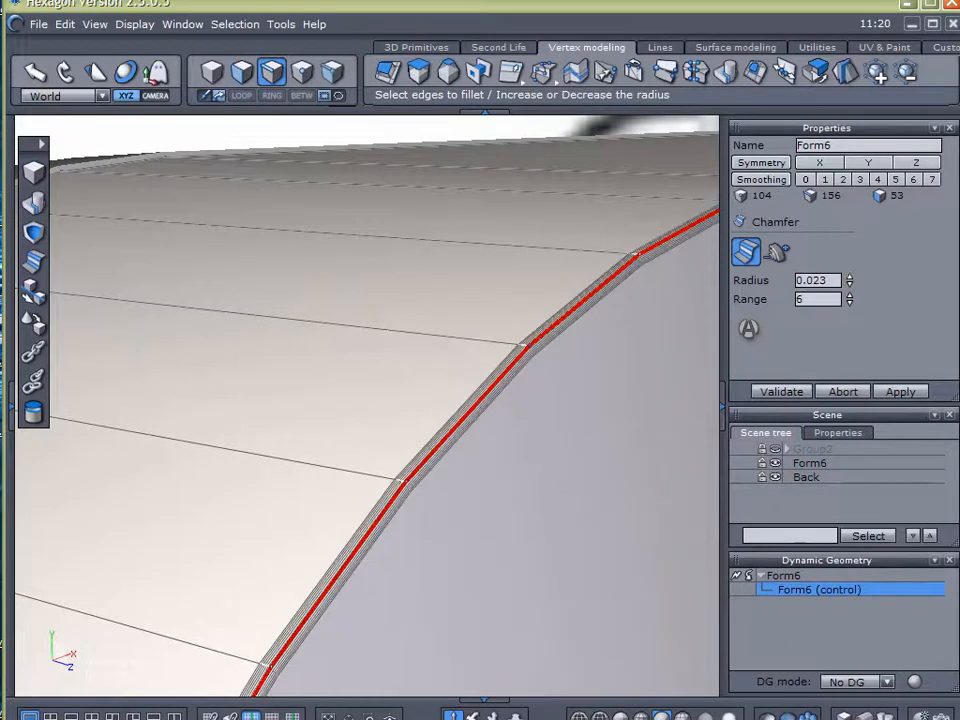
left_click(851, 303)
left_click(851, 303)
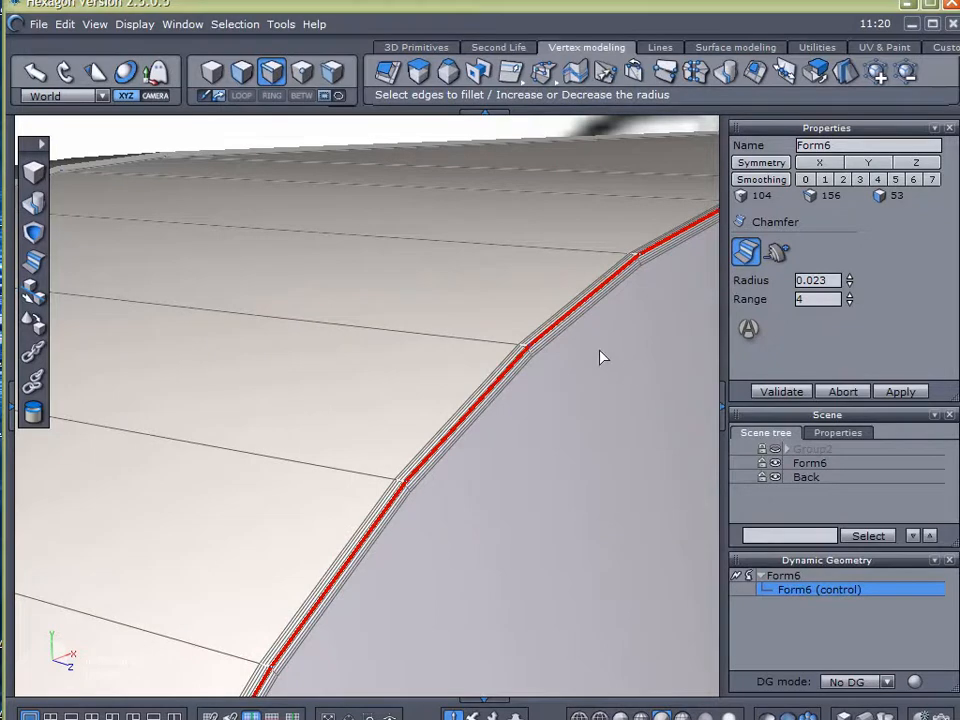
Set the front edge chamfer to a radius of 0.015 with a range of 4 and validate it
scroll(610, 353, "up", 5)
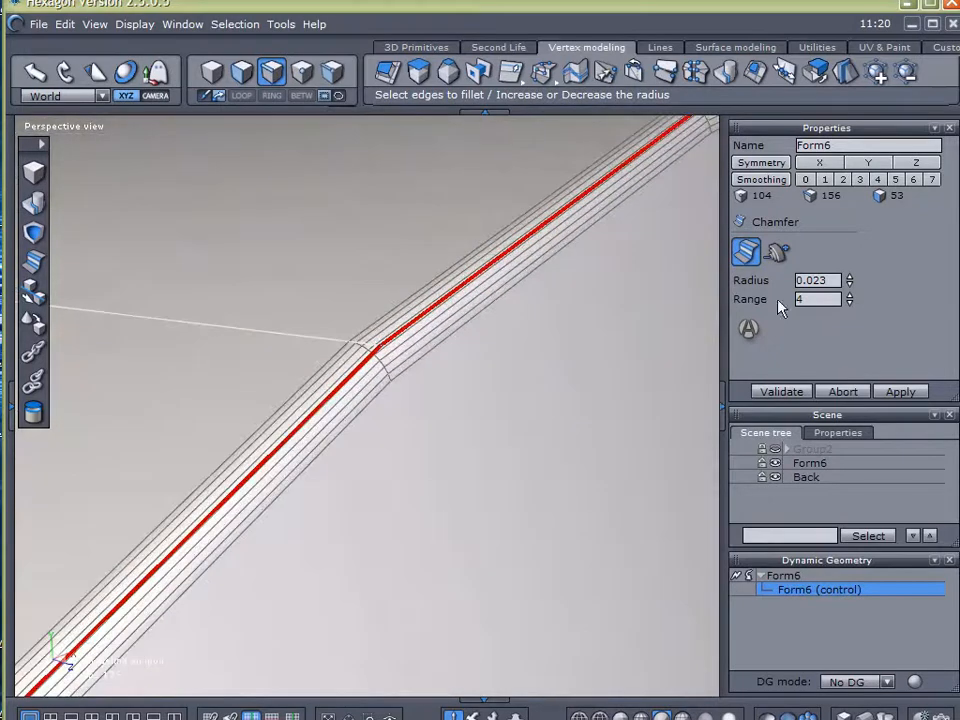
left_click_drag(851, 288, 852, 282)
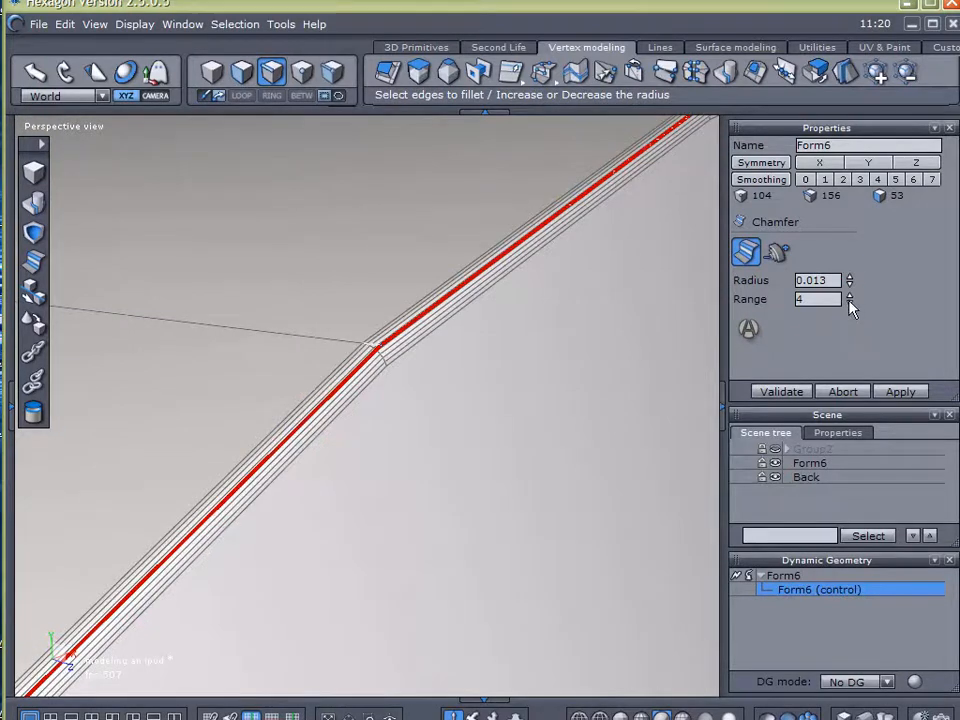
left_click(849, 302)
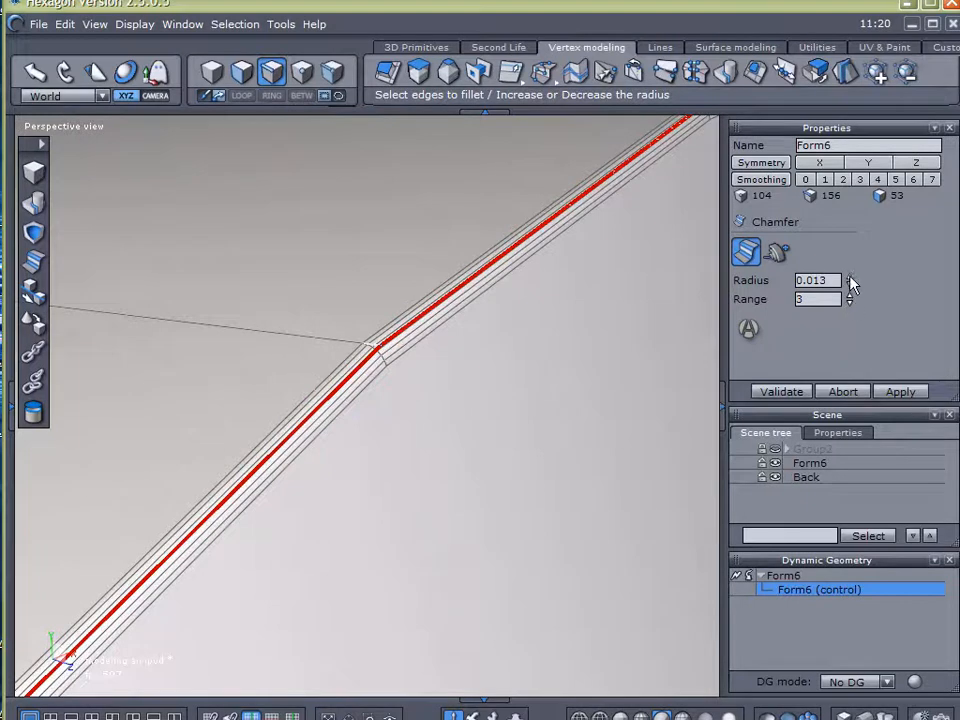
left_click(849, 277)
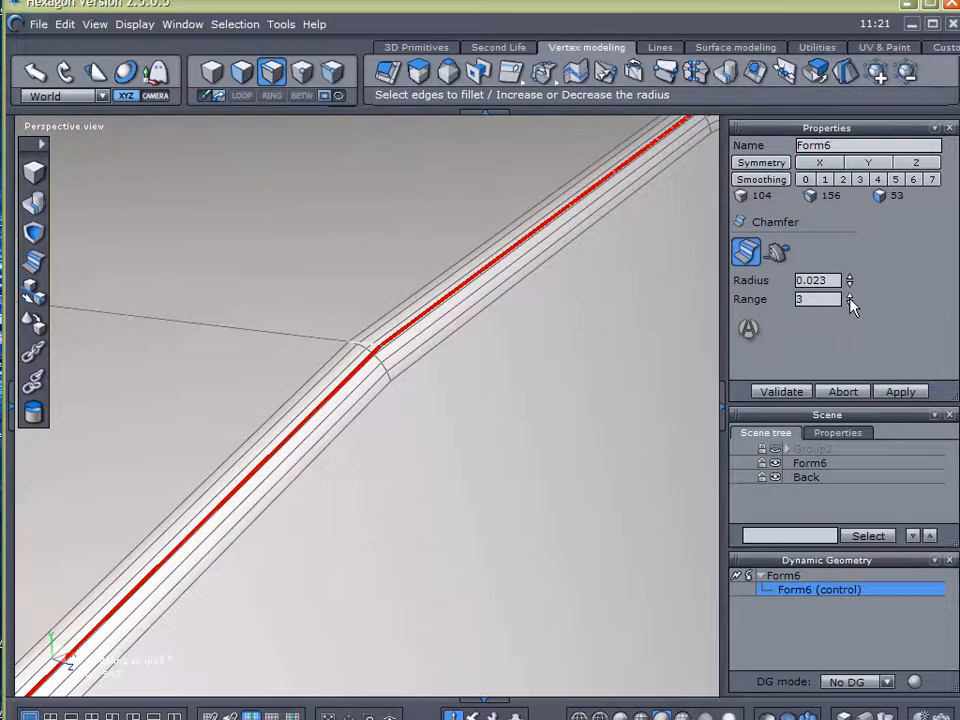
left_click(849, 296)
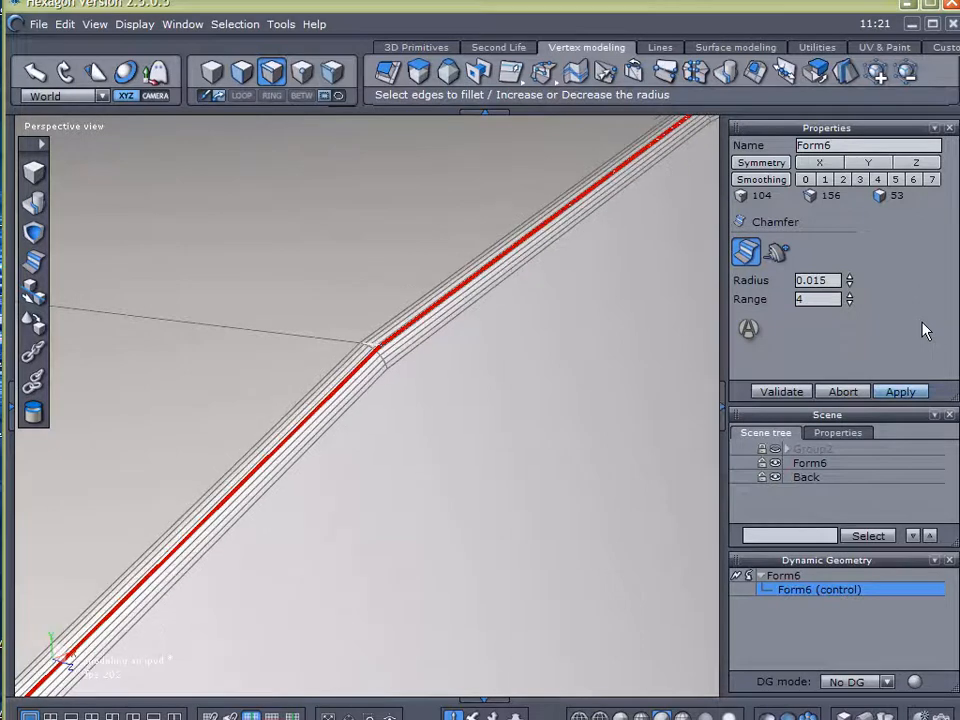
left_click(781, 392)
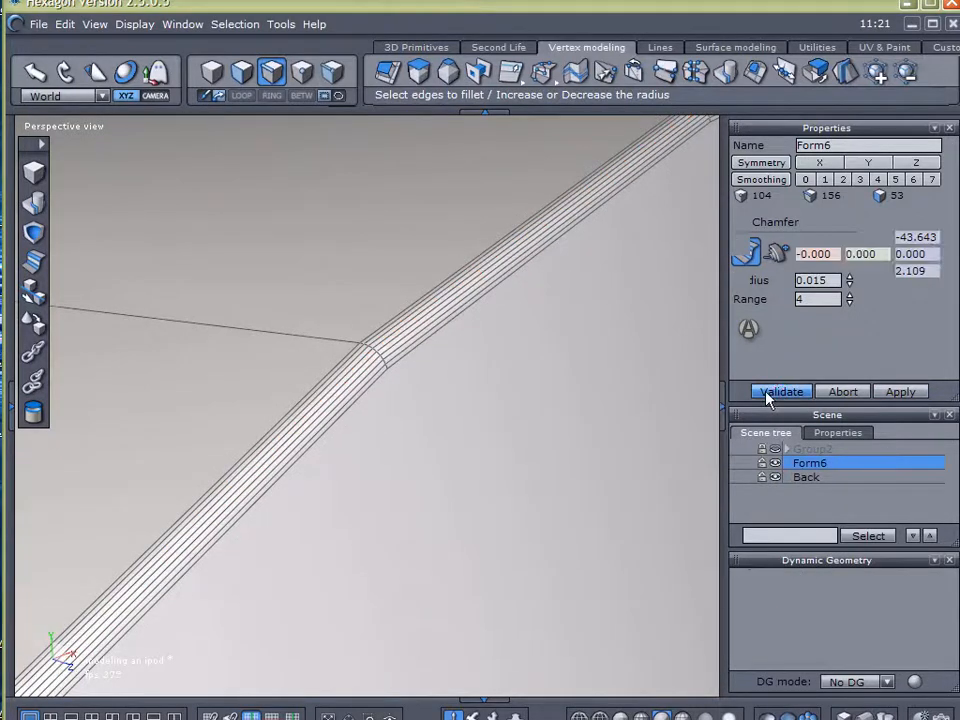
Examine Form6's chamfered front edge and corner from several angles with nothing selected
scroll(677, 411, "down", 3)
left_click(820, 508)
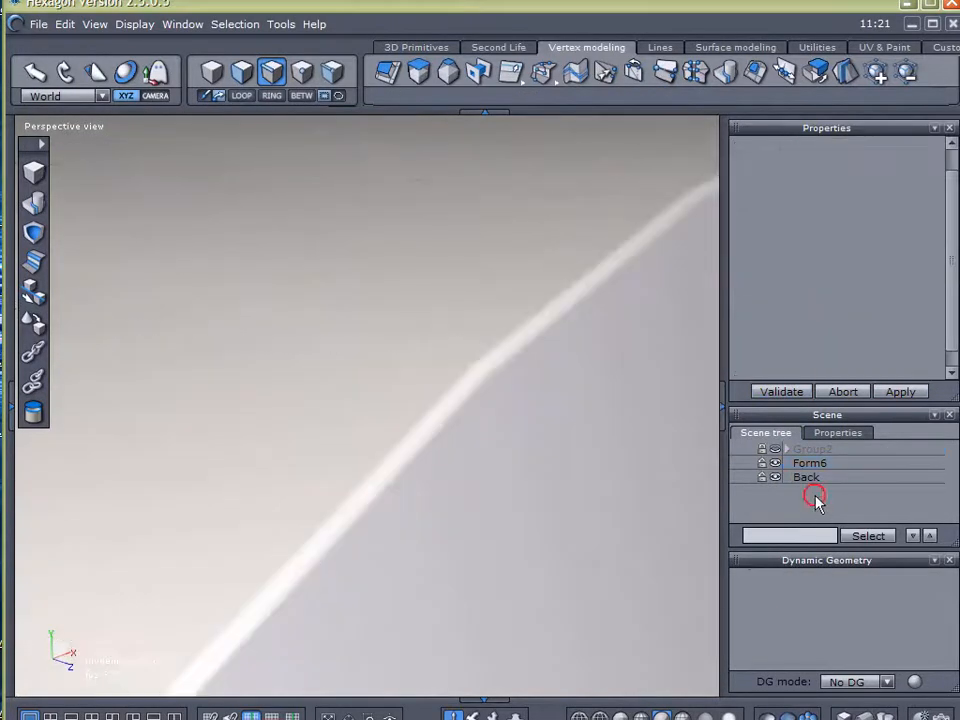
scroll(596, 452, "up", 5)
scroll(588, 467, "down", 3)
middle_click_drag(615, 517, 467, 159)
left_click_drag(495, 465, 414, 430, "alt")
right_click_drag(556, 476, 300, 714, "alt")
scroll(403, 395, "up", 2)
scroll(399, 395, "up", 5)
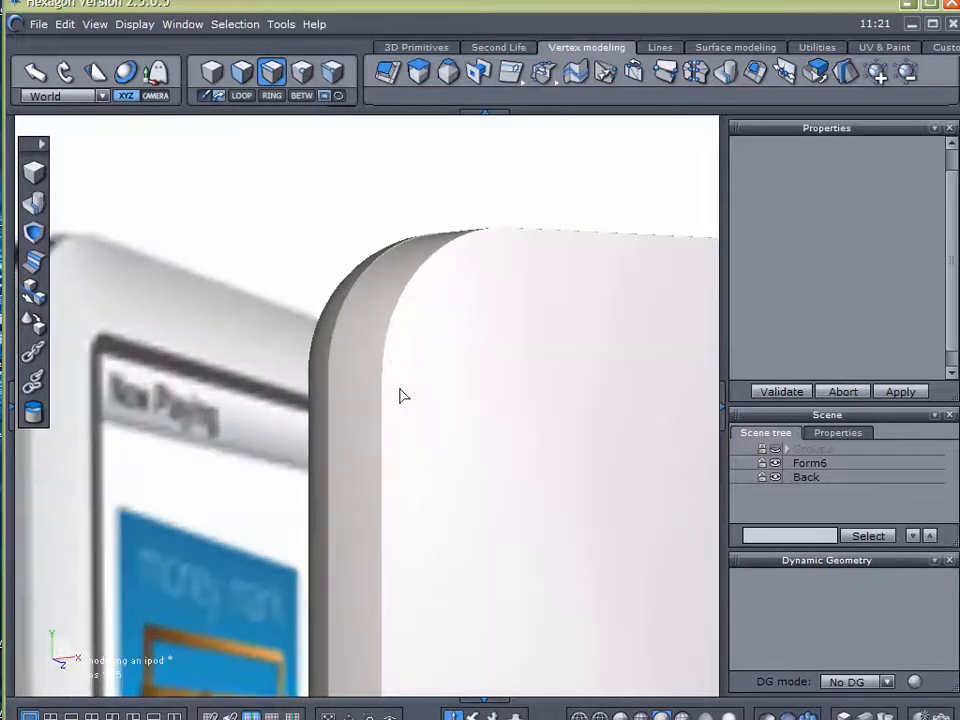
scroll(396, 389, "down", 6)
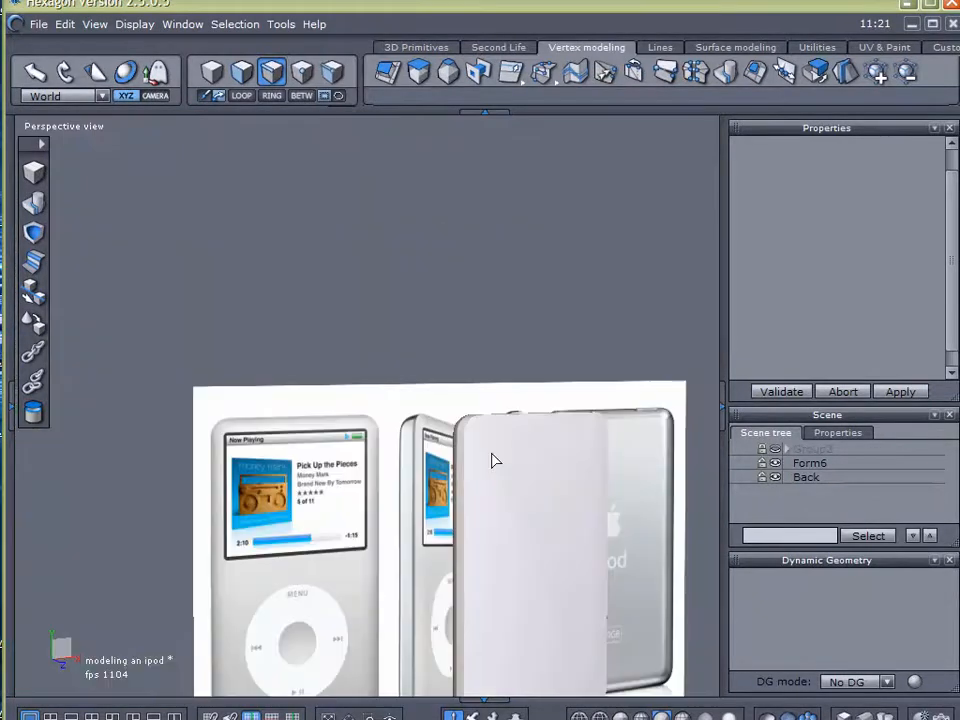
middle_click_drag(493, 459, 489, 332)
left_click_drag(486, 438, 372, 404, "alt")
right_click_drag(454, 405, 286, 378, "alt")
scroll(286, 378, "up", 6)
scroll(286, 380, "up", 1)
scroll(318, 401, "down", 3)
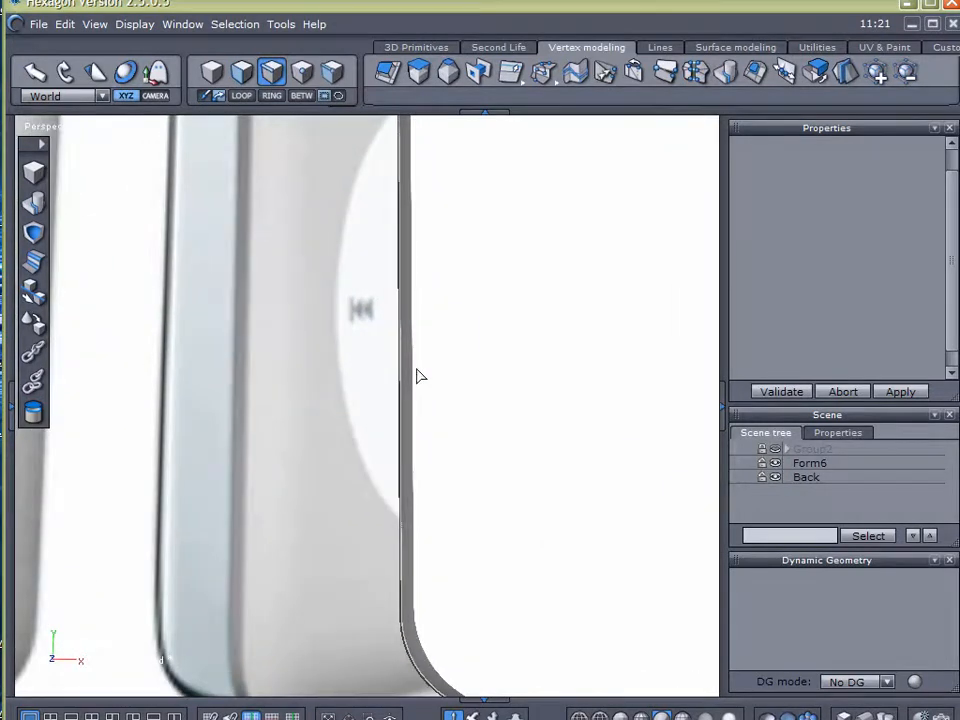
Undo the last chamfer on Form6, restoring the selected edge loop around its flat front face
left_click(419, 374)
right_click_drag(408, 340, 347, 680, "alt")
right_click_drag(425, 252, 422, 529, "alt")
scroll(428, 370, "down", 3)
right_click_drag(438, 214, 382, 568, "alt")
right_click_drag(377, 399, 366, 468)
scroll(366, 466, "up", 2)
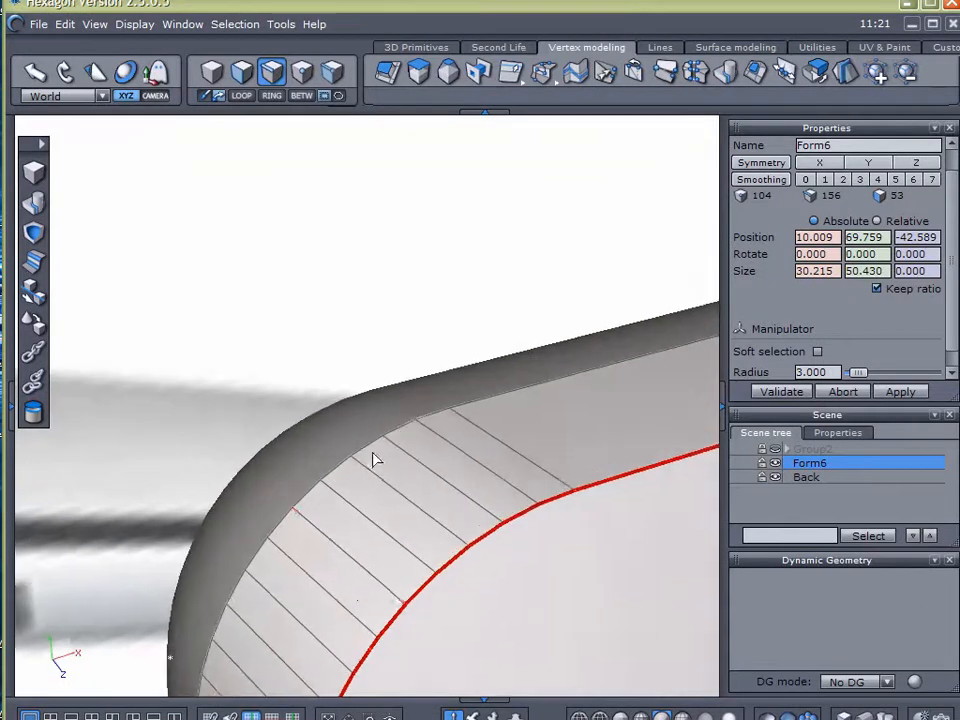
Chamfer the edge loop around Form6's front face with a radius of 0.049 and a range of 4
left_click(368, 715)
left_click_drag(482, 472, 549, 626)
scroll(417, 460, "down", 4)
middle_click_drag(504, 560, 319, 309)
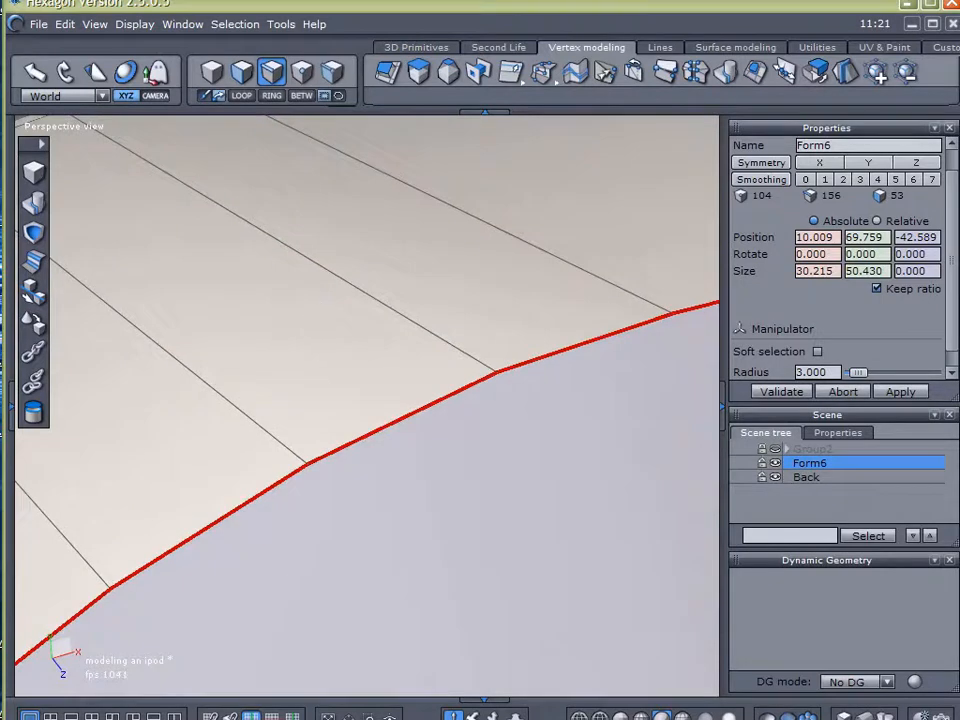
left_click(34, 262)
left_click_drag(849, 283, 852, 290)
left_click(850, 286)
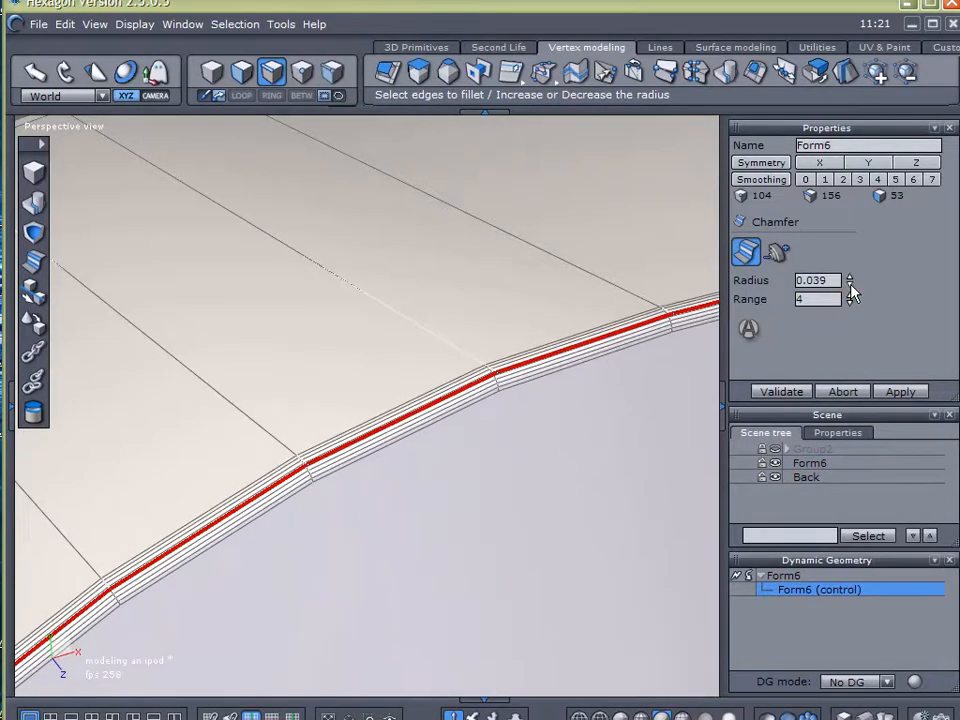
left_click(850, 276)
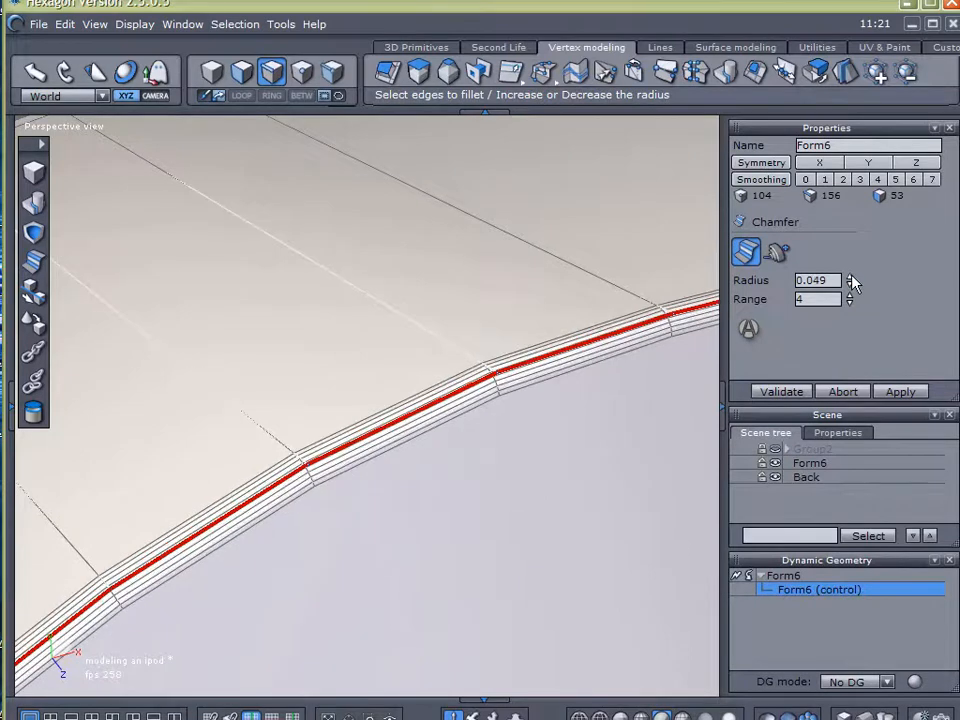
left_click(790, 391)
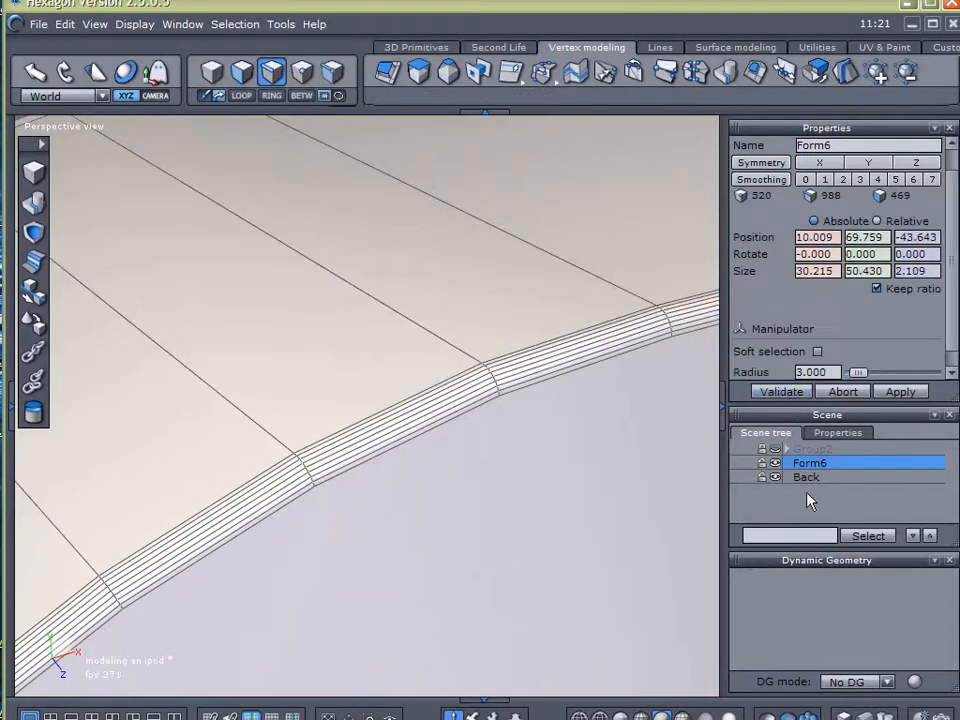
Examine the new front chamfer and the seam between Form6 and the Back shell from several angles
left_click(808, 499)
scroll(590, 518, "down", 8)
middle_click_drag(604, 541, 460, 152)
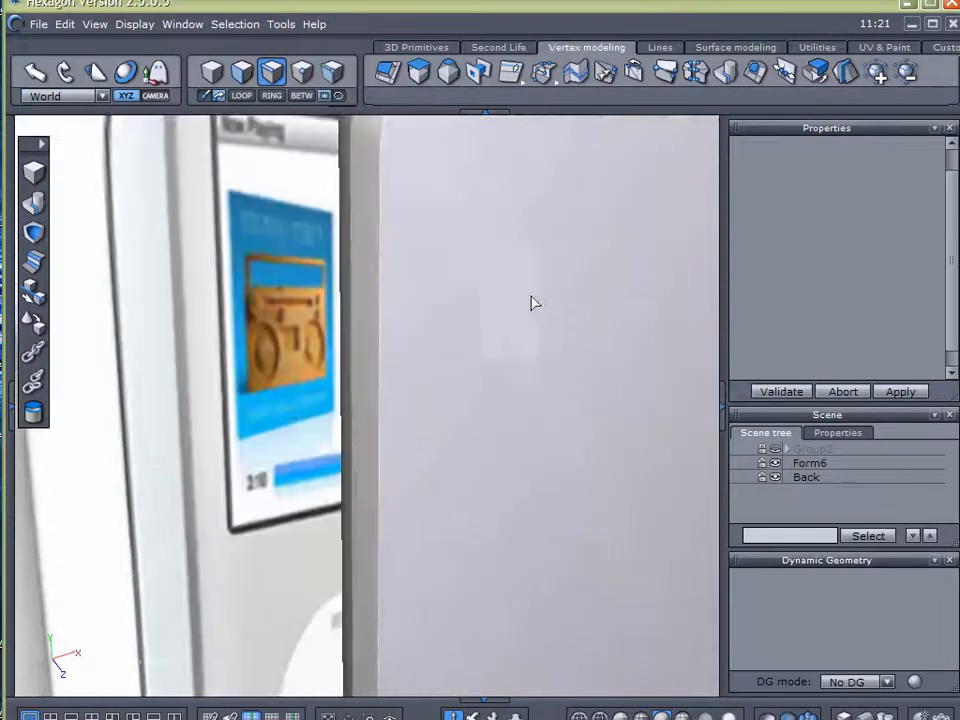
scroll(568, 350, "down", 5)
right_click_drag(568, 350, 441, 275)
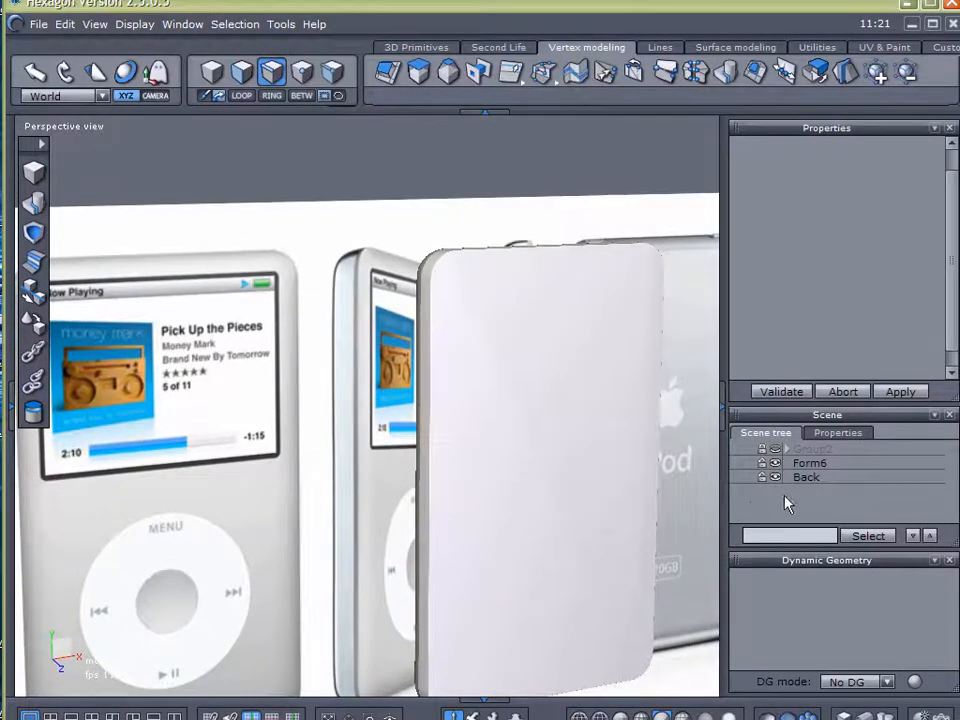
right_click_drag(560, 375, 249, 461)
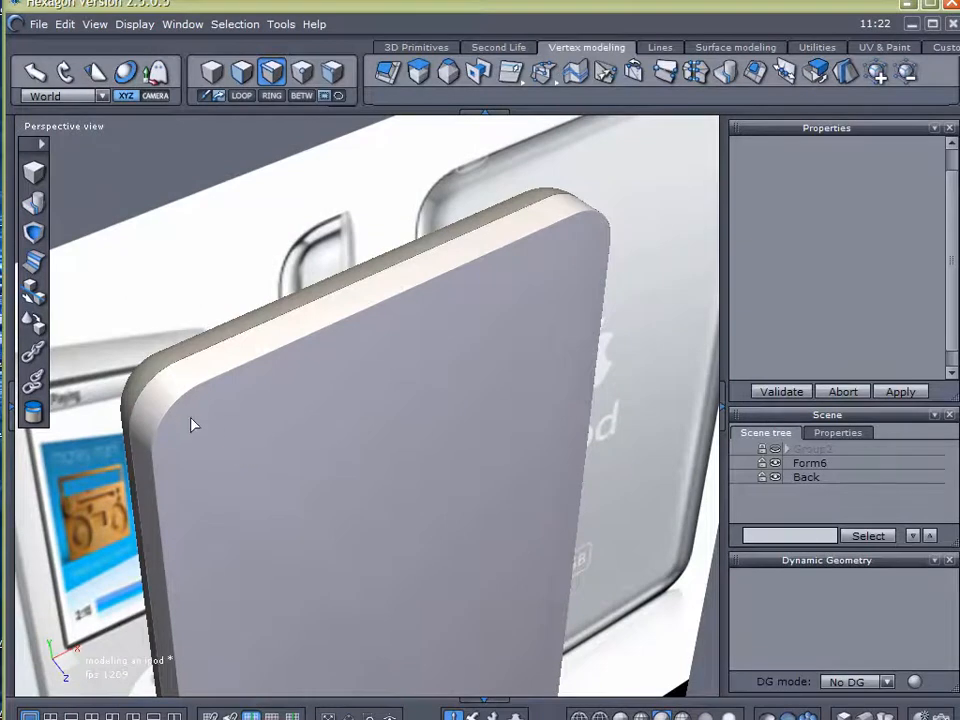
scroll(171, 362, "up", 3)
scroll(242, 415, "down", 1)
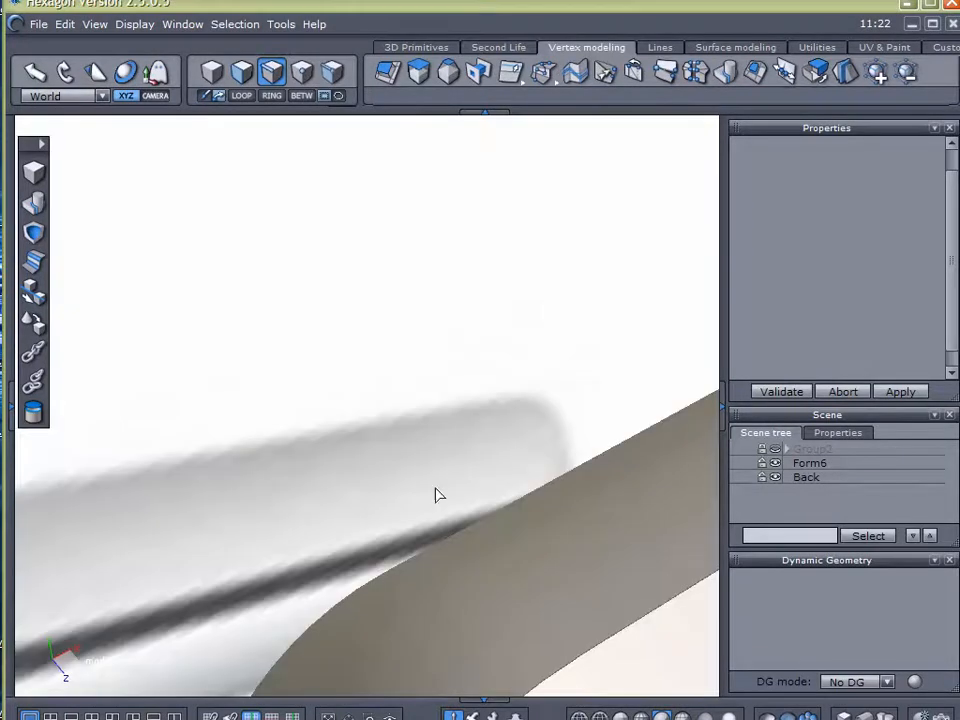
left_click(784, 476)
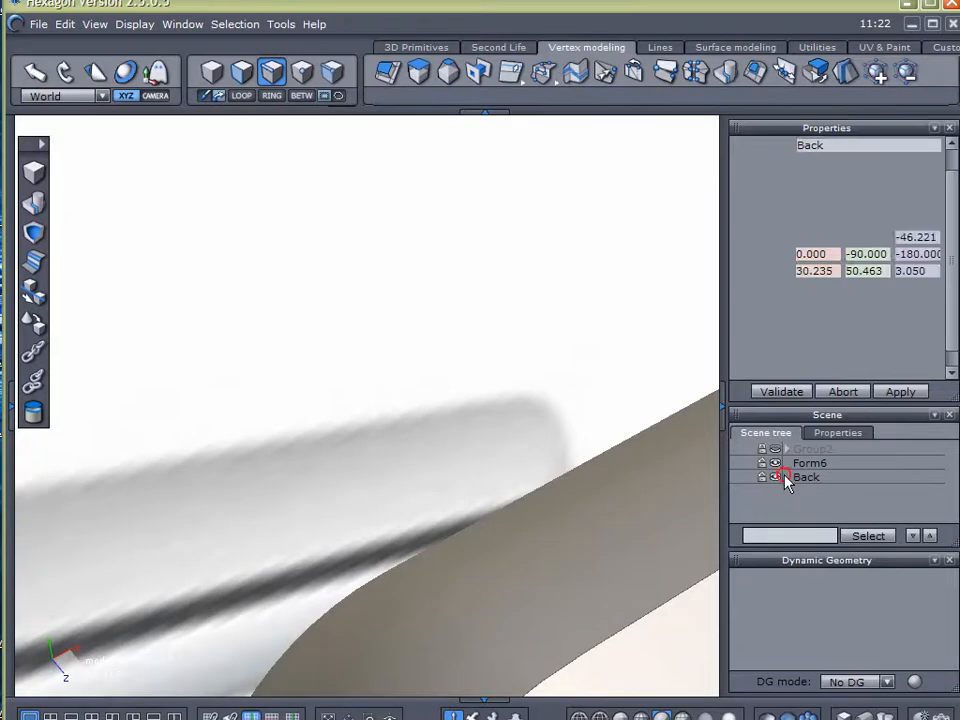
right_click_drag(480, 533, 262, 219)
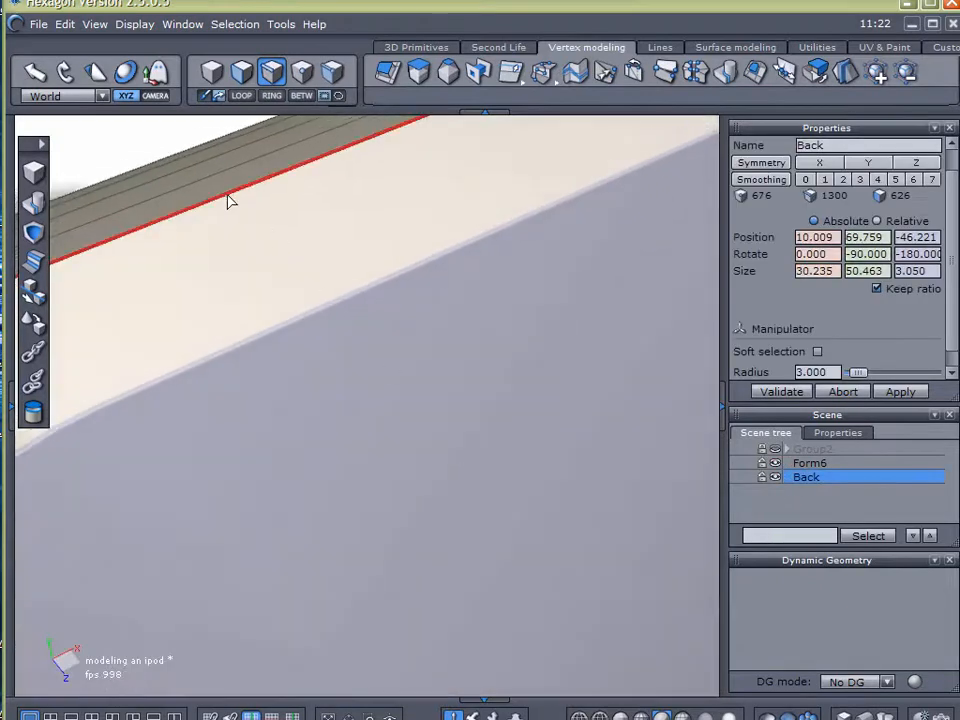
scroll(345, 345, "down", 5)
scroll(420, 396, "up", 2)
right_click_drag(375, 441, 388, 251)
scroll(408, 260, "up", 2)
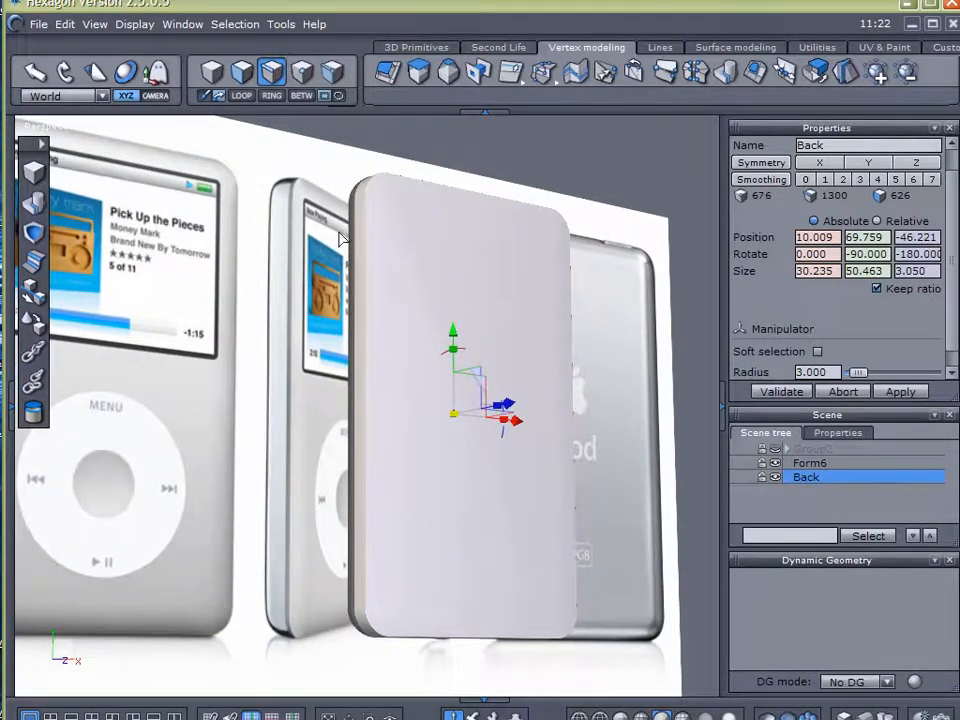
Save the model and lock the Back shell against selection
left_click(42, 27)
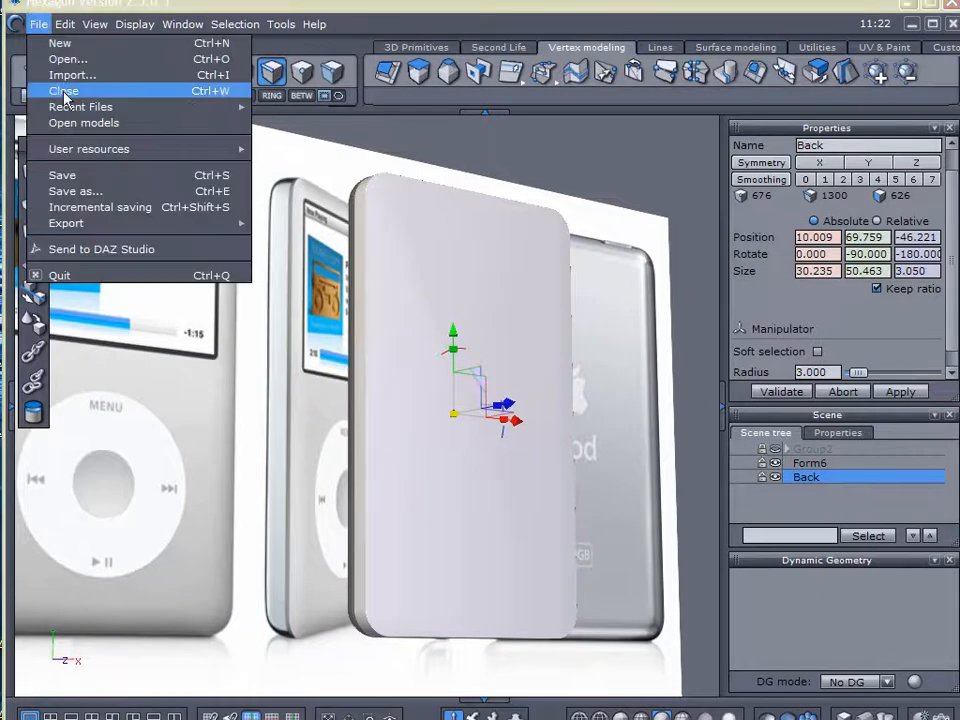
left_click(92, 178)
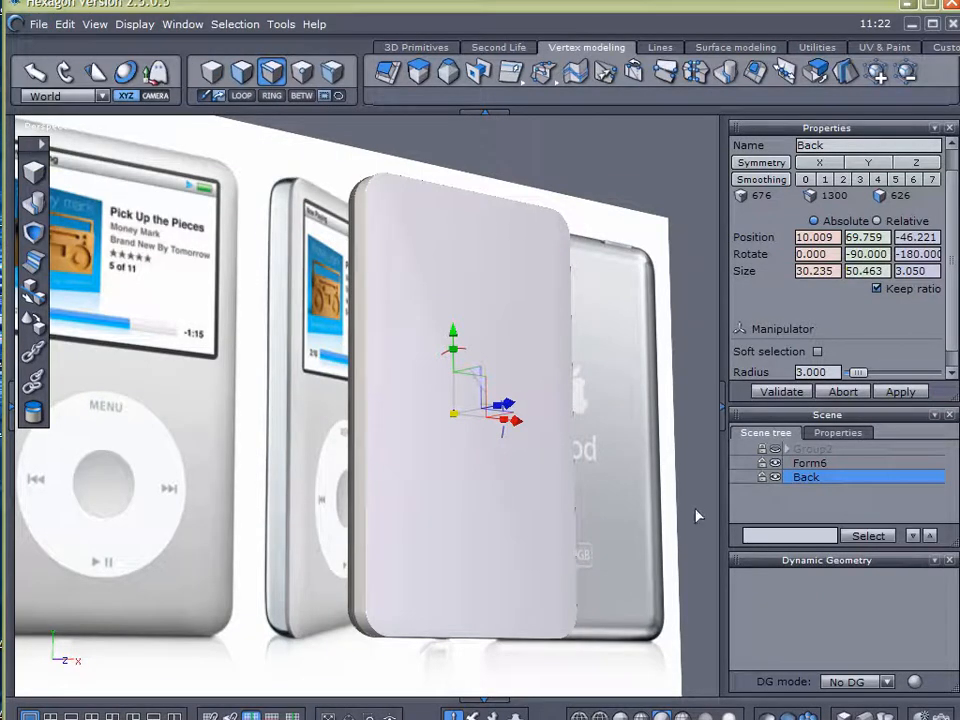
left_click(762, 476)
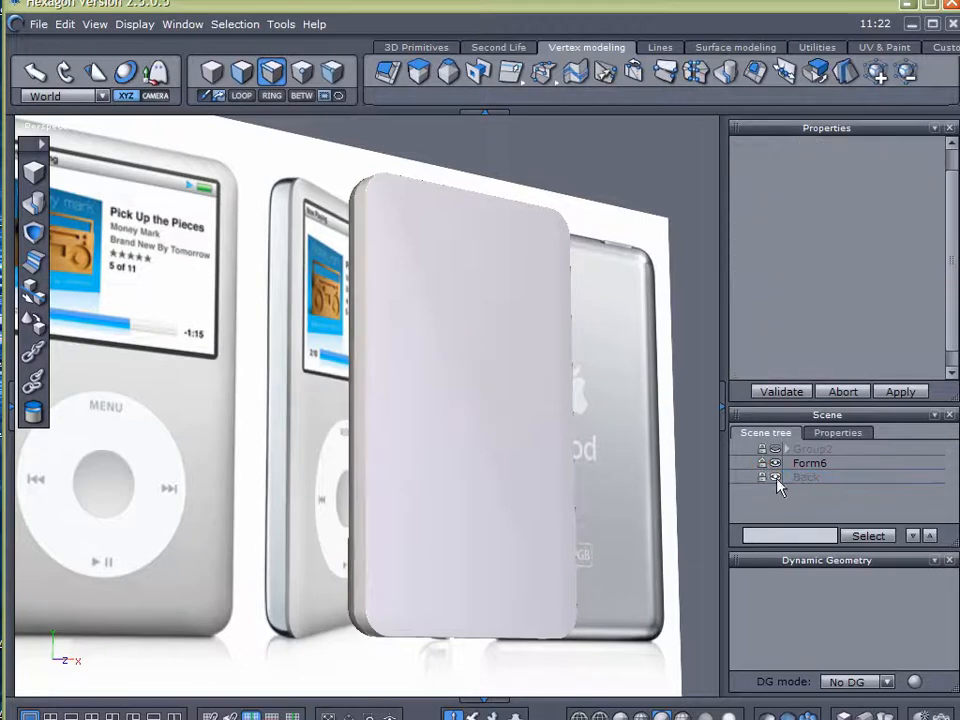
Create a cube about 7.692 on each side in front of the reference picture, beside the iPod body
left_click(788, 463)
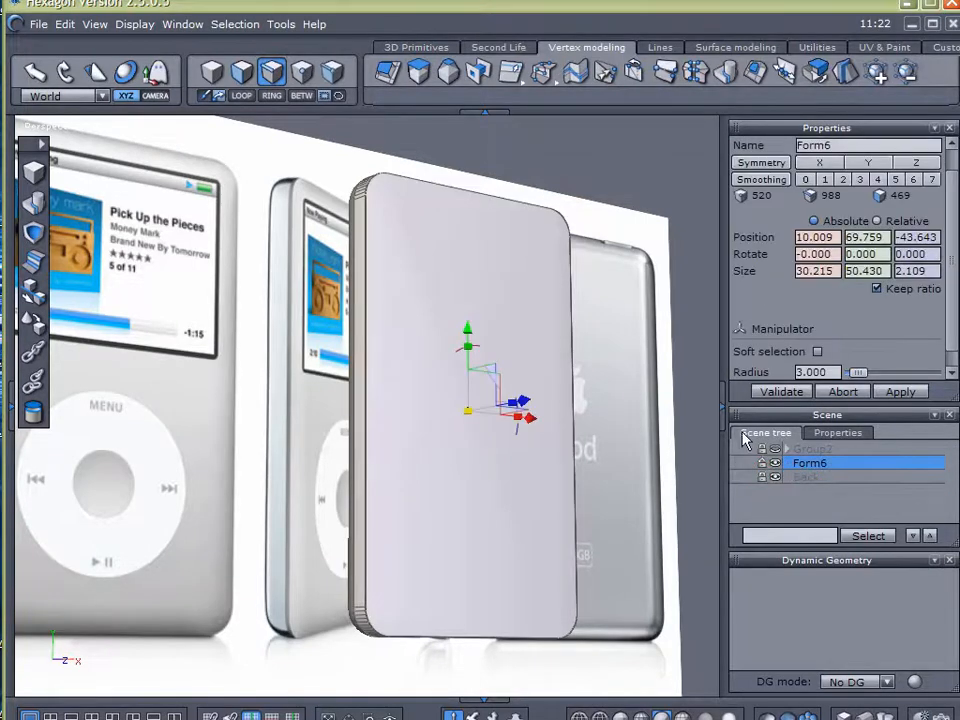
middle_click_drag(506, 465, 424, 630)
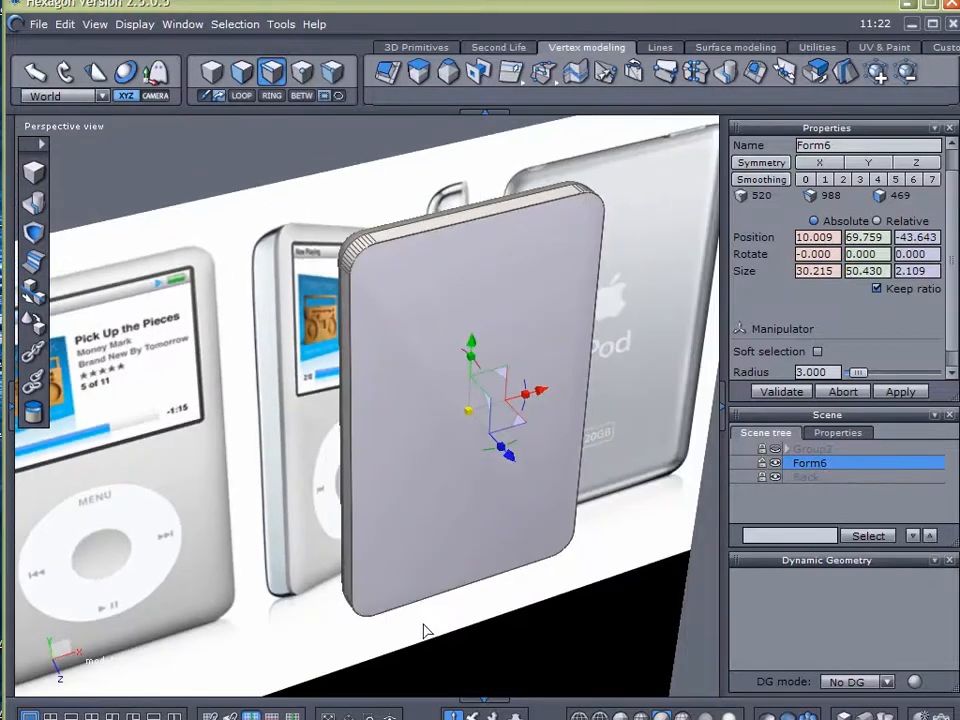
middle_click_drag(199, 338, 275, 275)
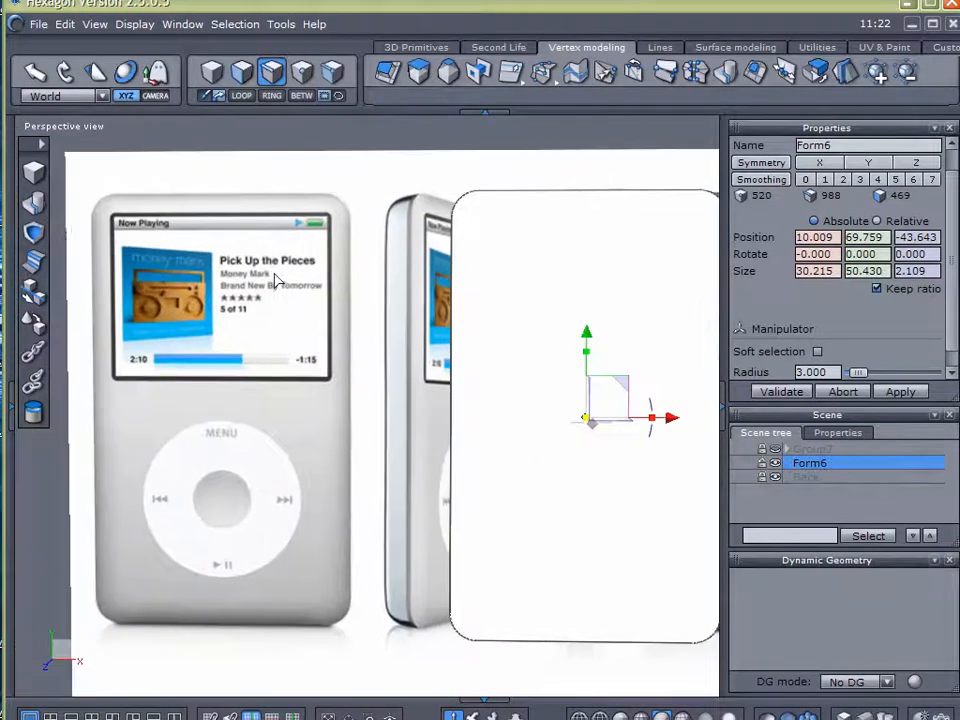
middle_click_drag(197, 236, 368, 384)
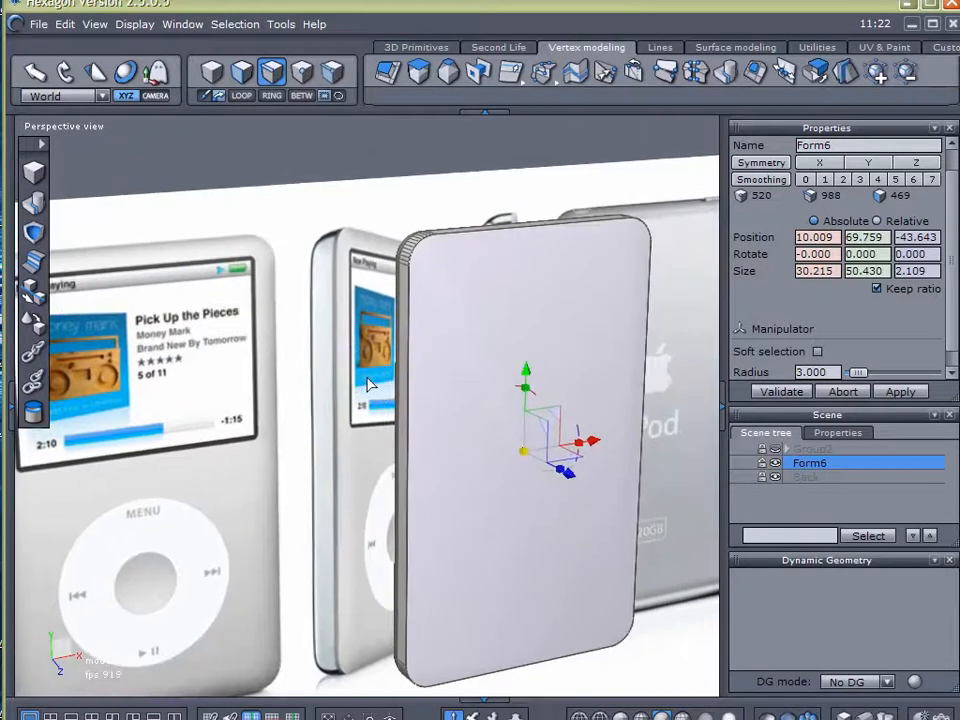
left_click(35, 182)
left_click(306, 250)
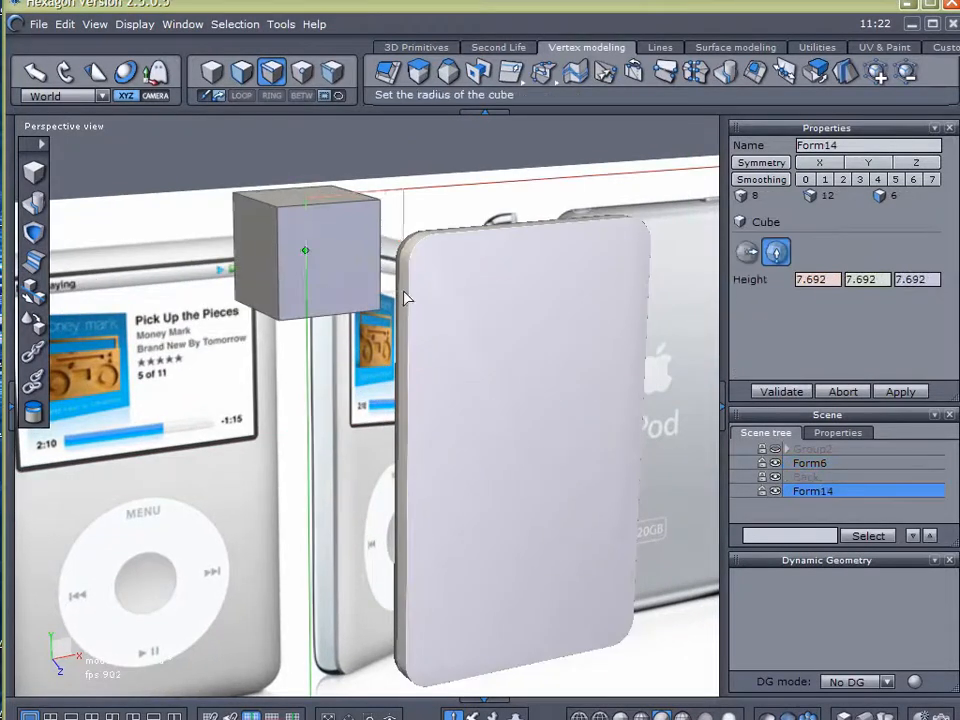
left_click(405, 289)
Lay the cube's front facet onto Form6's front face with the Lay on tool
left_click(33, 326)
left_click(287, 299)
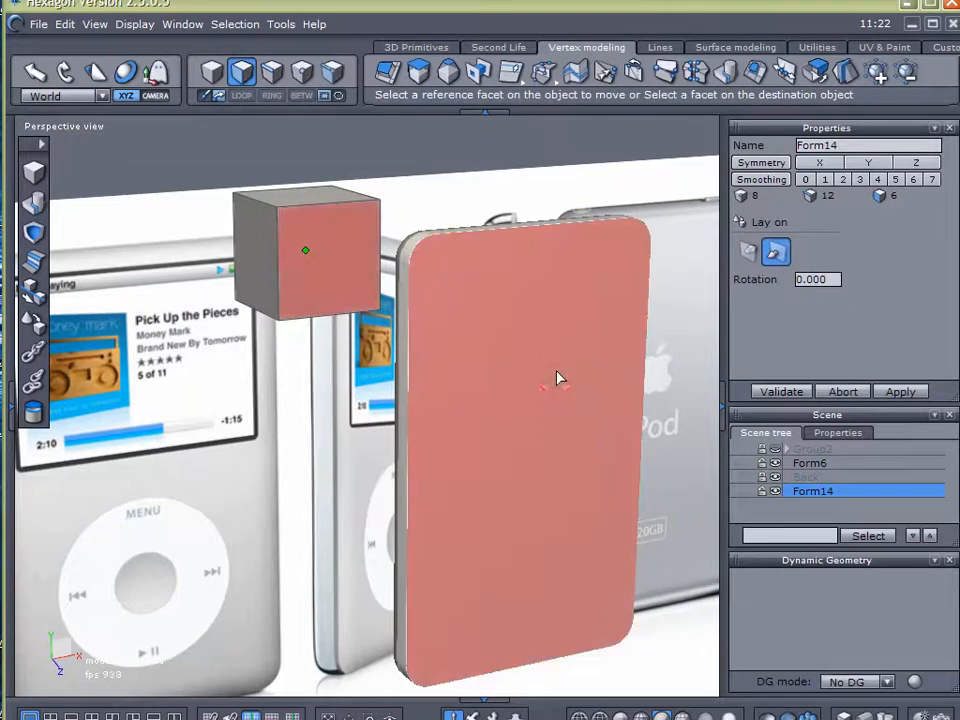
left_click(560, 380)
left_click(780, 393)
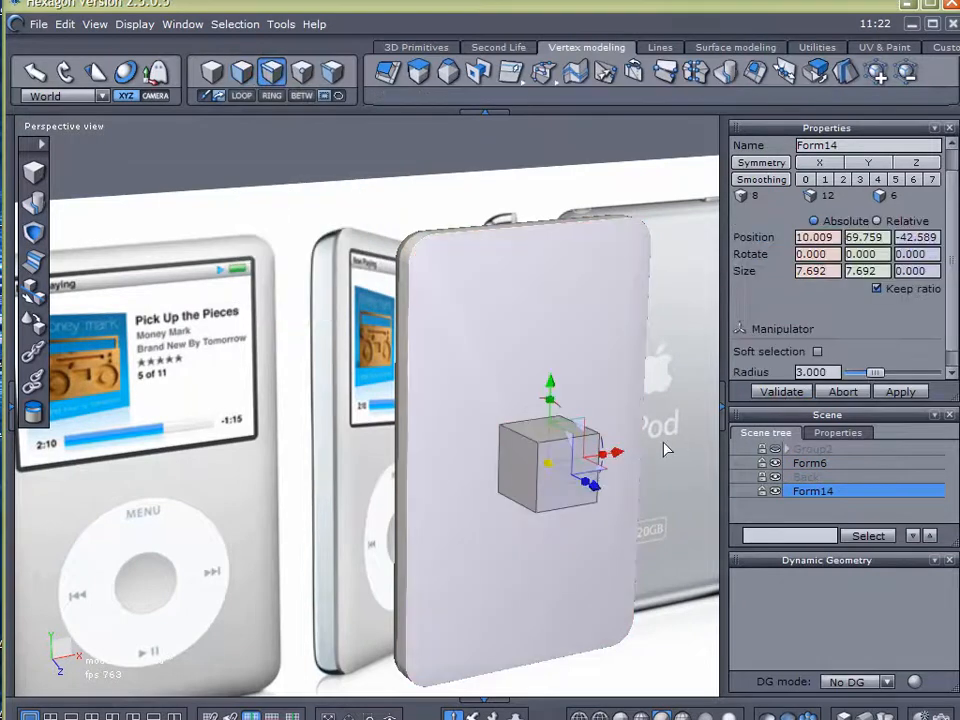
Move the cube over the reference iPod's display and set it back near the picture, at about X -32.050, Y 84.696, Z -53.034
right_click_drag(353, 555, 208, 516)
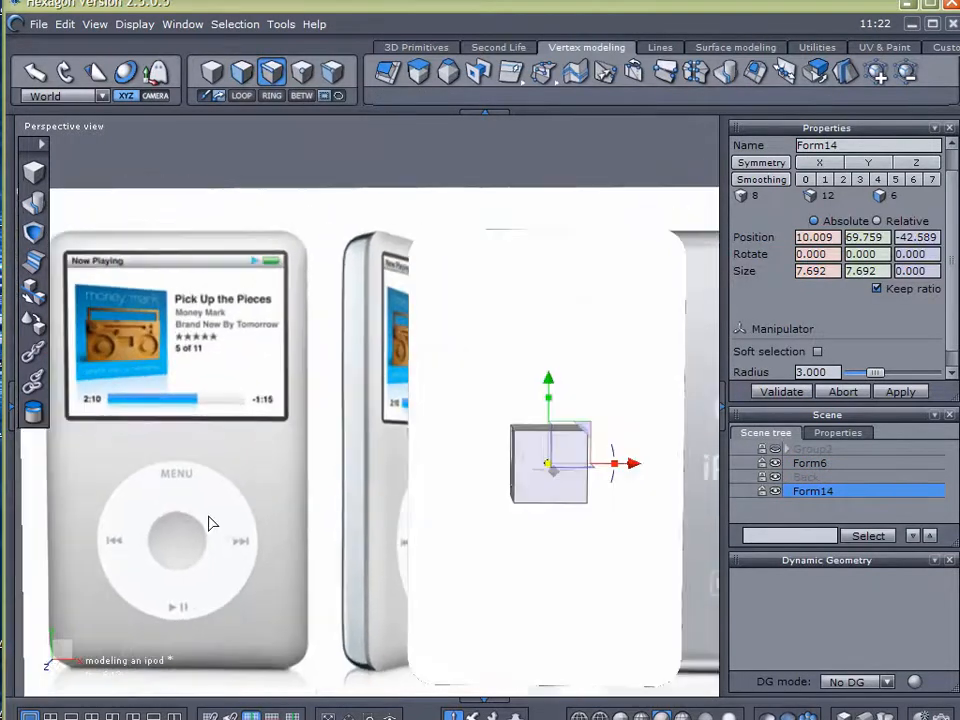
middle_click_drag(208, 516, 536, 525)
left_click_drag(681, 439, 276, 330)
right_click_drag(276, 330, 347, 389)
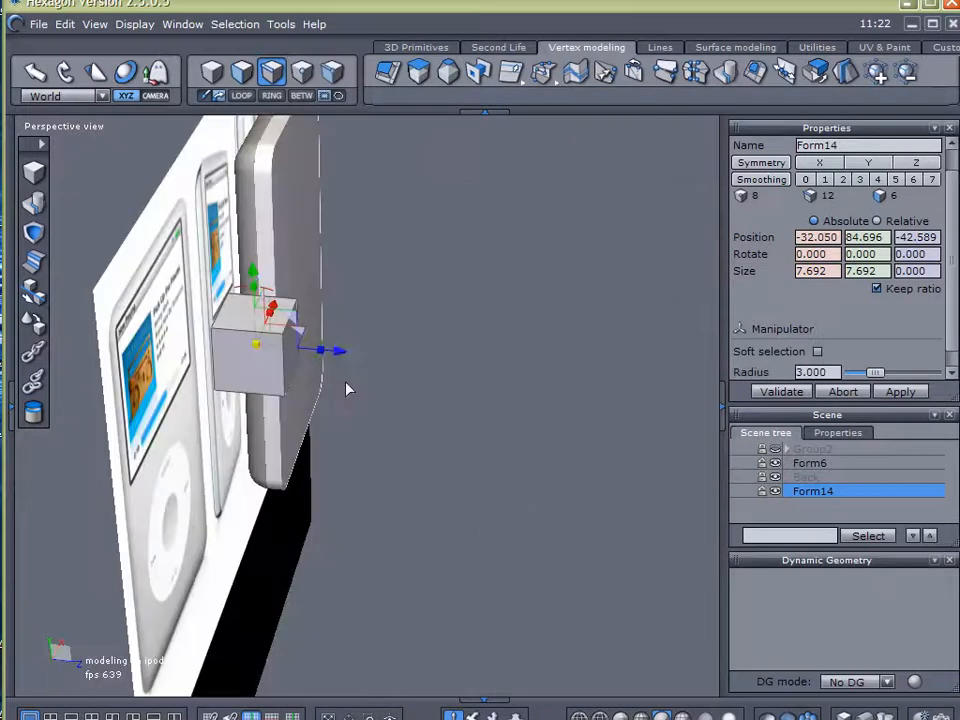
left_click_drag(339, 355, 244, 354)
right_click_drag(401, 388, 50, 400)
middle_click_drag(50, 400, 304, 438)
Stretch the cube horizontally to about 26.013 and centre it at X -31.922 to match the reference display's width
scroll(355, 355, "up", 3)
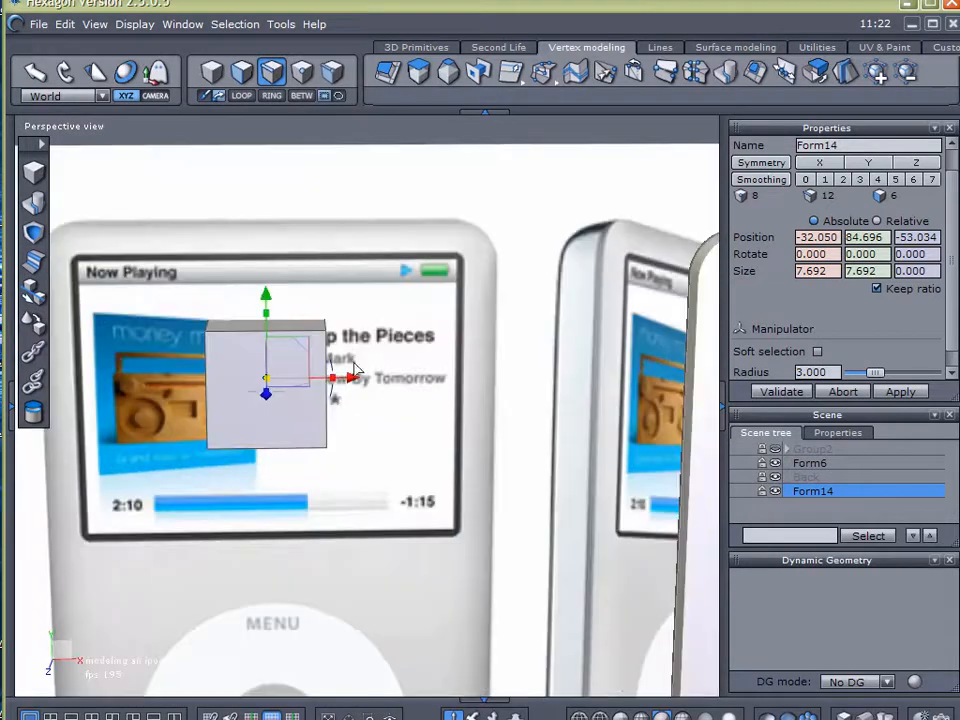
left_click_drag(338, 388, 476, 392)
right_click_drag(476, 392, 380, 550)
left_click_drag(347, 369, 340, 374)
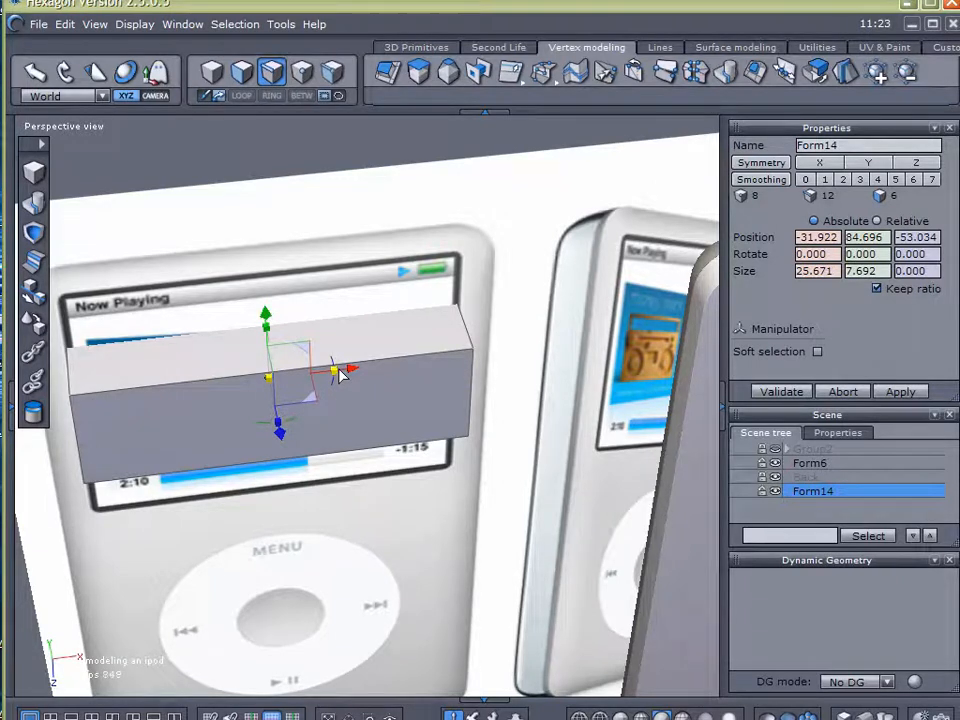
left_click_drag(339, 369, 340, 371)
Lower the widened block to about Y 77.159, aligning it with the lower edge of the reference display
right_click_drag(302, 503, 258, 357)
left_click_drag(267, 302, 266, 410)
right_click_drag(214, 440, 210, 384)
mouse_move(268, 425)
left_mouse_down()
mouse_move(270, 398)
mouse_move(268, 422)
left_mouse_up()
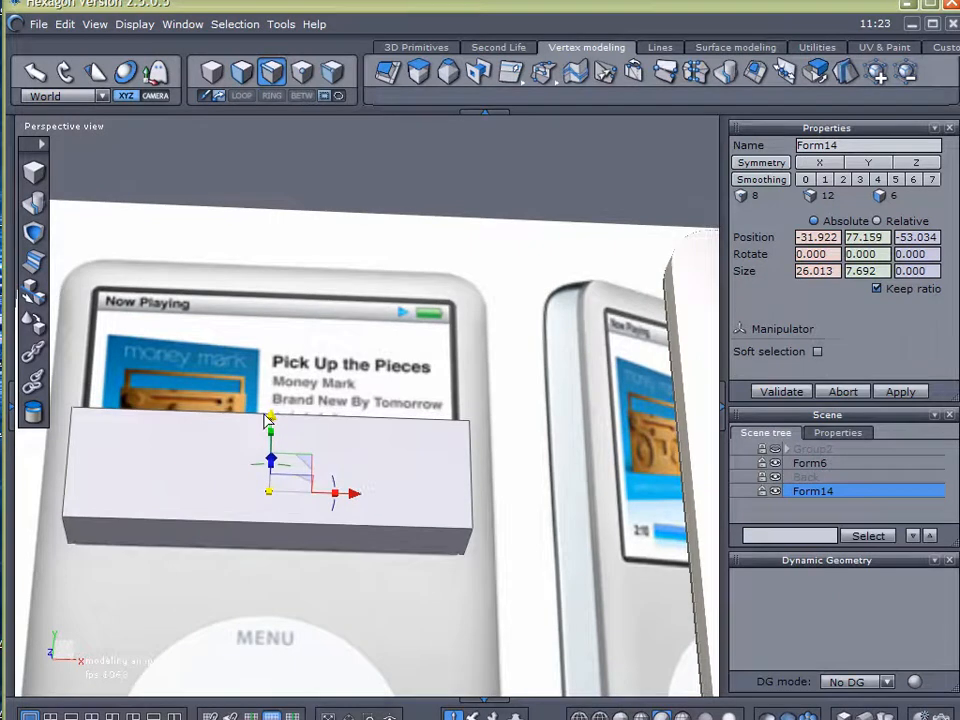
right_click_drag(214, 326, 270, 512)
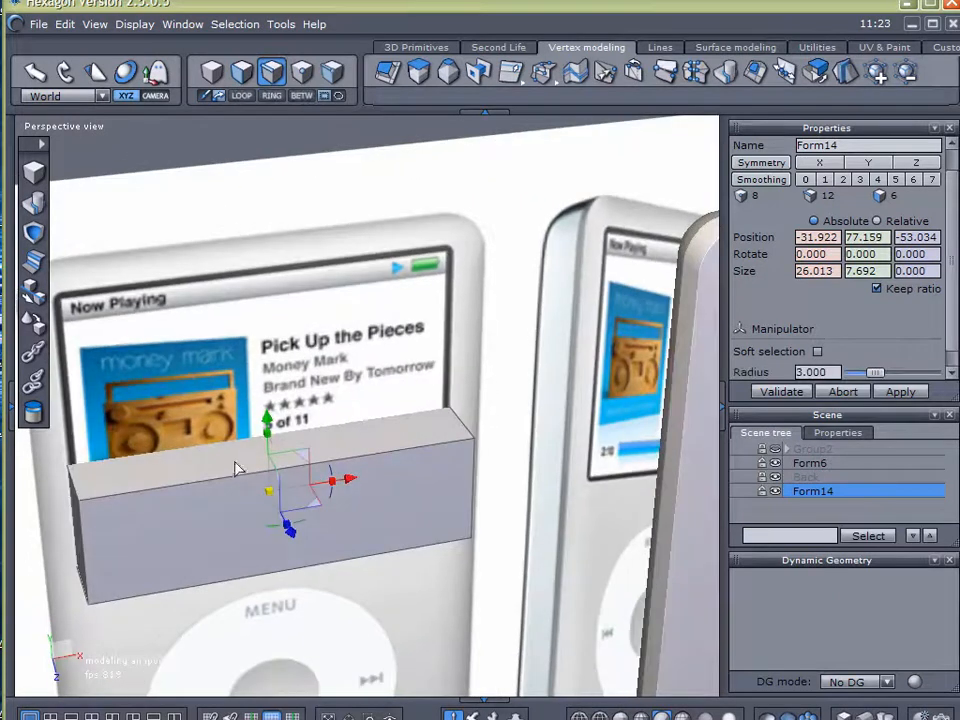
Raise the block's top face to about Y 92.834 so the block covers the reference display's full height
left_click(240, 74)
left_click(214, 461)
left_click_drag(272, 371, 231, 193)
middle_click_drag(391, 393, 481, 386)
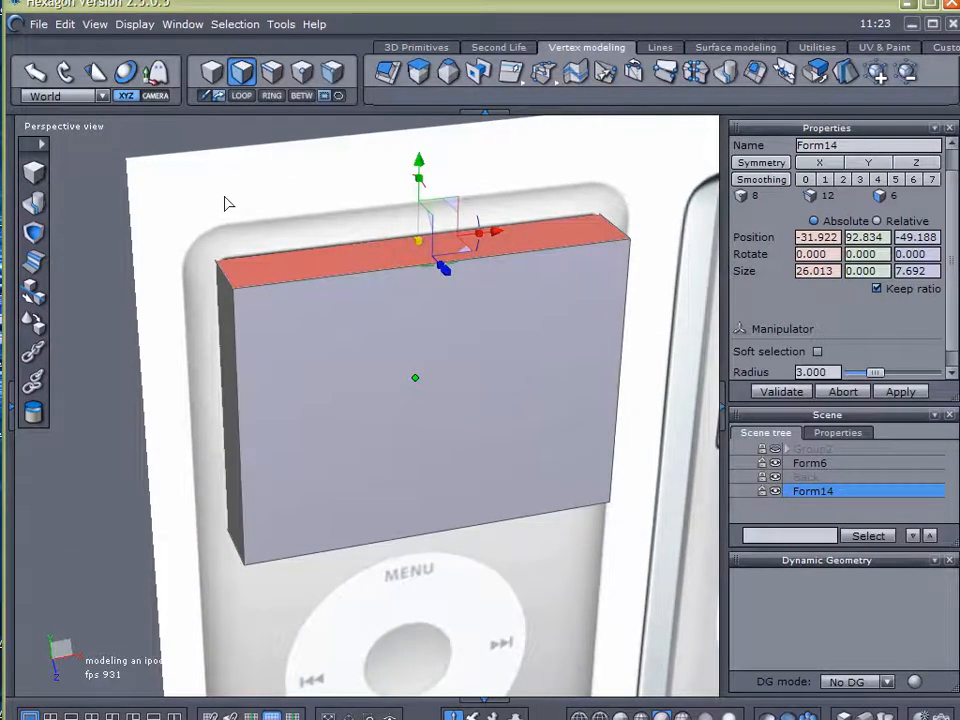
left_click(77, 221)
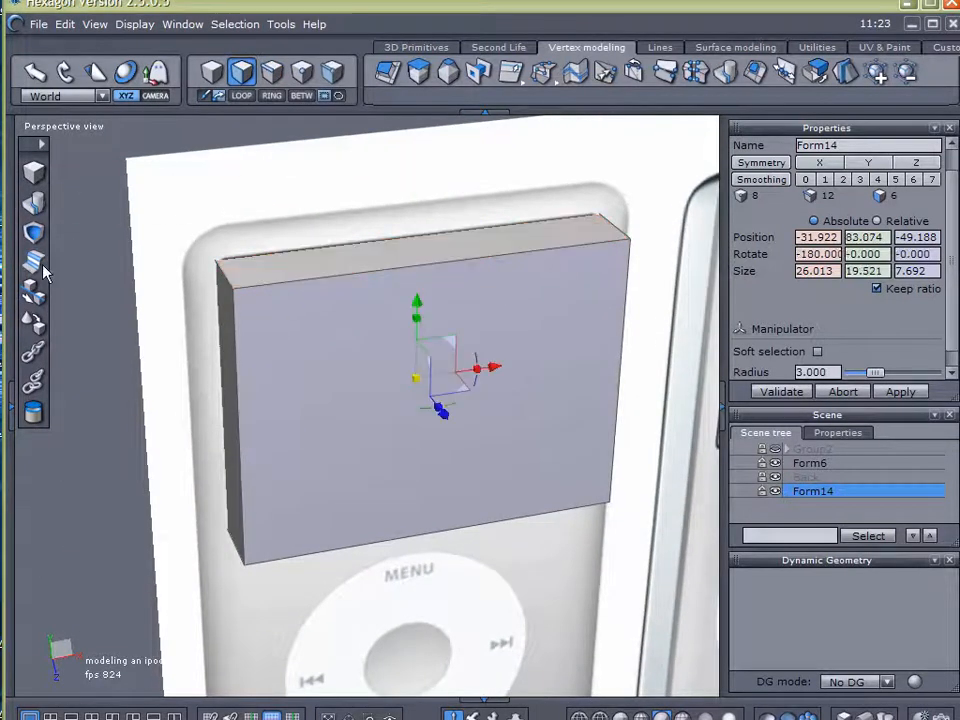
Select the four corner edges running front to back along the display block's depth
left_click(272, 71)
left_click_drag(141, 205, 295, 386)
left_click(221, 270)
left_click(614, 228, "shift")
left_click(236, 548, "shift")
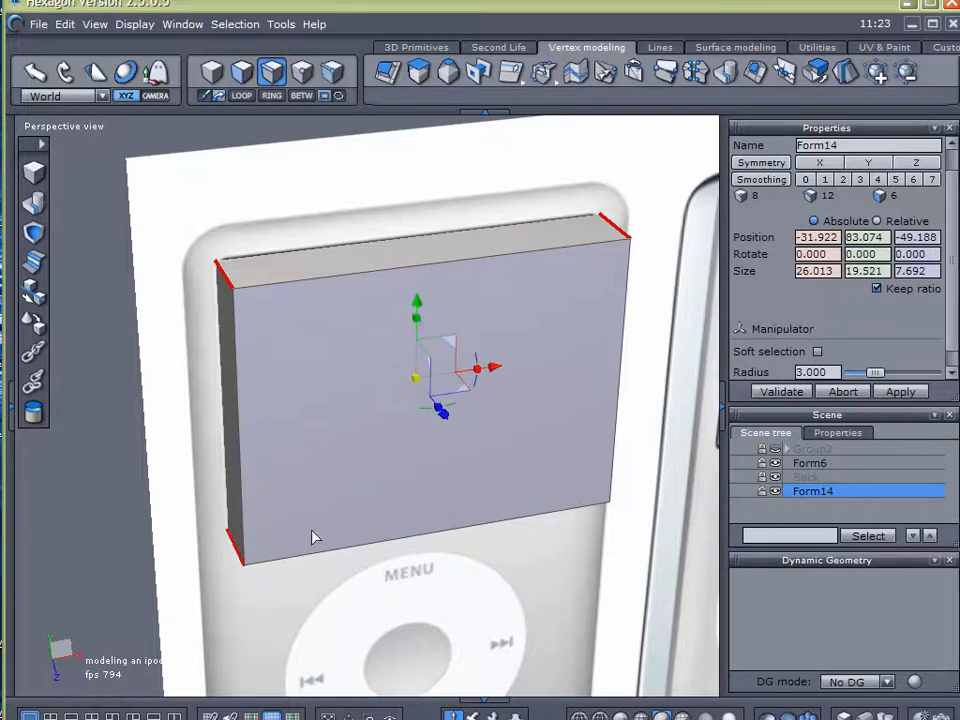
mouse_move(471, 492)
right_mouse_down()
mouse_move(228, 421)
mouse_move(371, 467)
mouse_move(478, 484)
right_mouse_up()
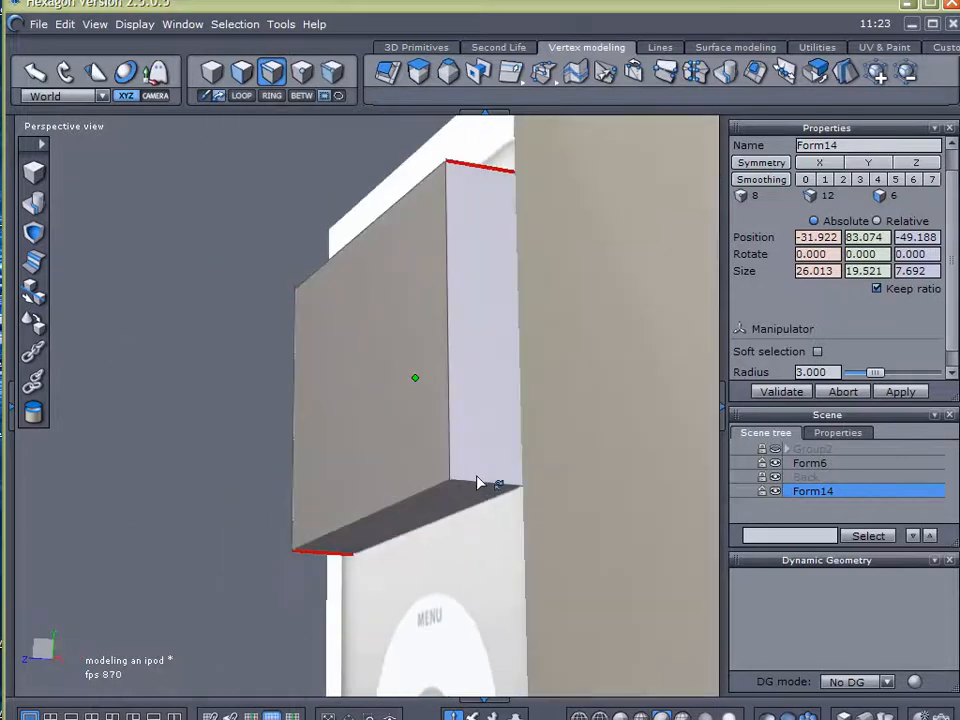
right_click_drag(60, 338, 335, 426)
scroll(204, 251, "up", 5)
right_click_drag(190, 314, 200, 265)
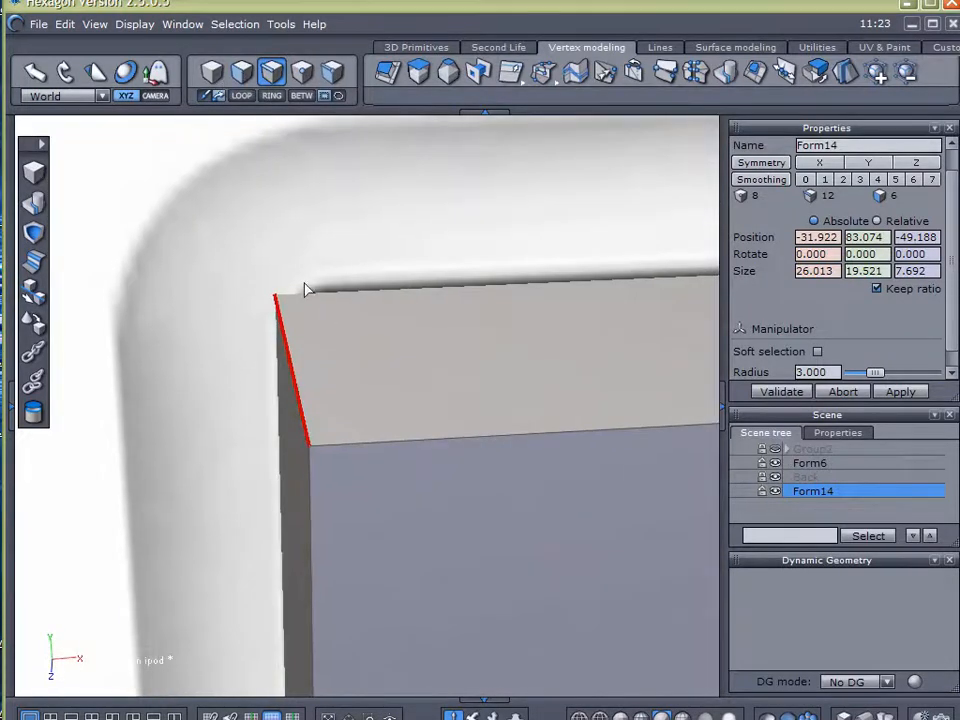
Chamfer the selected corner edges of the display block to match the rounded corners of the reference display
left_click(40, 259)
left_click(411, 311)
middle_click_drag(411, 311, 392, 266)
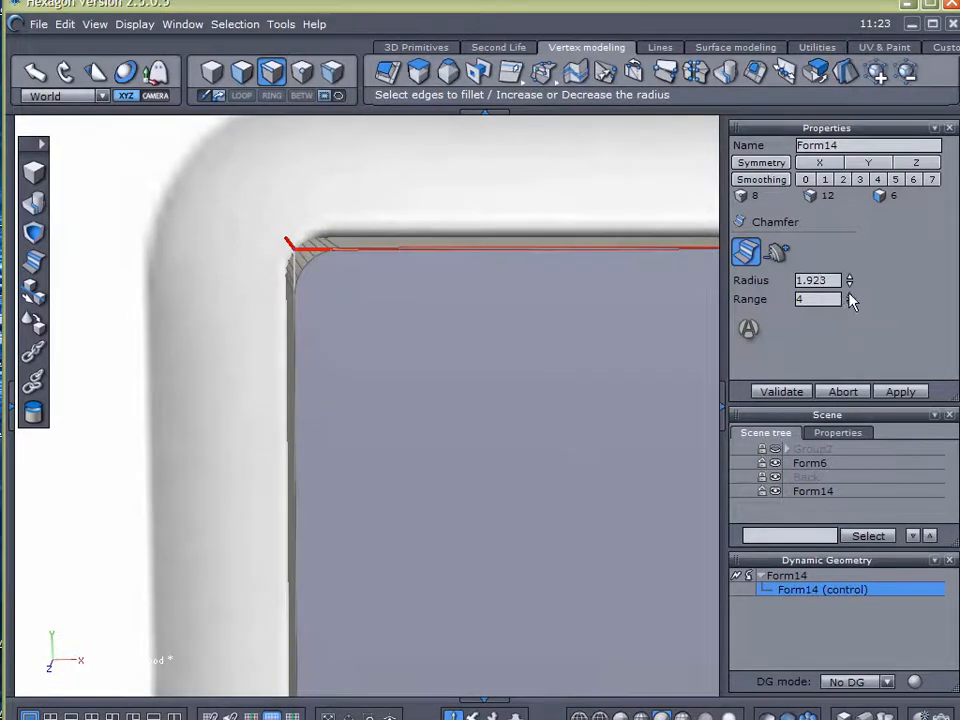
left_click(781, 391)
middle_click_drag(582, 394, 382, 339)
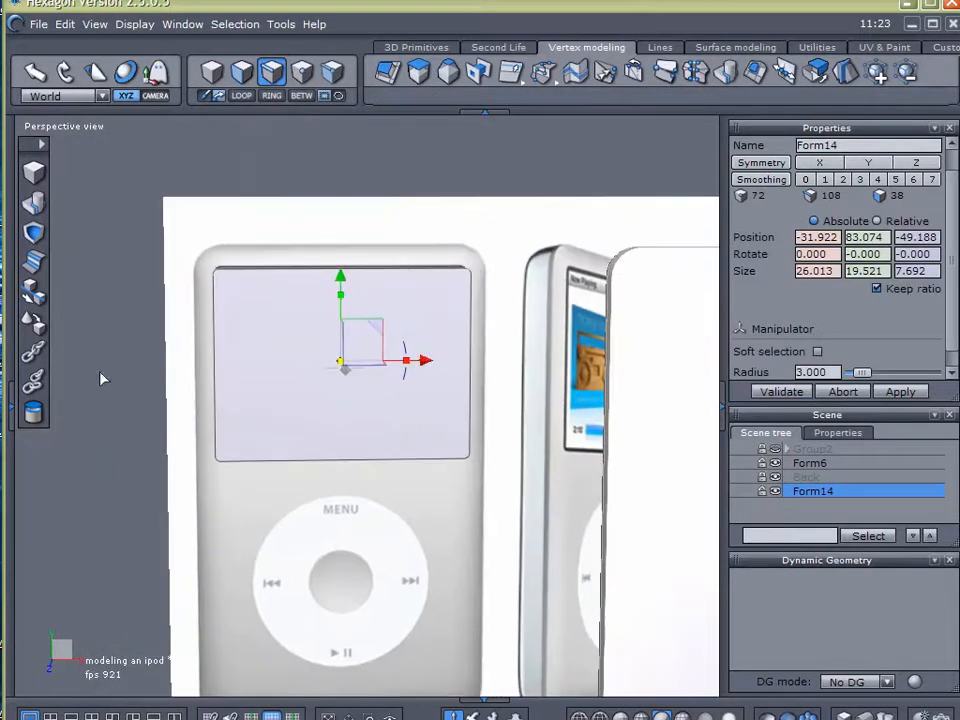
Lay the rounded display block's front facet onto Form6's front face
left_click(36, 329)
left_click(345, 405)
middle_click_drag(501, 443, 314, 447)
left_click(591, 463)
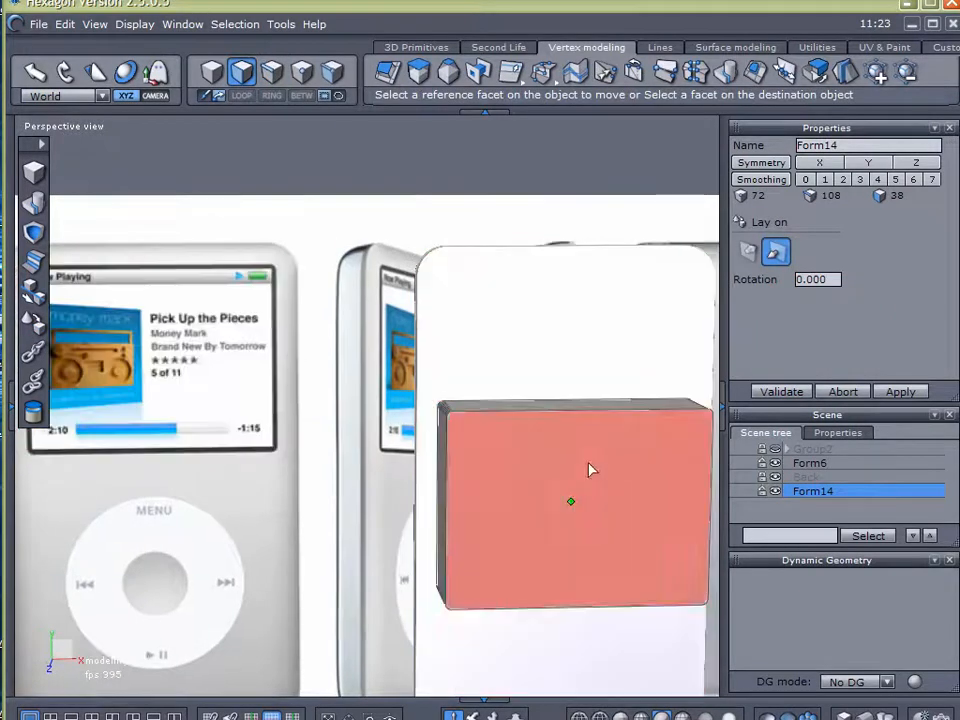
left_click(777, 391)
Raise the display block on Form6's front to about Y 82.925, near the body's upper end
middle_click_drag(471, 482, 265, 490)
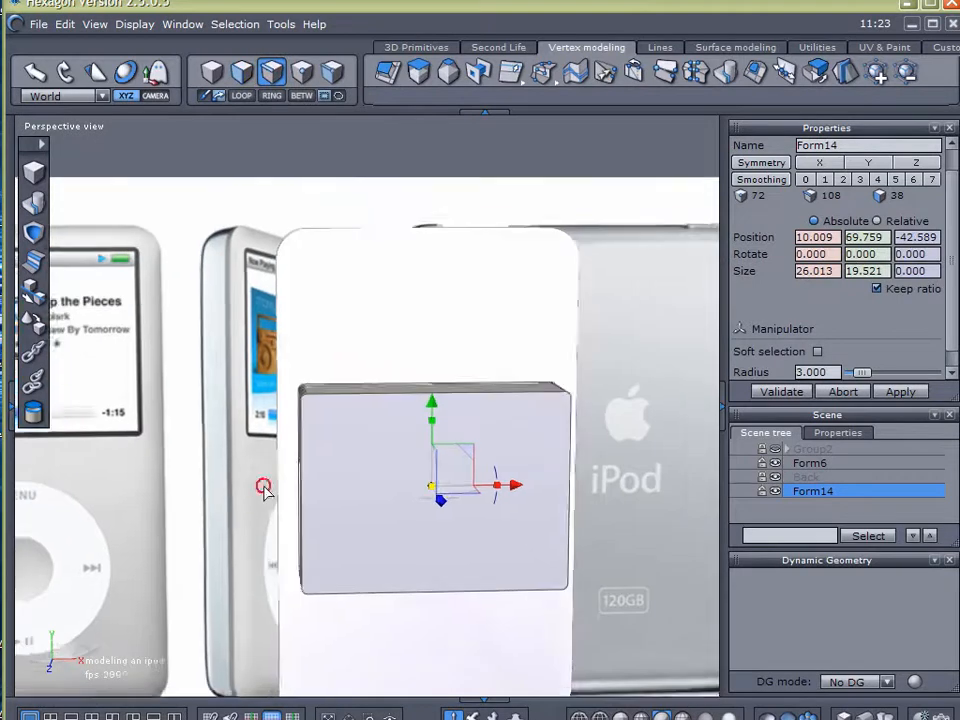
right_click_drag(264, 487, 351, 437)
right_click_drag(391, 381, 343, 437)
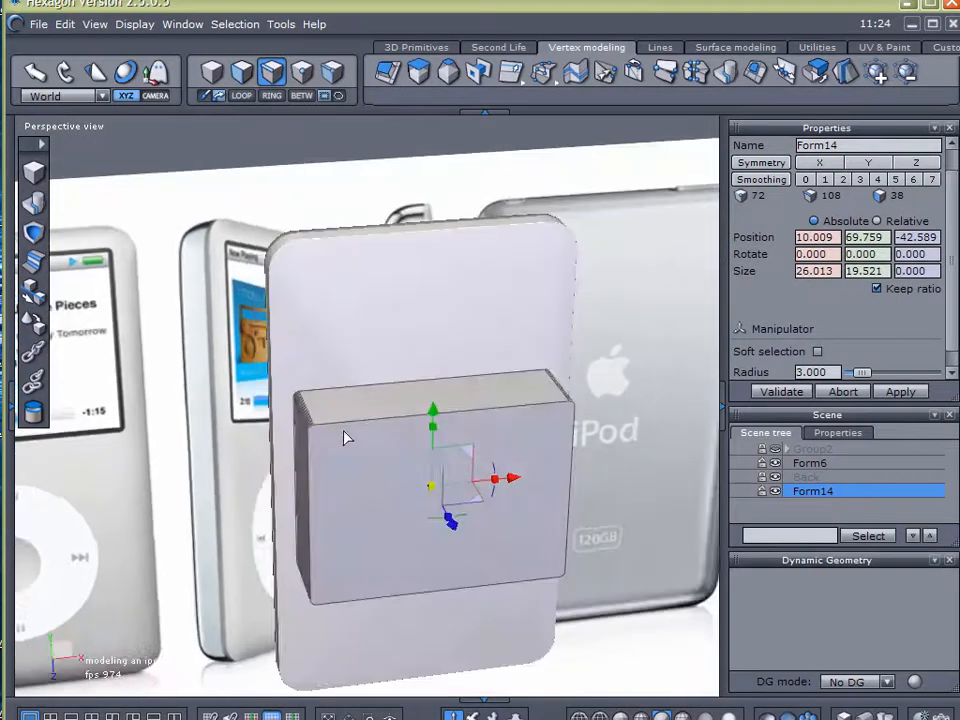
left_click_drag(432, 415, 409, 291)
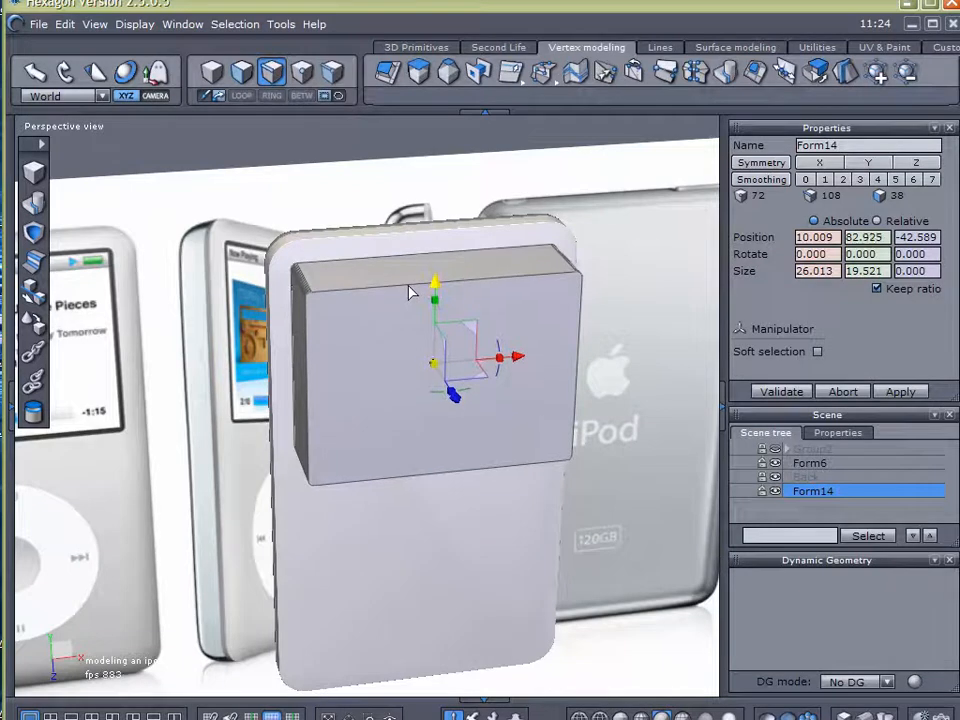
Pull the display block forward away from Form6's front face to about Z -38.391
scroll(356, 272, "up", 5)
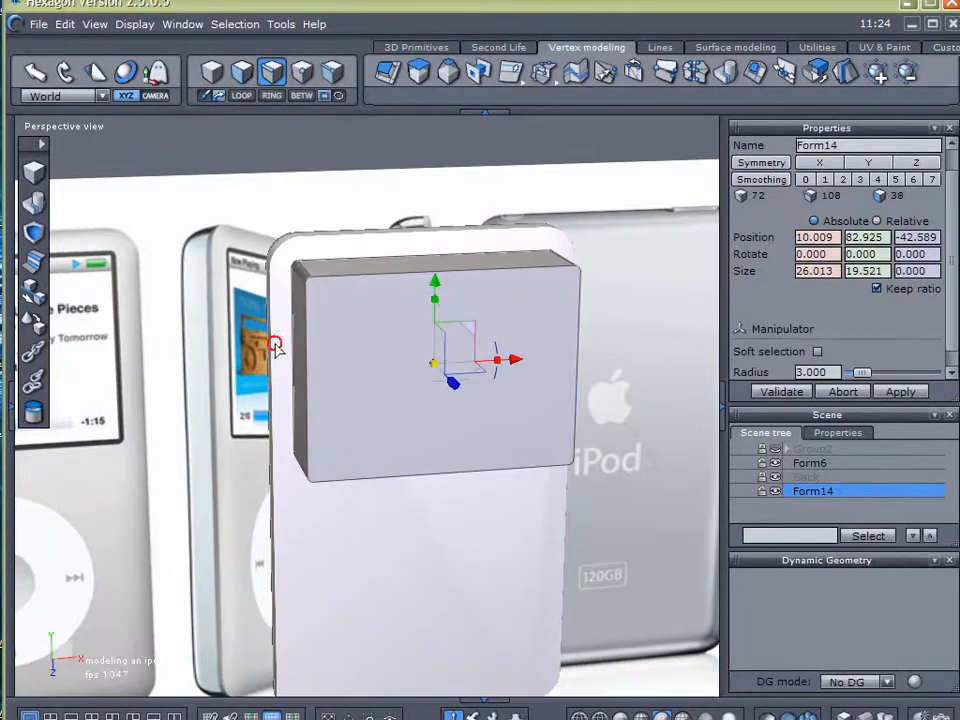
scroll(356, 274, "down", 5)
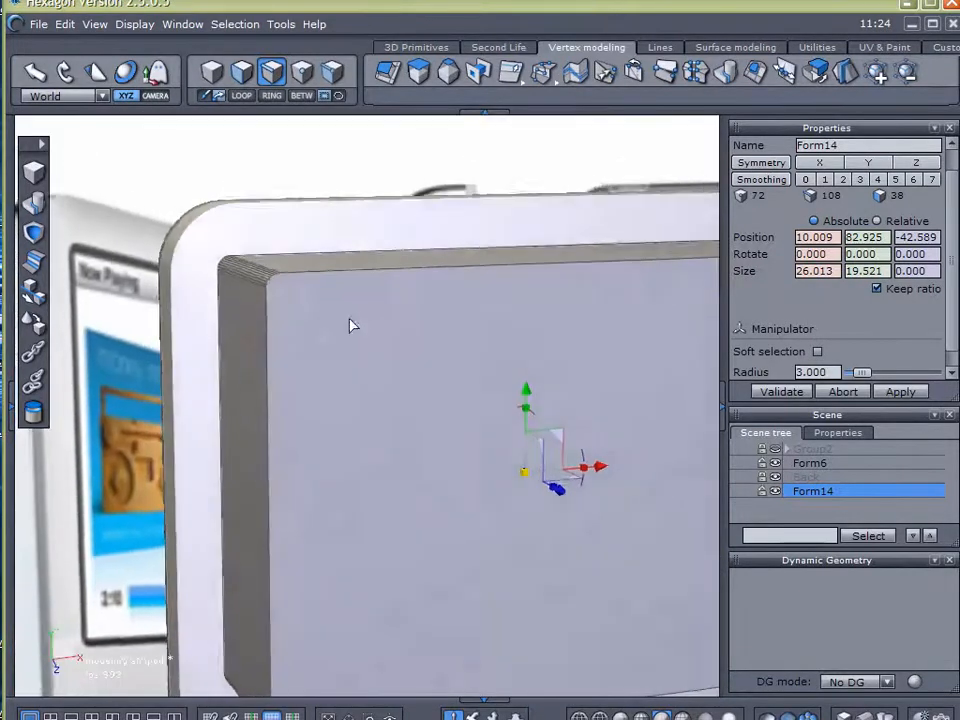
right_click_drag(334, 318, 598, 487)
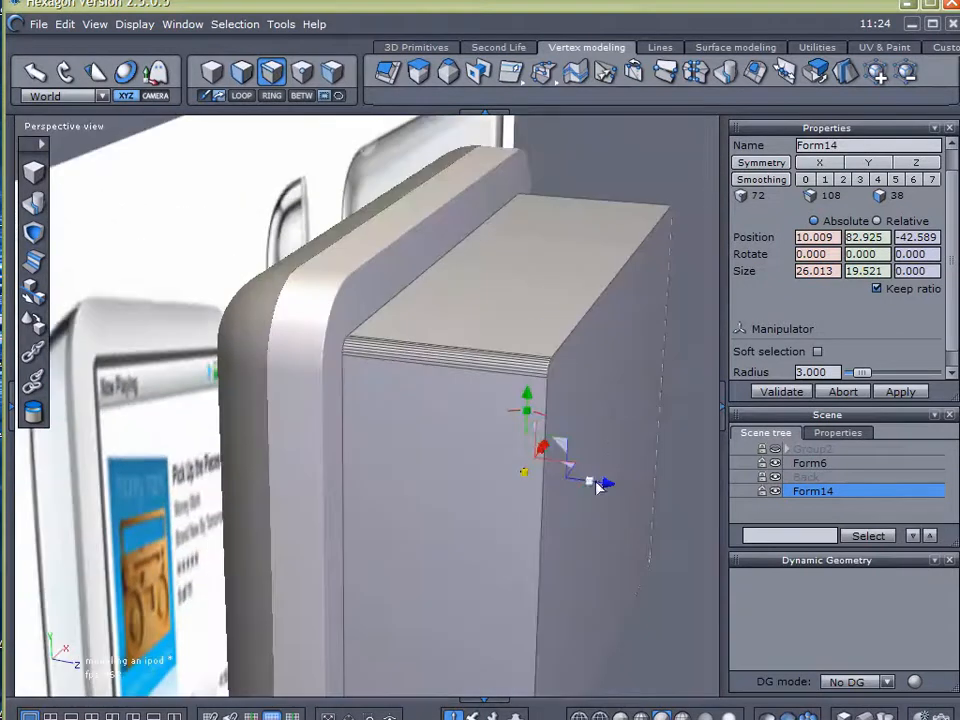
left_click_drag(607, 487, 660, 492)
Thin the display block to about 0.483 by moving its back face forward, and bring the plate back towards Form6, at about Z -40.725
scroll(354, 476, "up", 3)
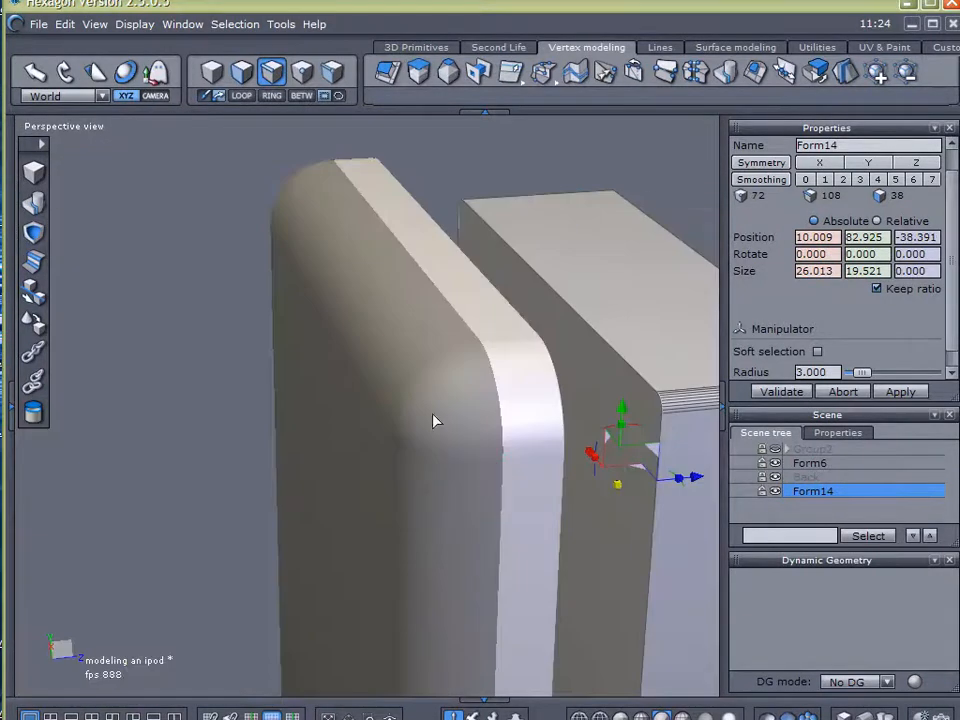
left_click(241, 76)
left_click(597, 383)
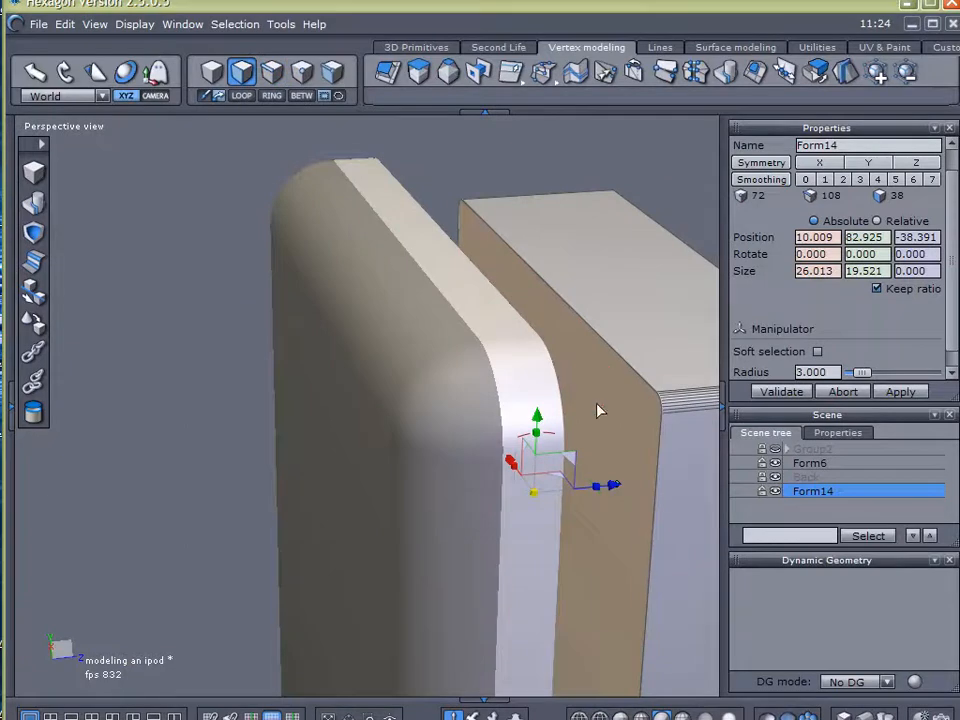
right_click_drag(607, 484, 595, 523)
left_click_drag(595, 523, 787, 532)
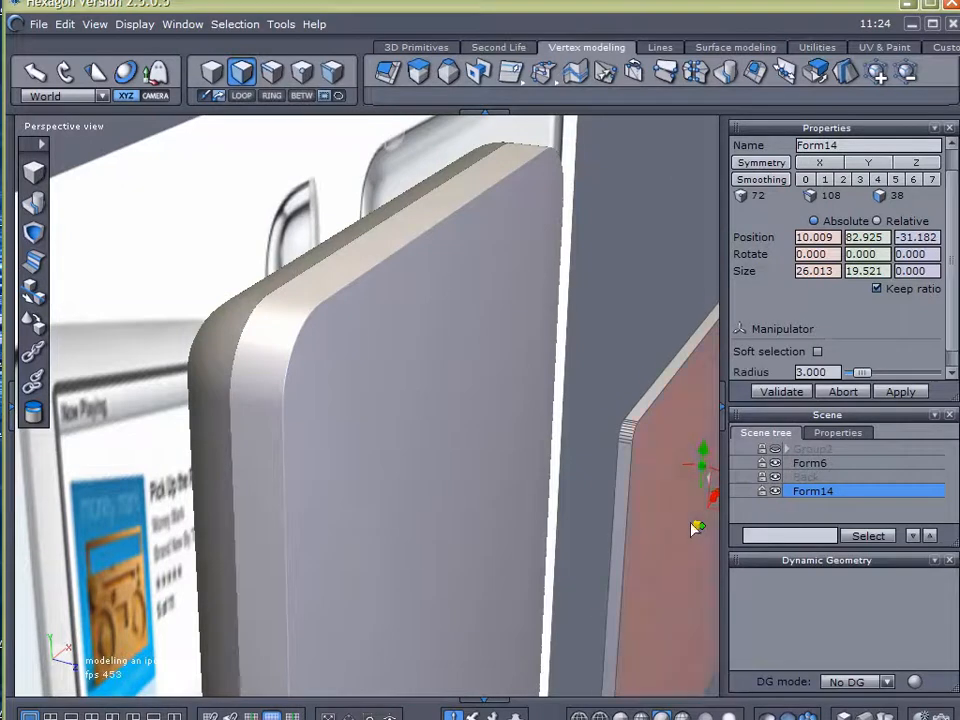
left_click(604, 328)
right_click_drag(568, 390, 506, 357)
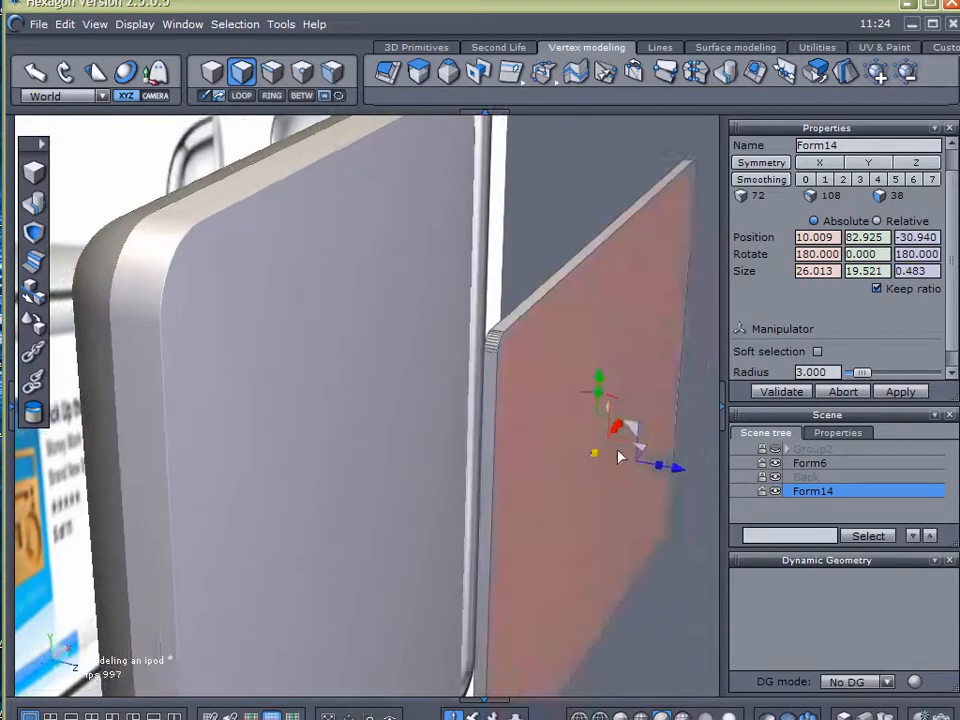
left_click_drag(684, 478, 460, 427)
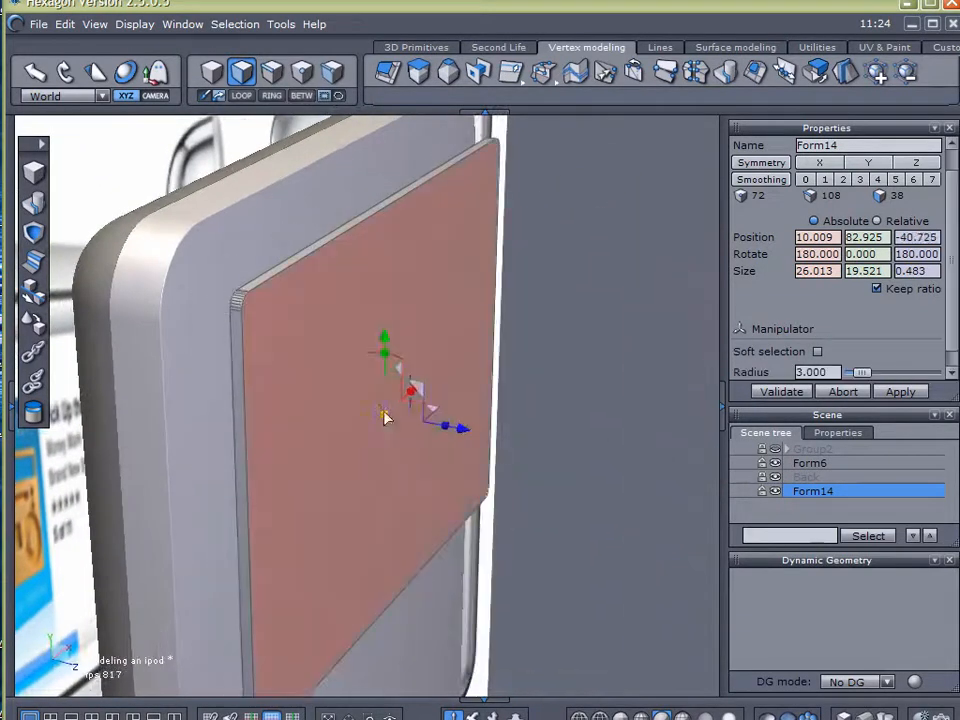
Reduce the display plate's thickness to about 0.183 and move it against Form6's front face, at about Z -42.368
scroll(303, 299, "up", 3)
right_click_drag(299, 356, 401, 361)
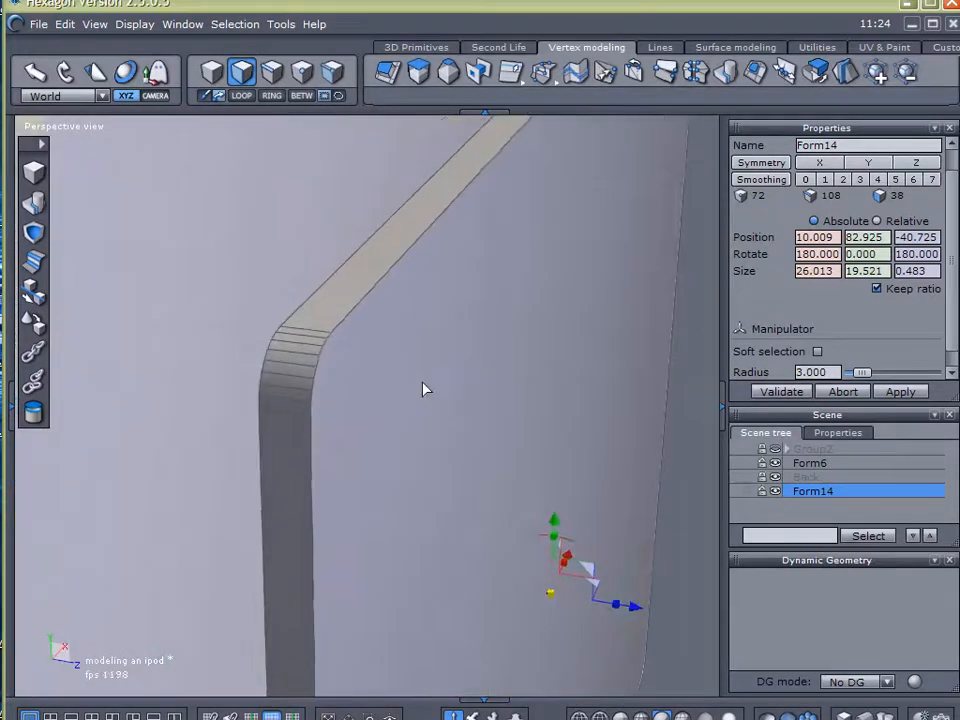
left_click_drag(619, 610, 578, 601)
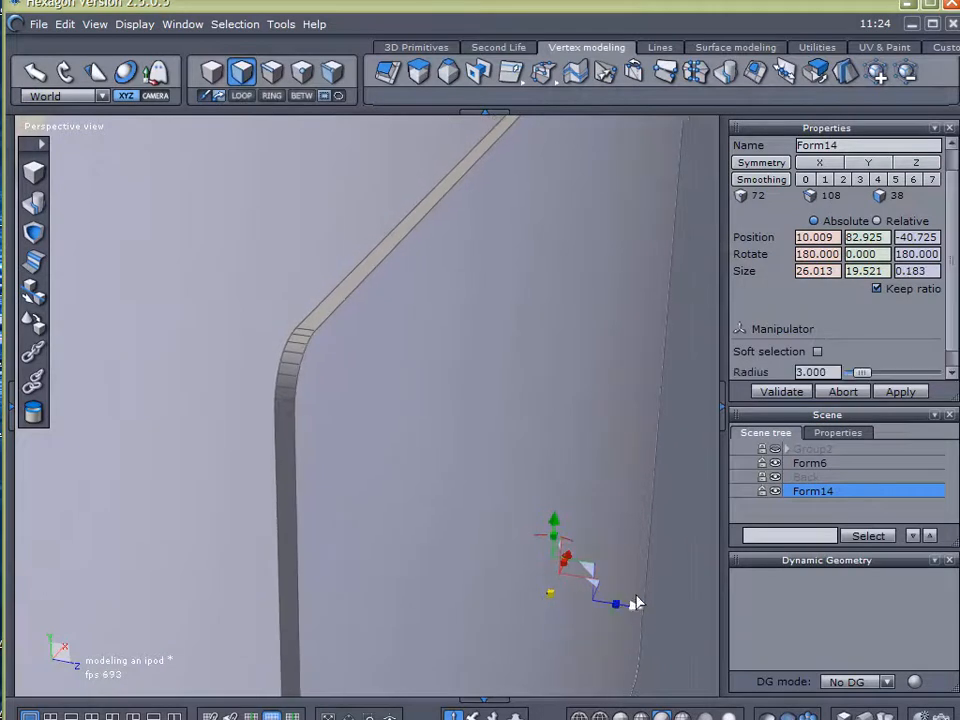
scroll(657, 582, "down", 5)
left_click_drag(682, 607, 636, 595)
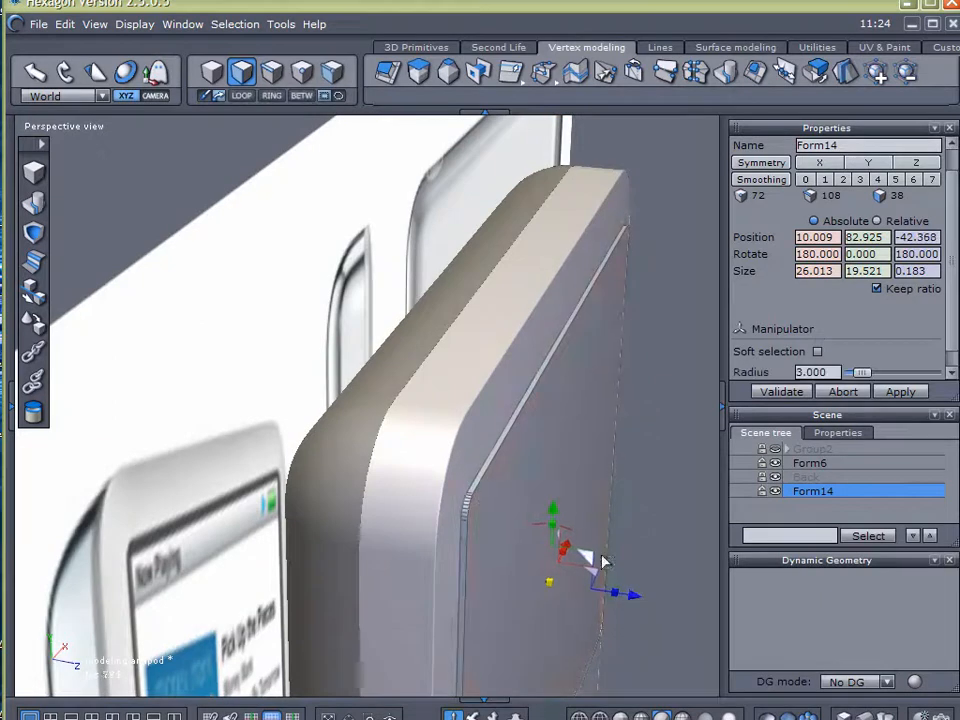
Chamfer the whole edge loop around the display plate's back face with a radius of 0.110 and a range of 4
scroll(553, 480, "up", 5)
left_click(271, 73)
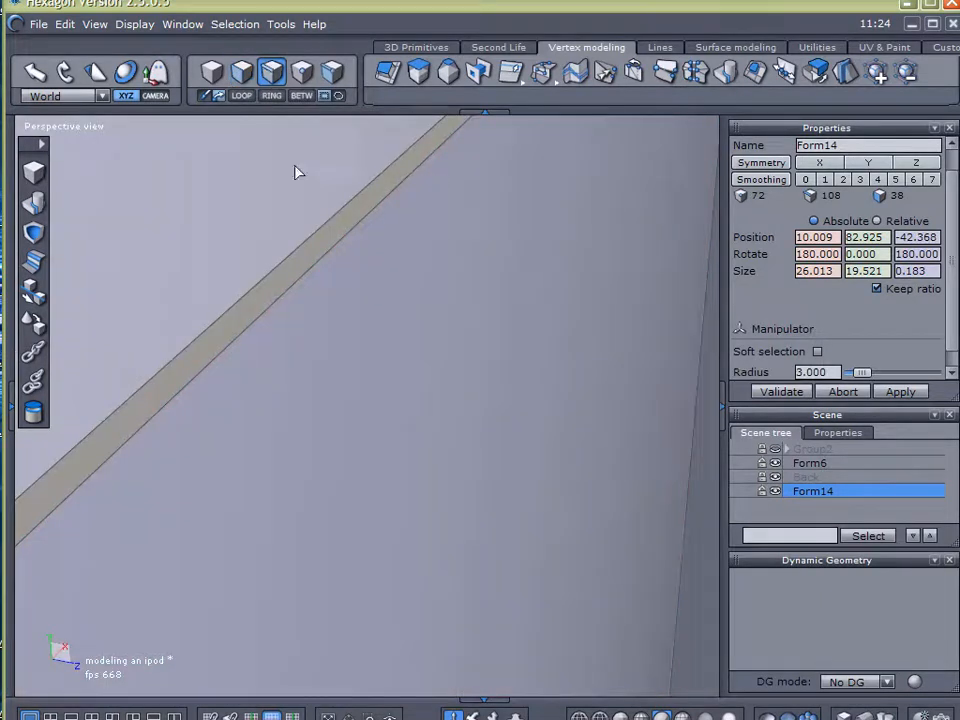
left_click(308, 234)
left_click(242, 95)
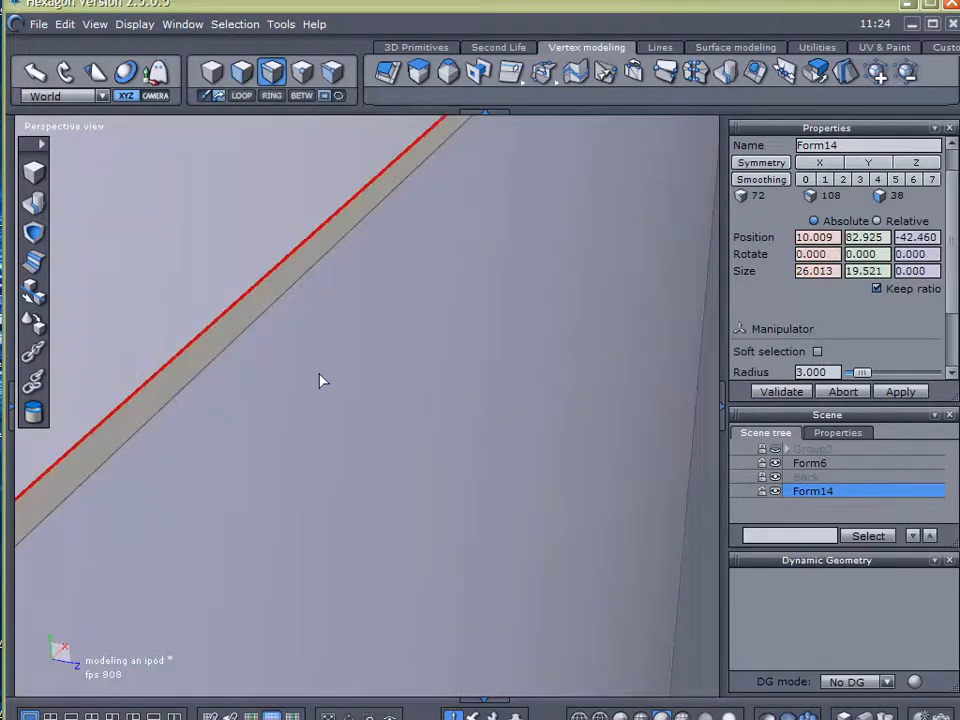
right_click_drag(335, 374, 364, 337)
left_click_drag(364, 337, 359, 364, "alt")
right_click_drag(359, 364, 324, 420, "alt")
left_click_drag(324, 420, 357, 396, "alt")
right_click_drag(357, 397, 345, 402)
left_click(31, 268)
right_click_drag(440, 350, 463, 353)
left_click(848, 280)
left_click(848, 280)
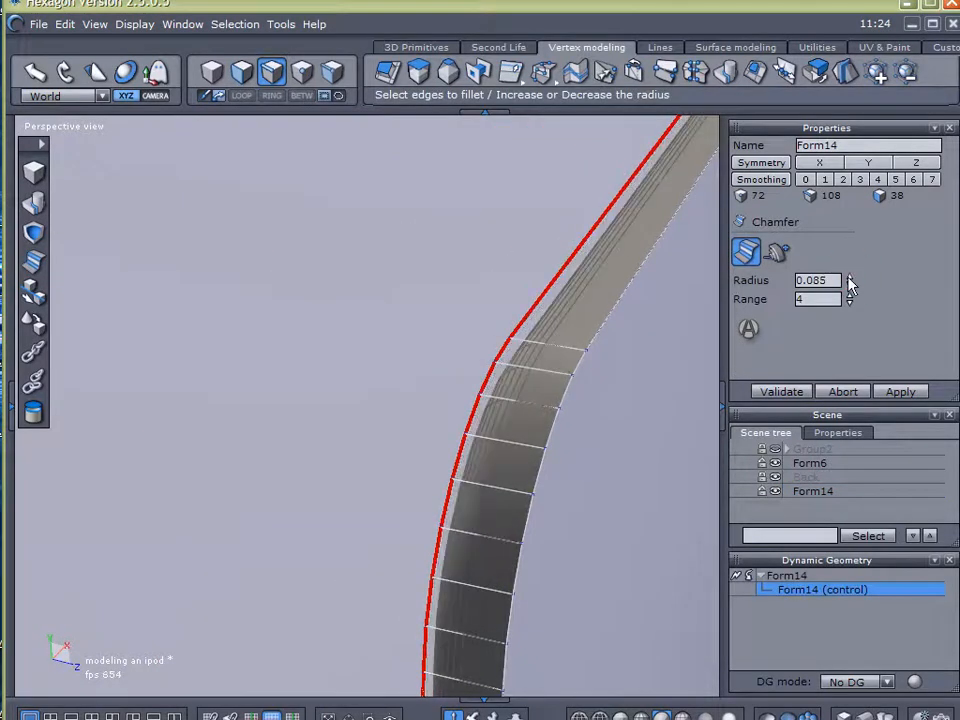
left_click(848, 280)
left_click(849, 283)
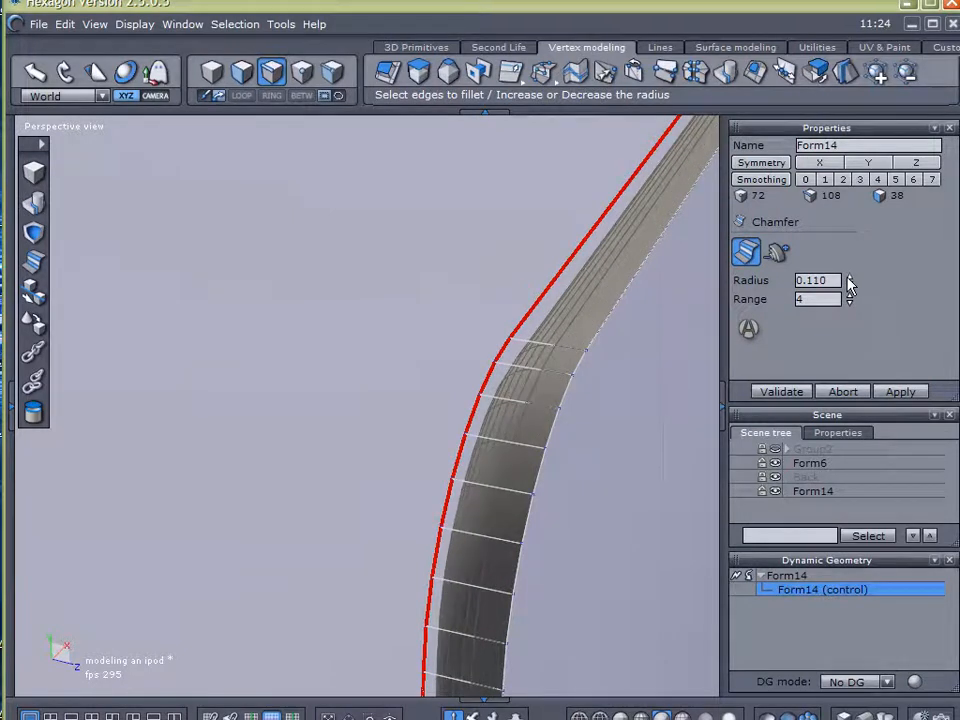
left_click(848, 278)
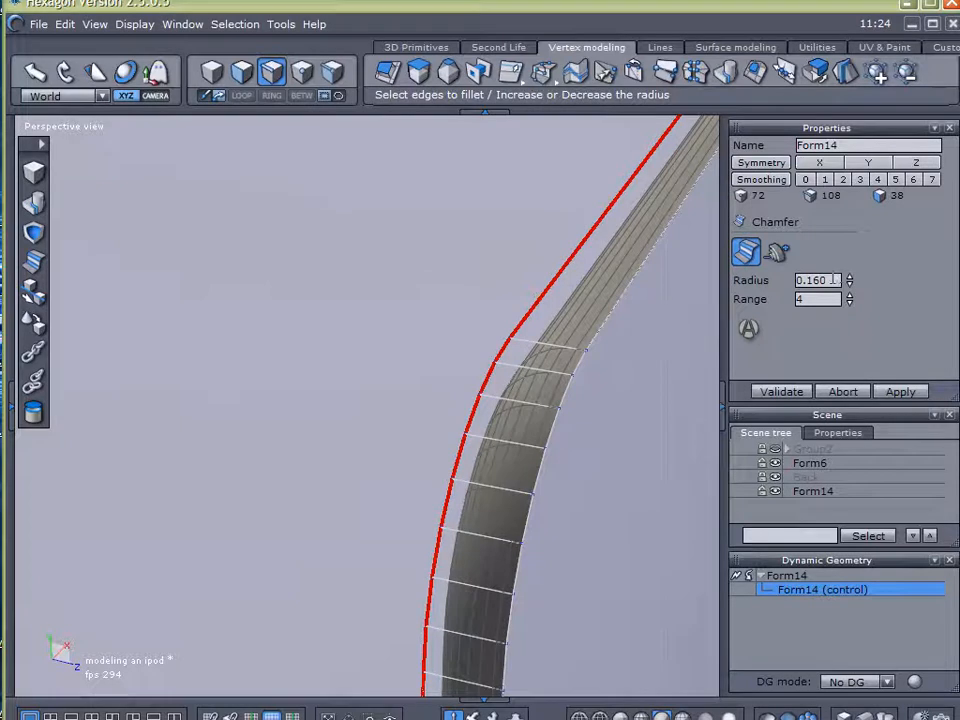
left_click(849, 286)
left_click(849, 286)
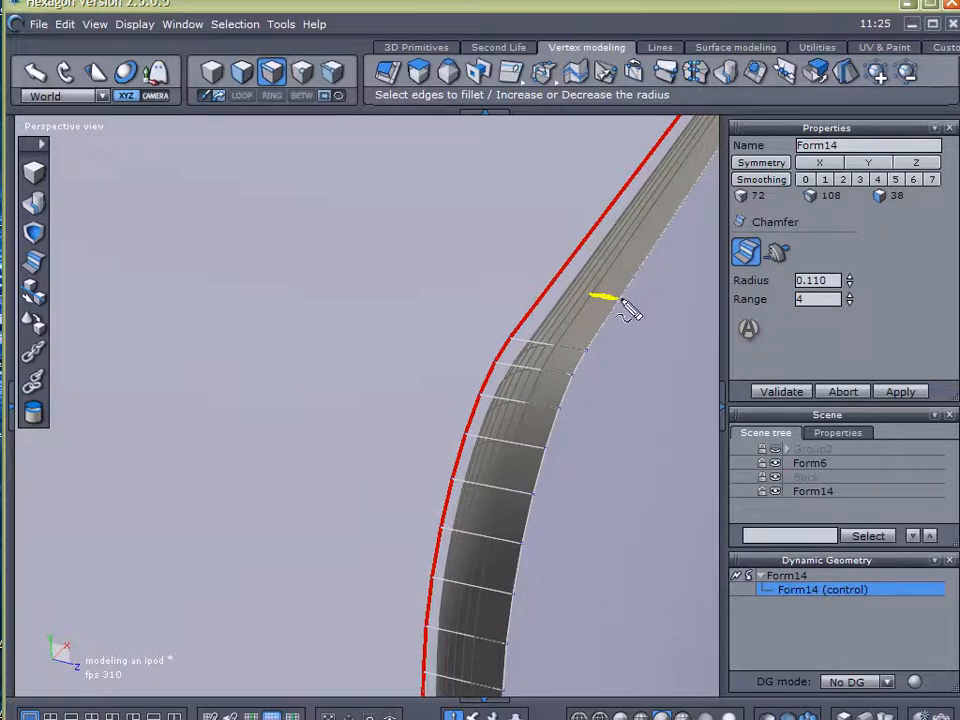
left_click(552, 309)
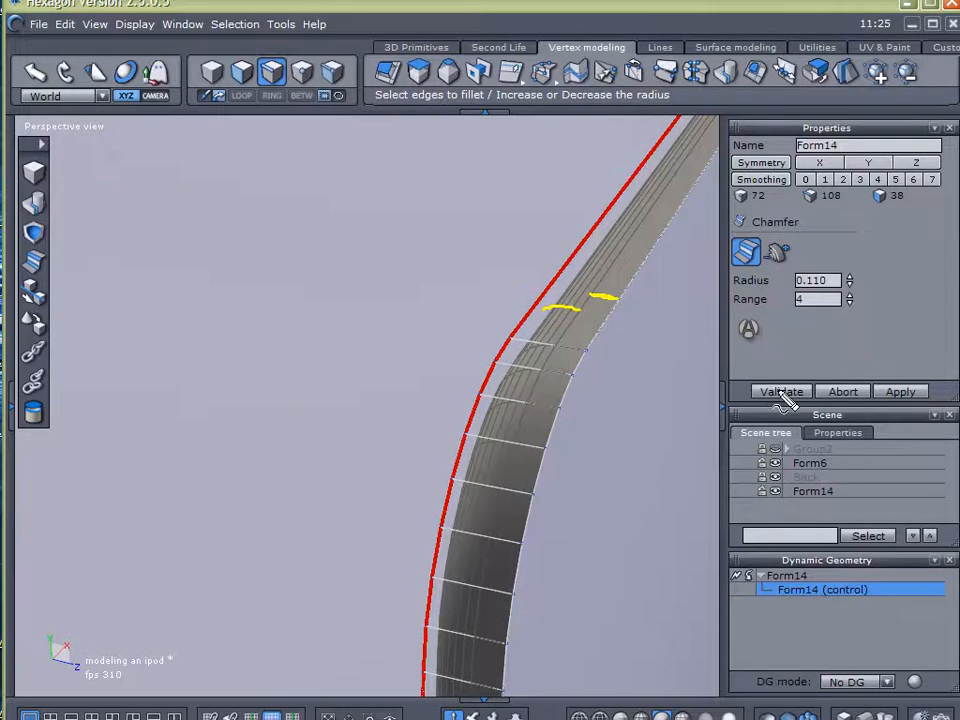
left_click(782, 393)
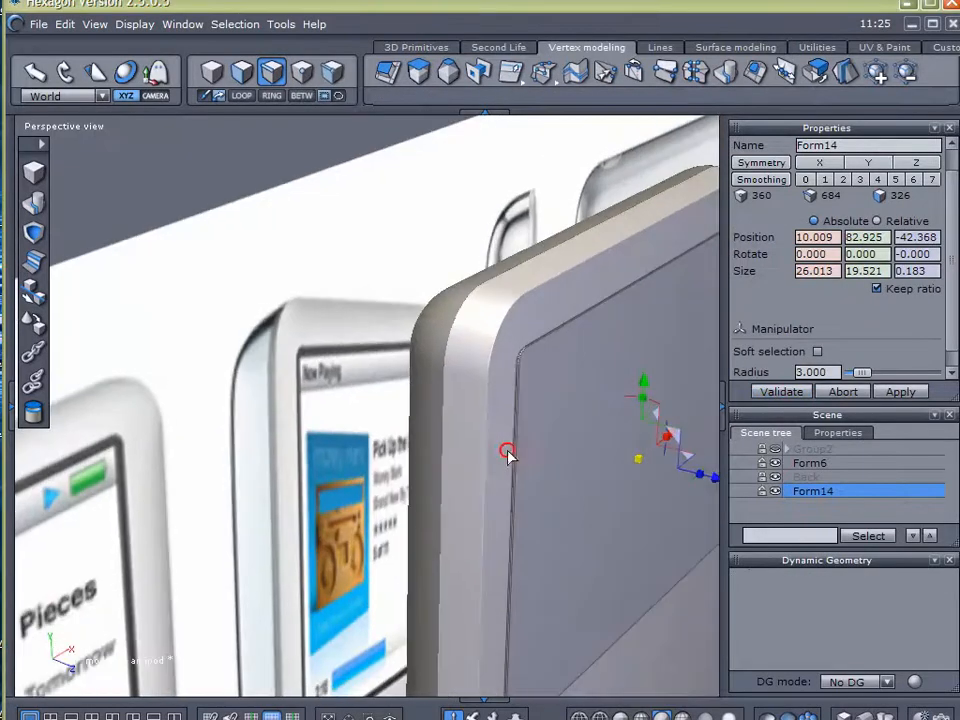
Sink the display plate into Form6's front face, moving it to about Z -42.634
scroll(580, 362, "up", 4)
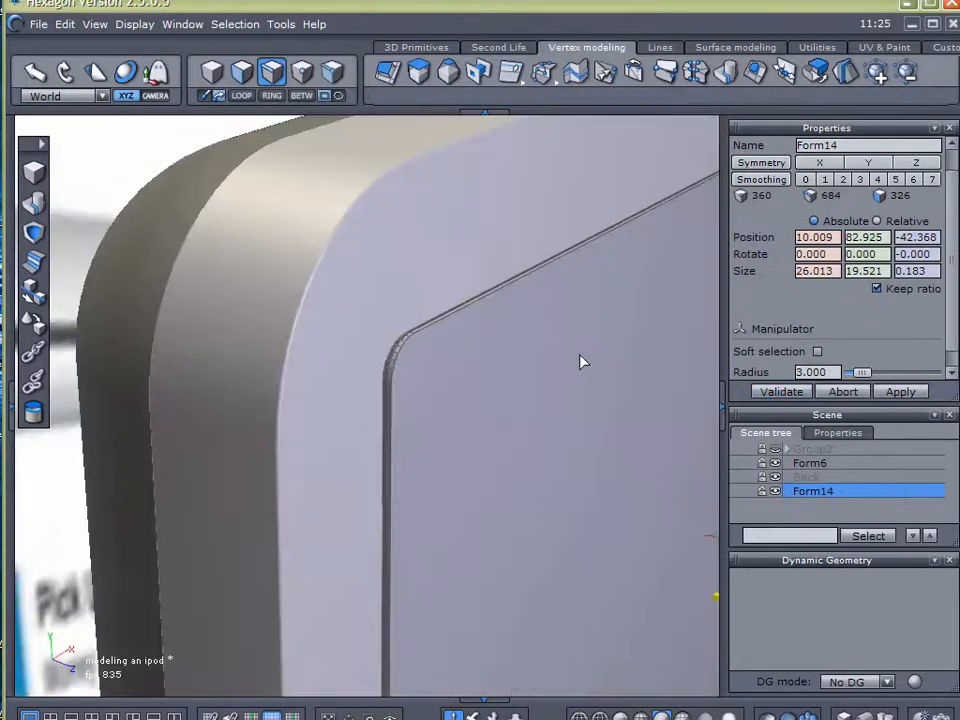
right_click_drag(564, 350, 480, 477)
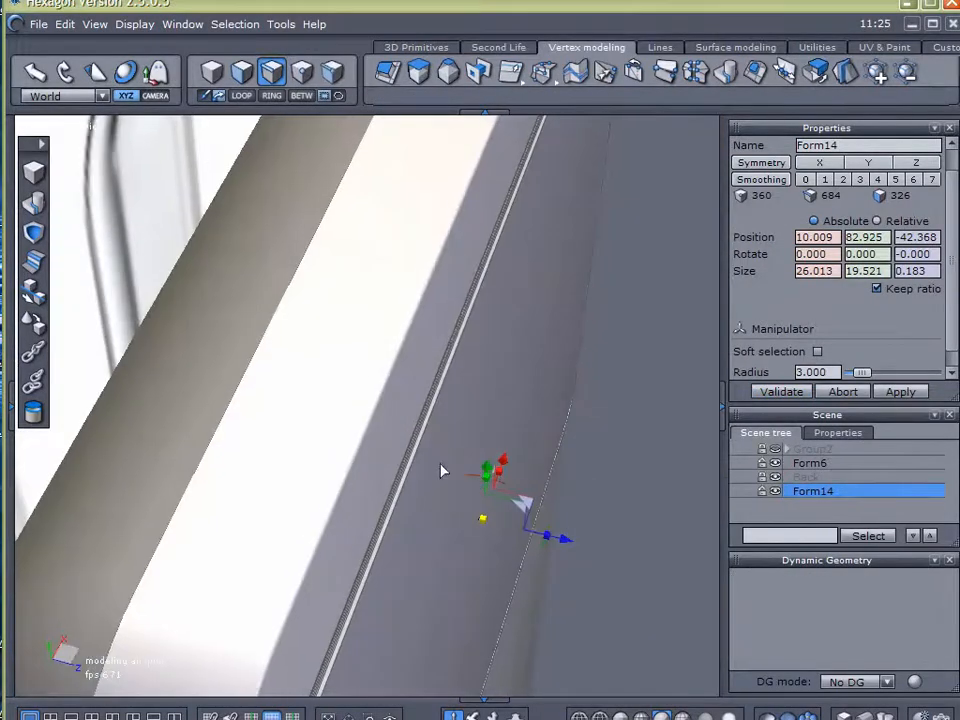
scroll(431, 454, "up", 3)
scroll(443, 452, "up", 2)
scroll(444, 454, "down", 4)
scroll(444, 463, "up", 2)
right_click_drag(442, 470, 474, 506)
left_click_drag(622, 630, 604, 628)
scroll(463, 512, "down", 5)
right_click_drag(472, 582, 172, 338)
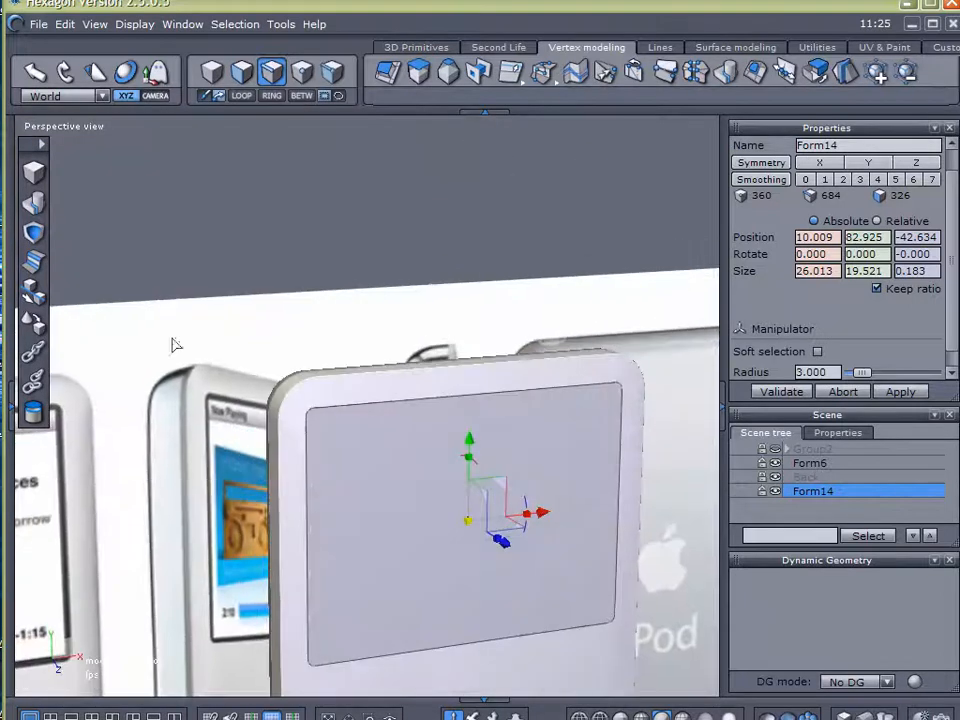
Subtract the display plate from Form6 to cut a shallow display recess into its front
left_click(38, 234)
left_click(569, 667)
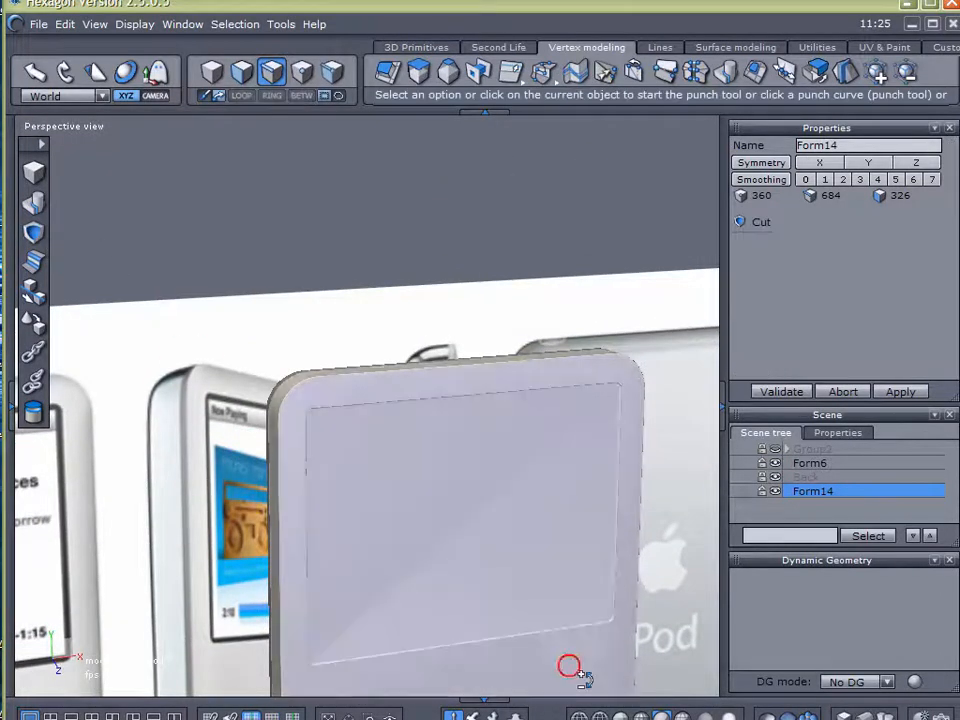
left_click(766, 391)
Examine the rim and corners of the display recess on the iPod's front from several angles
scroll(478, 514, "up", 3)
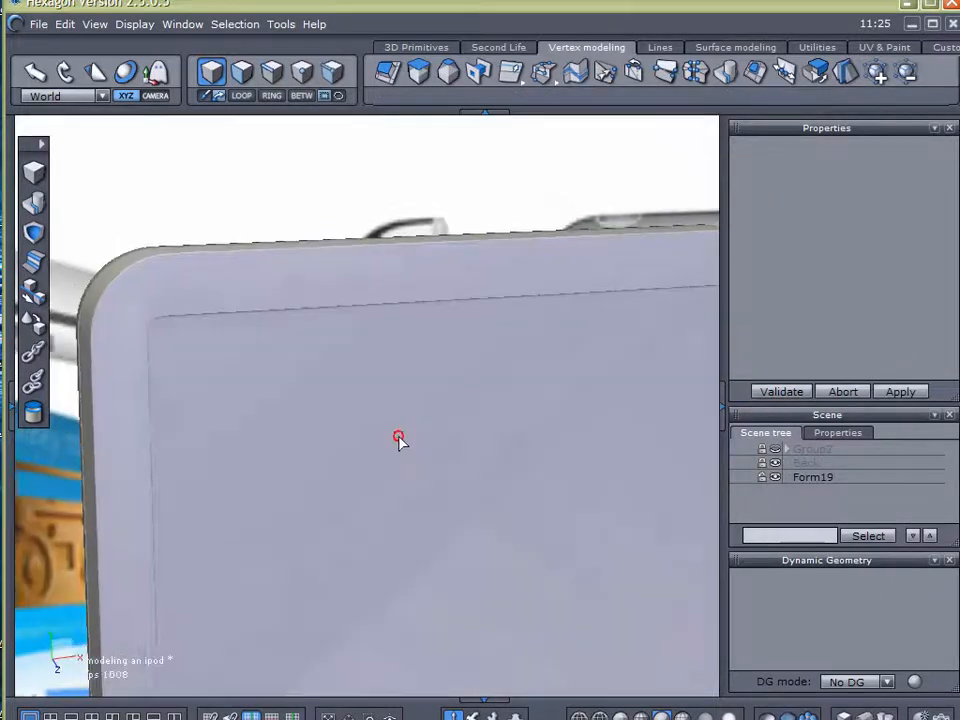
right_click_drag(430, 470, 331, 398)
middle_click_drag(482, 461, 271, 304)
right_click_drag(353, 378, 474, 420)
middle_click_drag(375, 375, 492, 465)
scroll(441, 442, "up", 3)
scroll(446, 440, "down", 1)
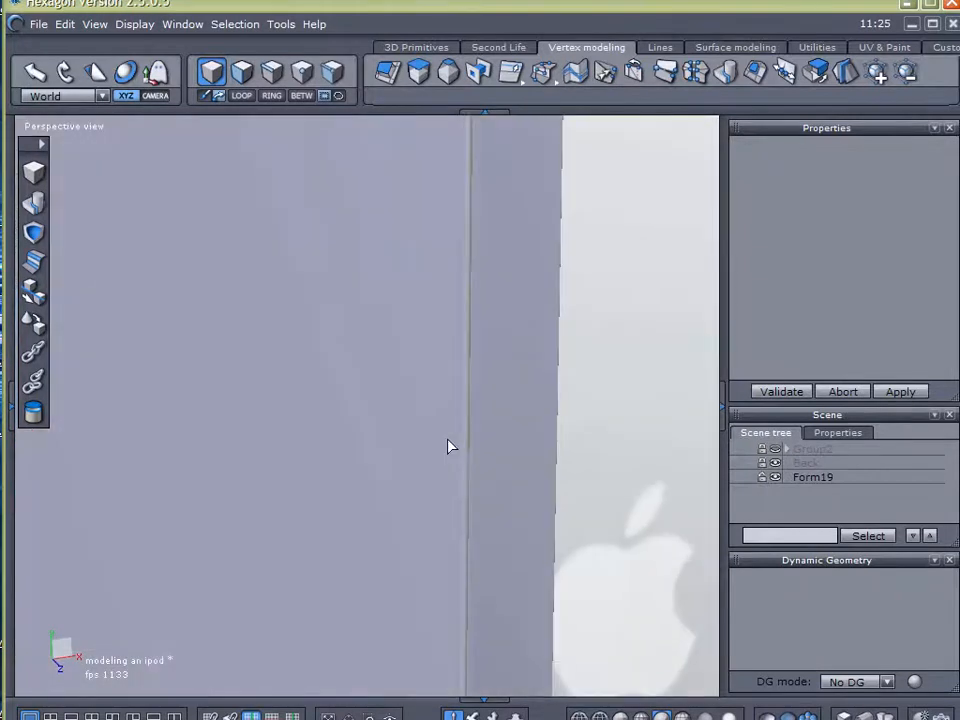
scroll(437, 411, "down", 4)
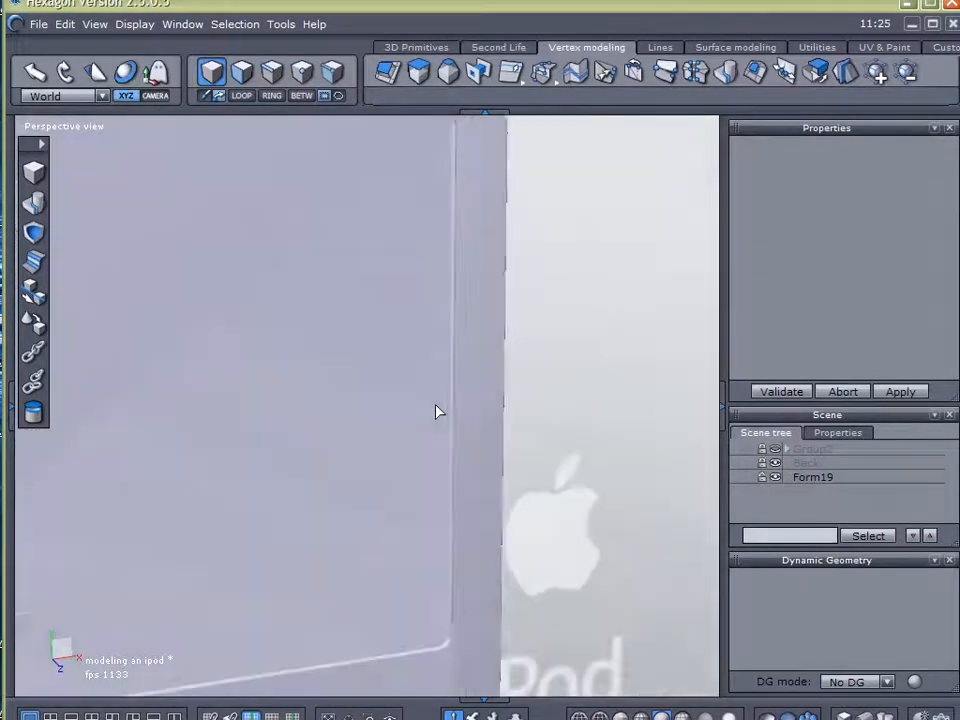
middle_click_drag(437, 411, 528, 418)
right_click_drag(528, 418, 406, 406)
middle_click_drag(465, 431, 287, 364)
mouse_move(293, 380)
right_mouse_down()
mouse_move(291, 410)
mouse_move(301, 403)
right_mouse_up()
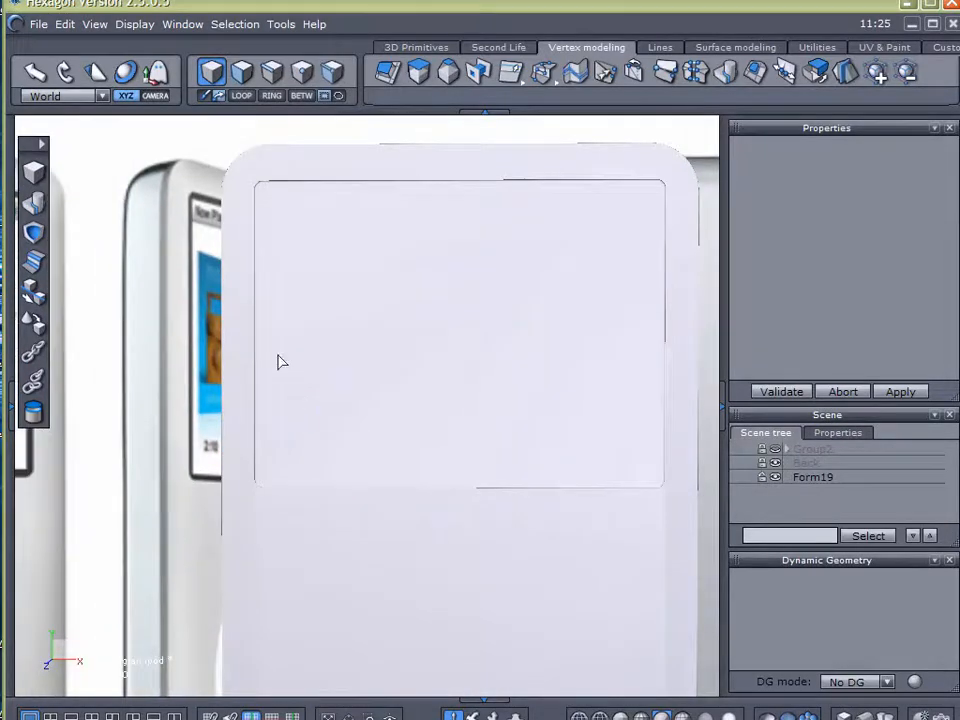
Save the model under its existing file name
left_click(38, 24)
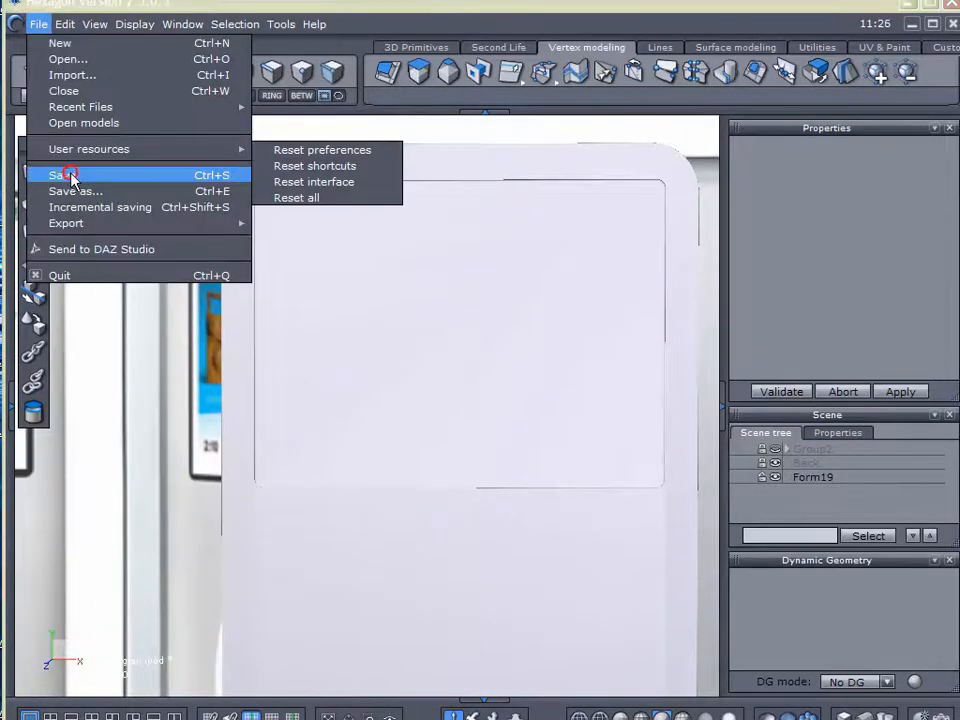
left_click(62, 176)
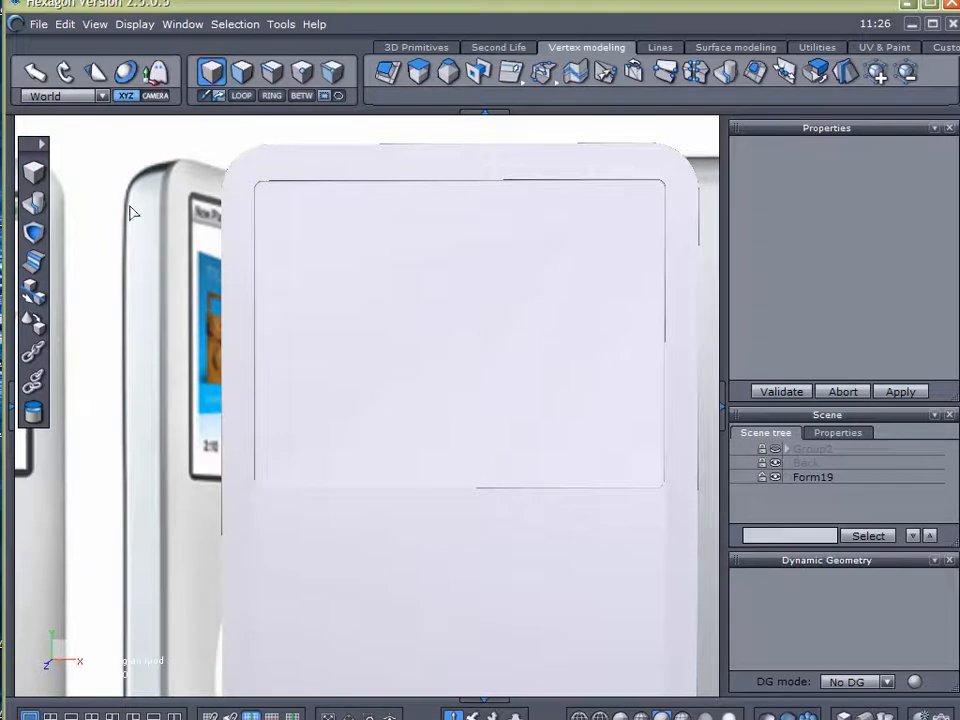
left_click(786, 477)
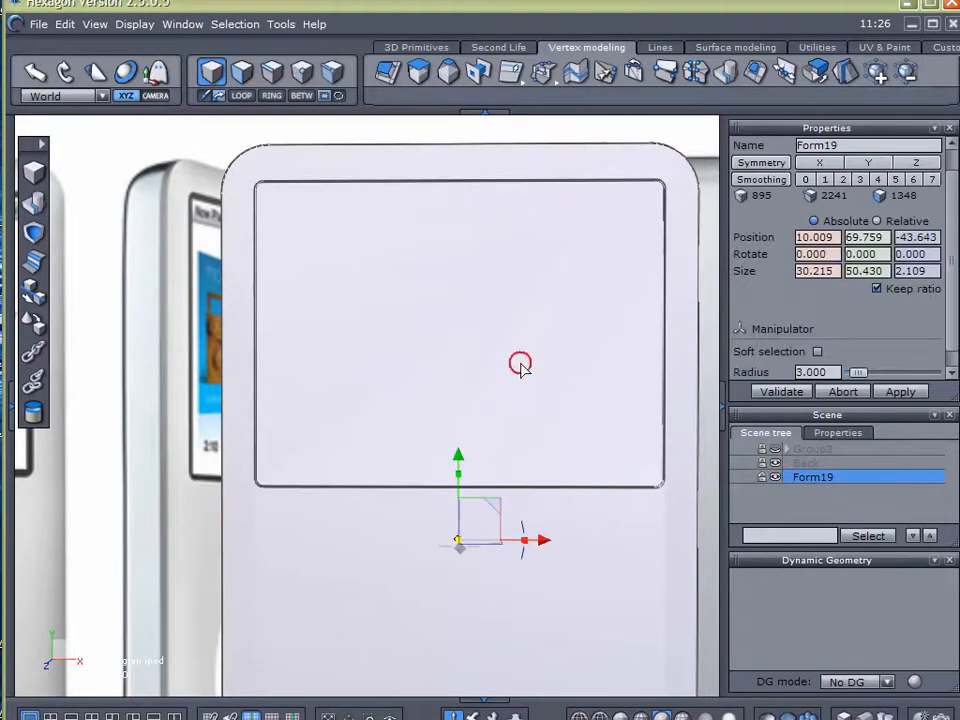
left_click(241, 71)
left_click(375, 270)
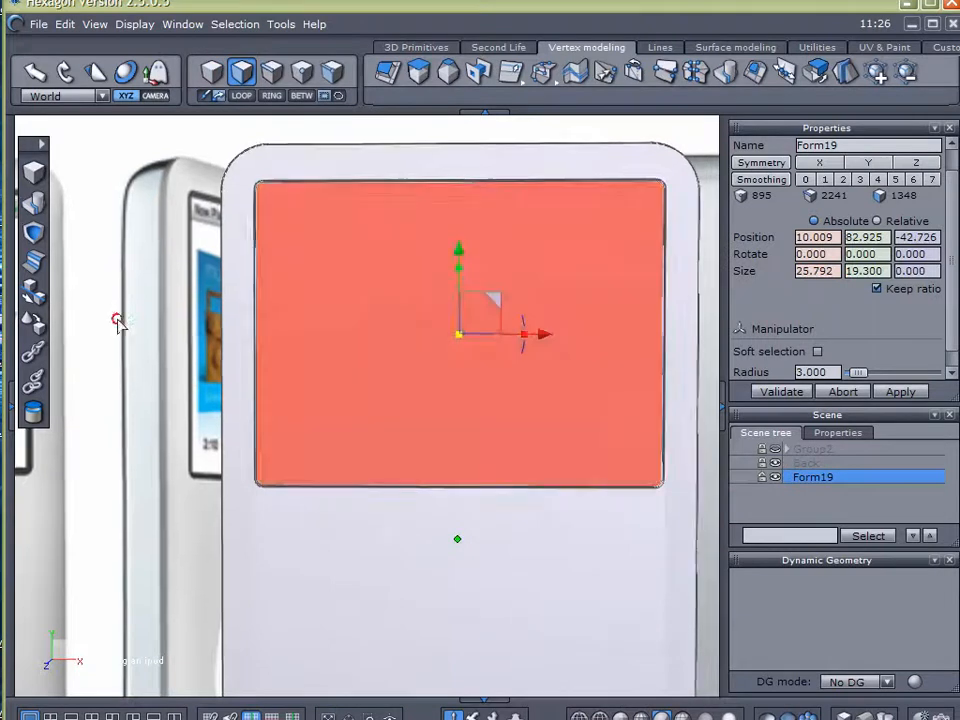
right_click_drag(114, 315, 184, 377)
left_click(844, 600)
right_click_drag(548, 528, 528, 540)
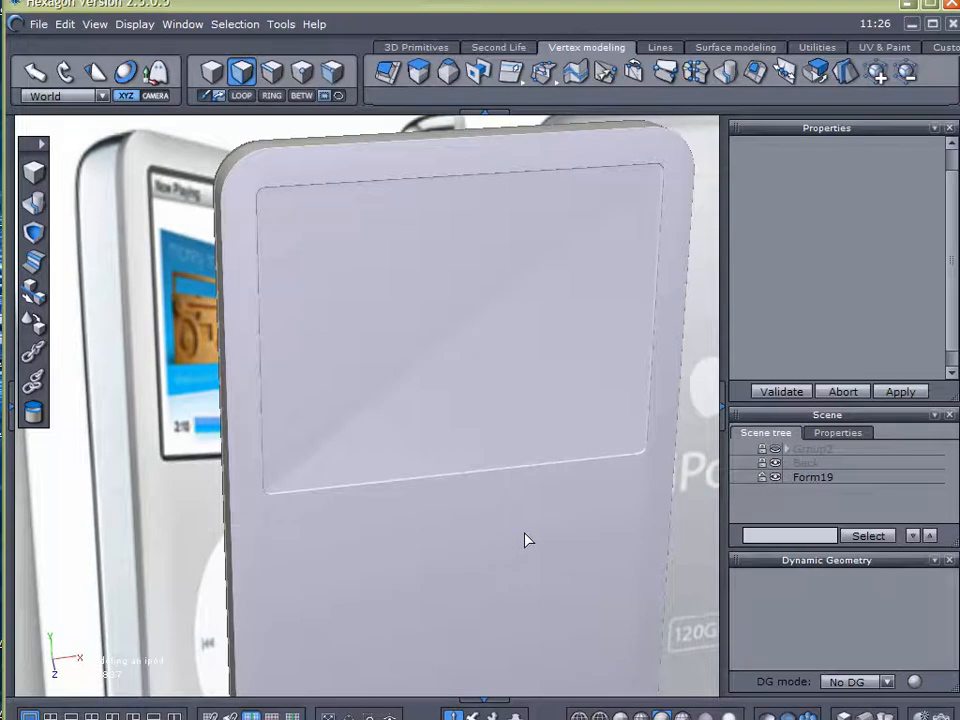
mouse_move(640, 179)
left_mouse_down()
mouse_move(515, 278)
mouse_move(435, 362)
mouse_move(300, 459)
mouse_move(435, 364)
mouse_move(648, 161)
left_mouse_up()
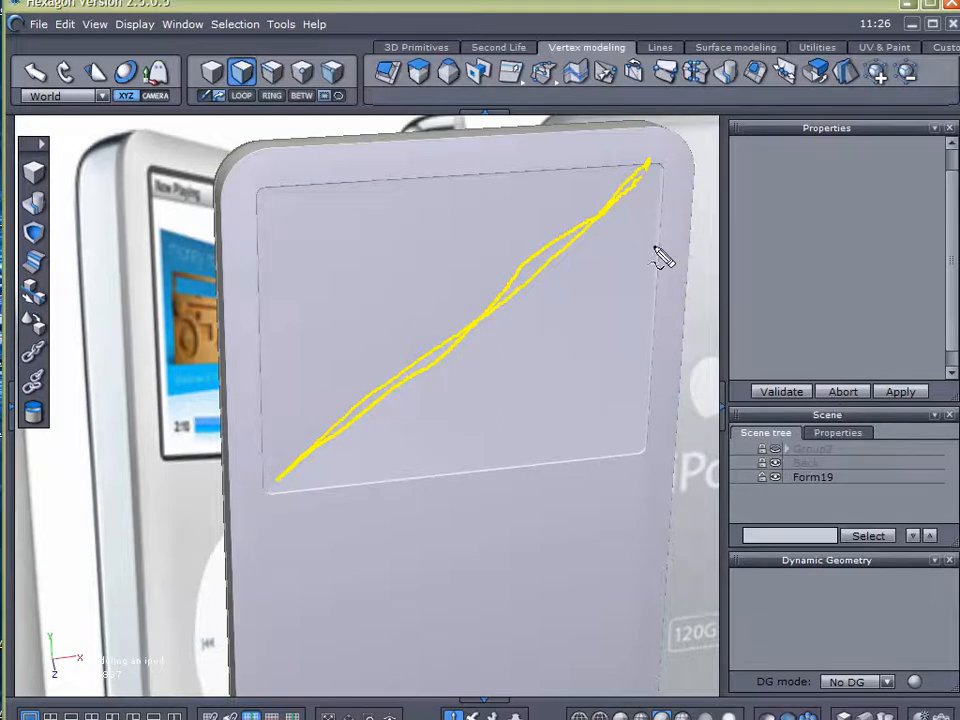
key("Escape")
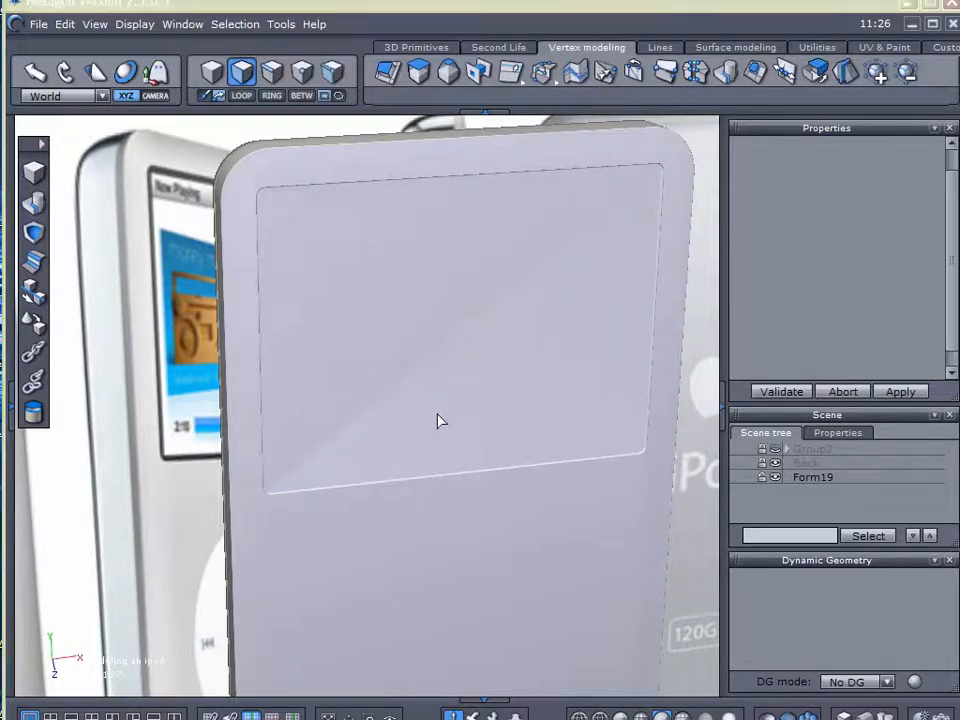
Delete the large flat face of the display recess from Form19, leaving an open hole in the front
left_click(790, 478)
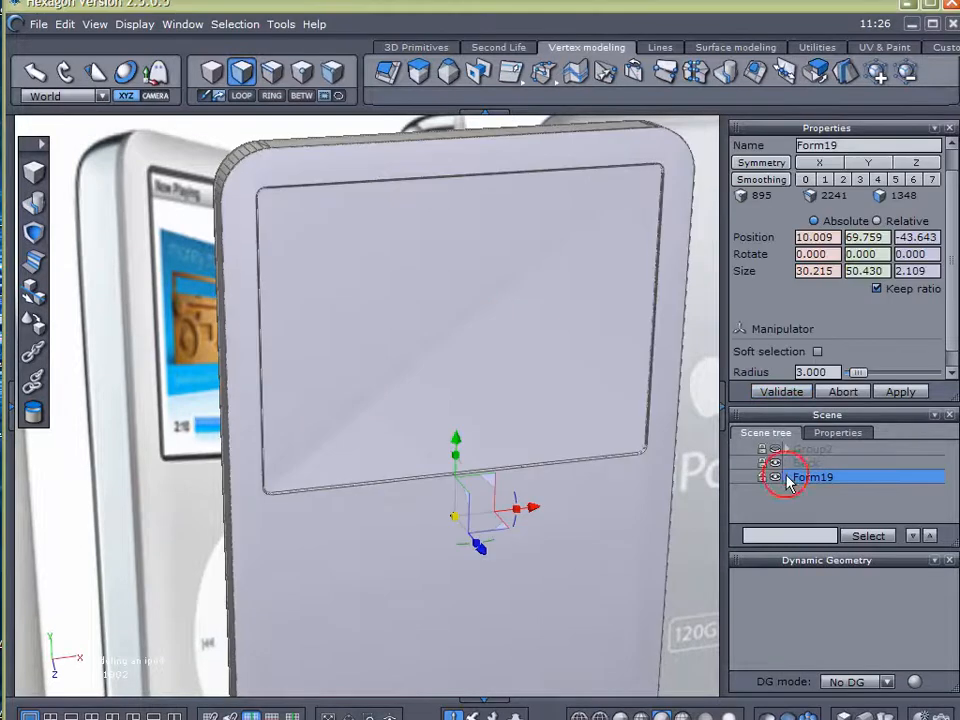
left_click(368, 281)
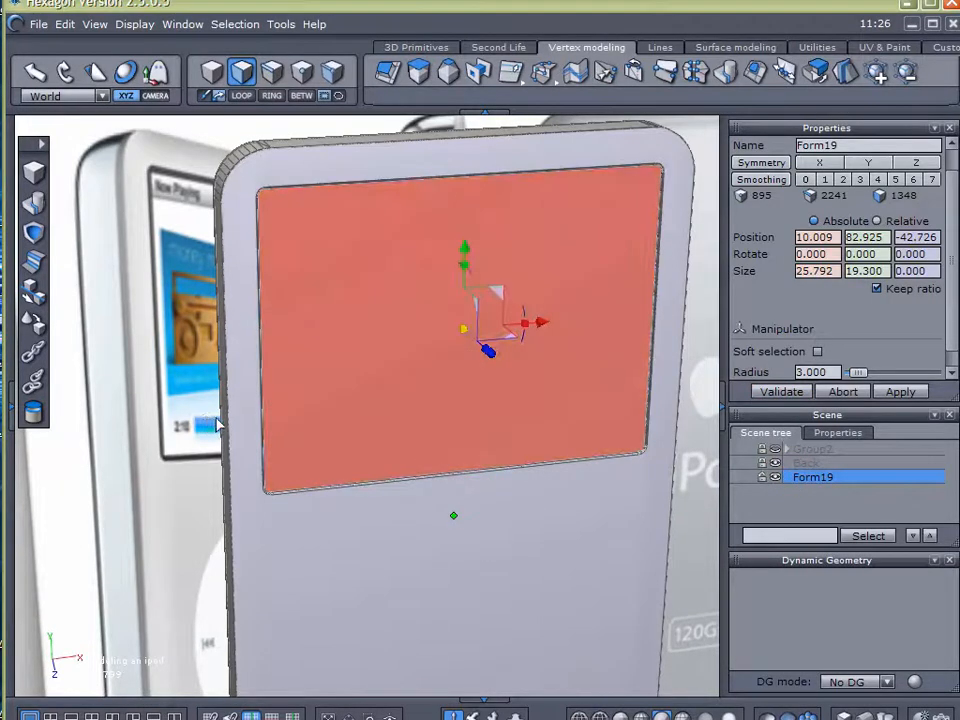
left_click(217, 424)
right_click_drag(226, 444, 180, 155)
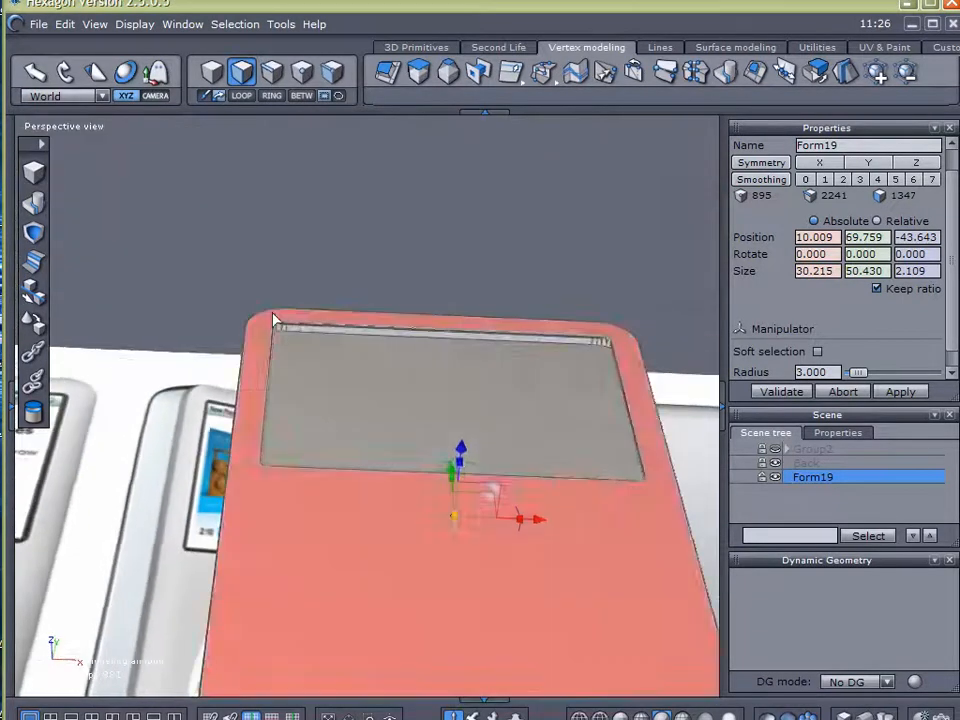
Extract the complete innermost edge loop of Form19's display opening as a separate curve
scroll(290, 316, "up", 5)
right_click_drag(335, 360, 272, 238)
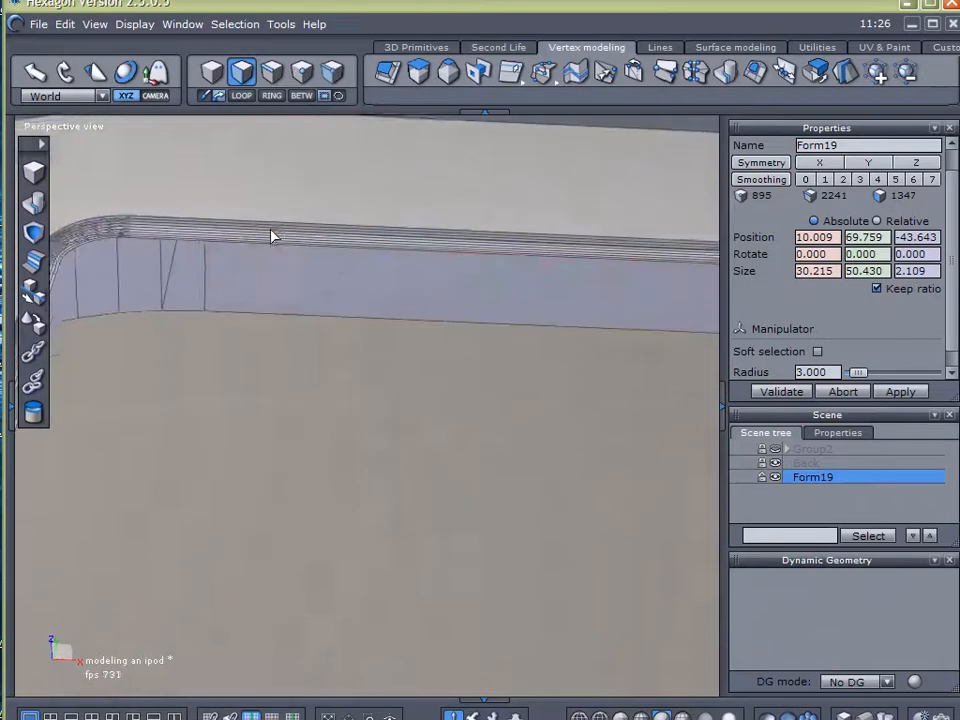
scroll(270, 236, "up", 3)
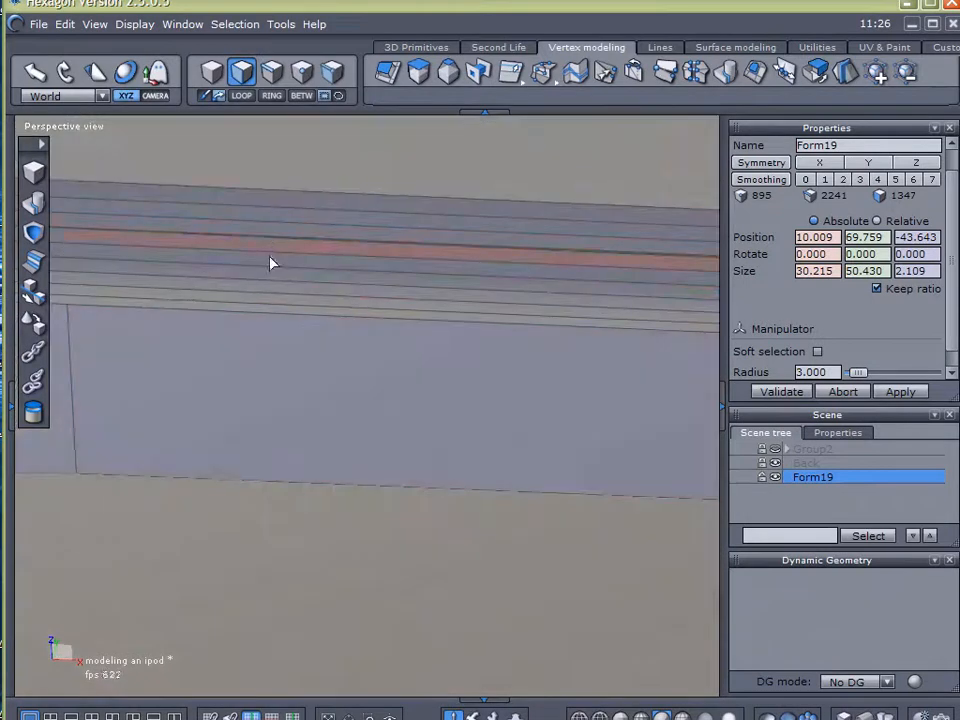
key("F2")
left_click(278, 308)
scroll(364, 334, "down", 3)
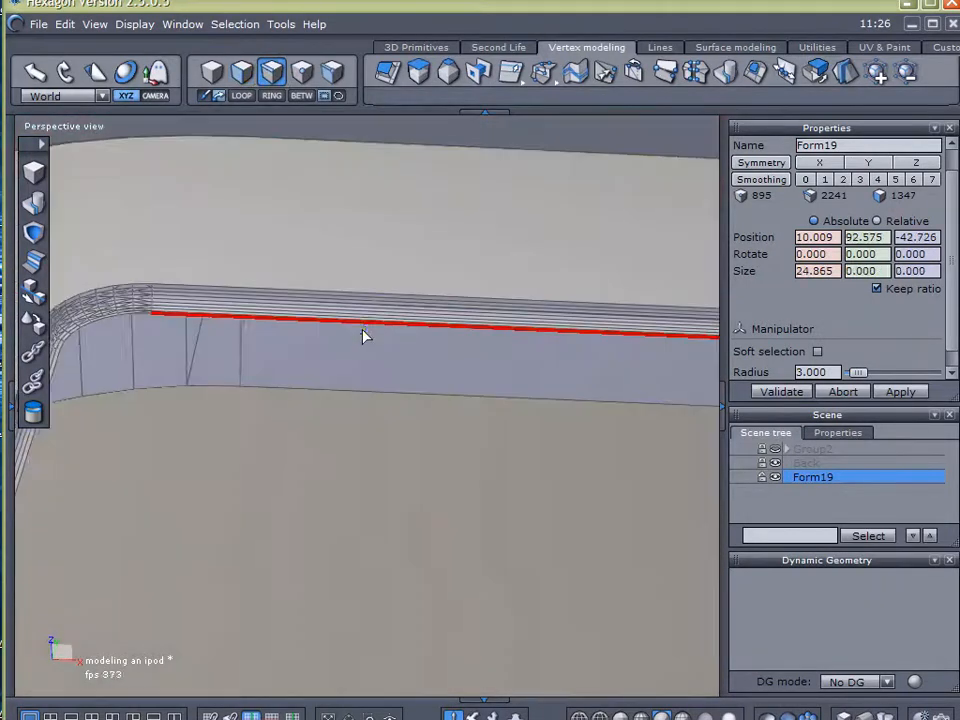
right_click_drag(340, 346, 354, 271)
middle_click_drag(175, 151, 297, 258)
scroll(297, 258, "down", 2)
scroll(354, 260, "up", 2)
scroll(363, 286, "down", 1)
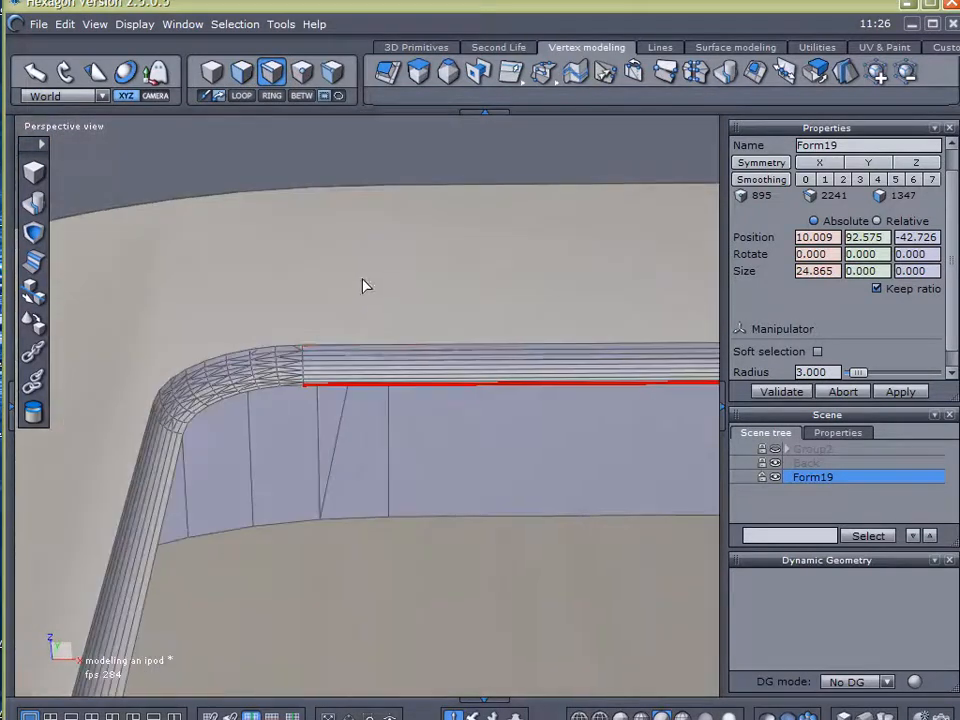
left_click(239, 94)
scroll(491, 398, "down", 2)
scroll(533, 400, "up", 1)
middle_click_drag(533, 400, 22, 322)
scroll(424, 342, "down", 2)
middle_click_drag(482, 364, 432, 305)
right_click_drag(432, 305, 564, 574)
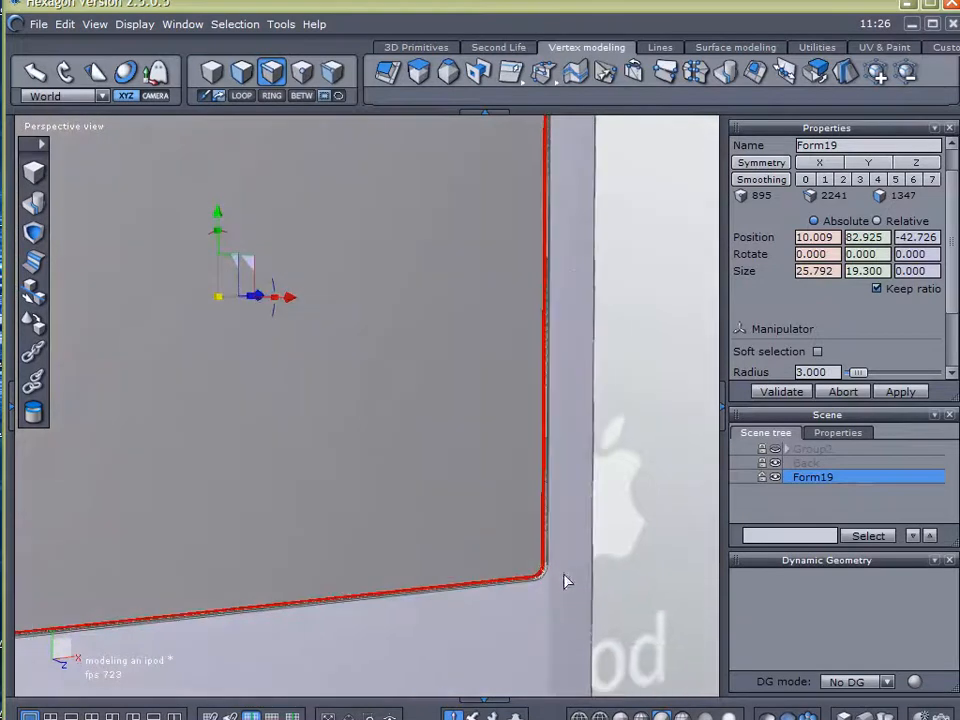
left_click(660, 50)
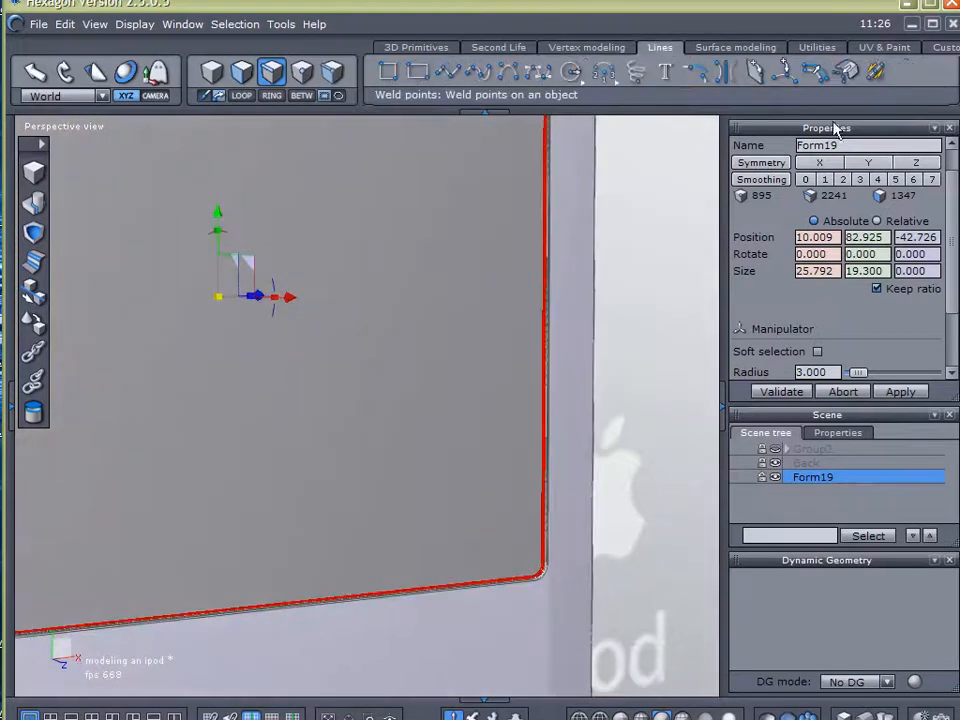
left_click(845, 80)
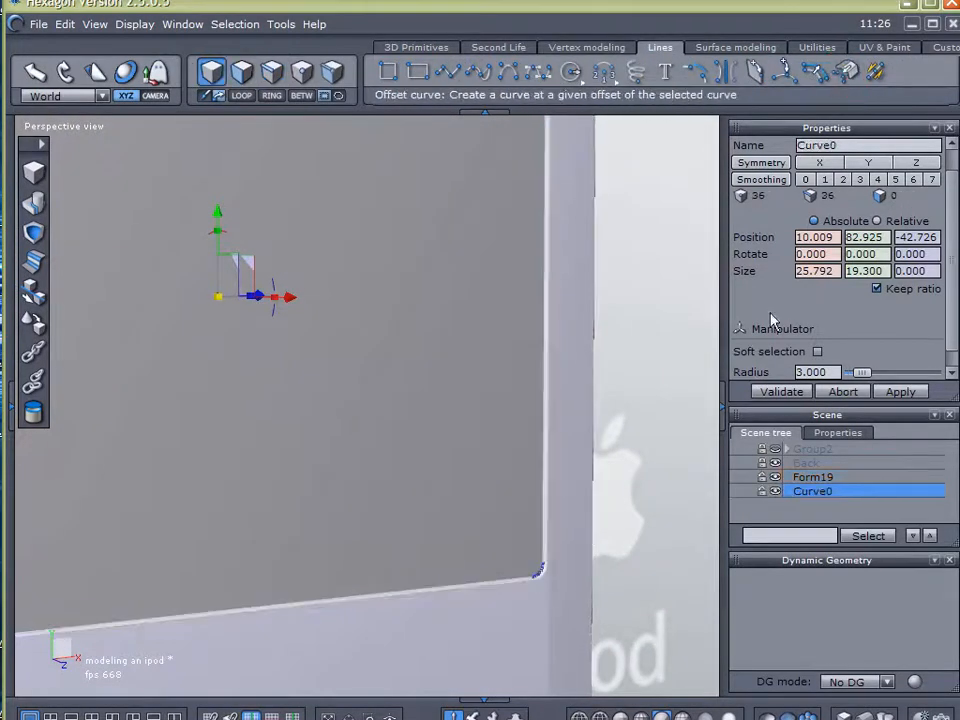
Hide Form19 to isolate the curve extracted from the display opening
left_click(776, 478)
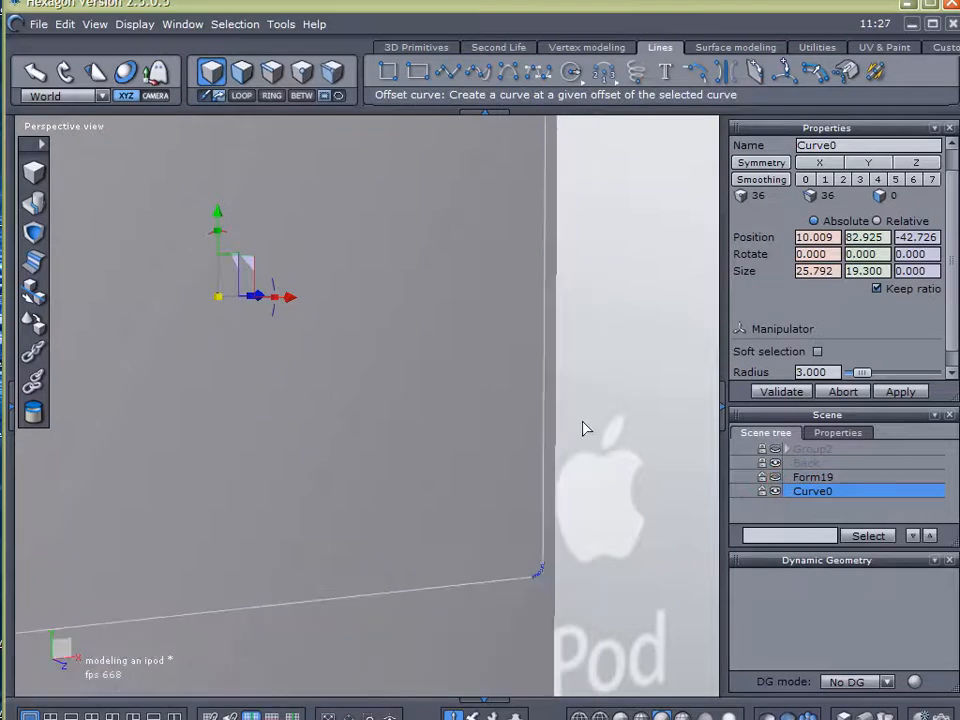
middle_click_drag(585, 444, 637, 485)
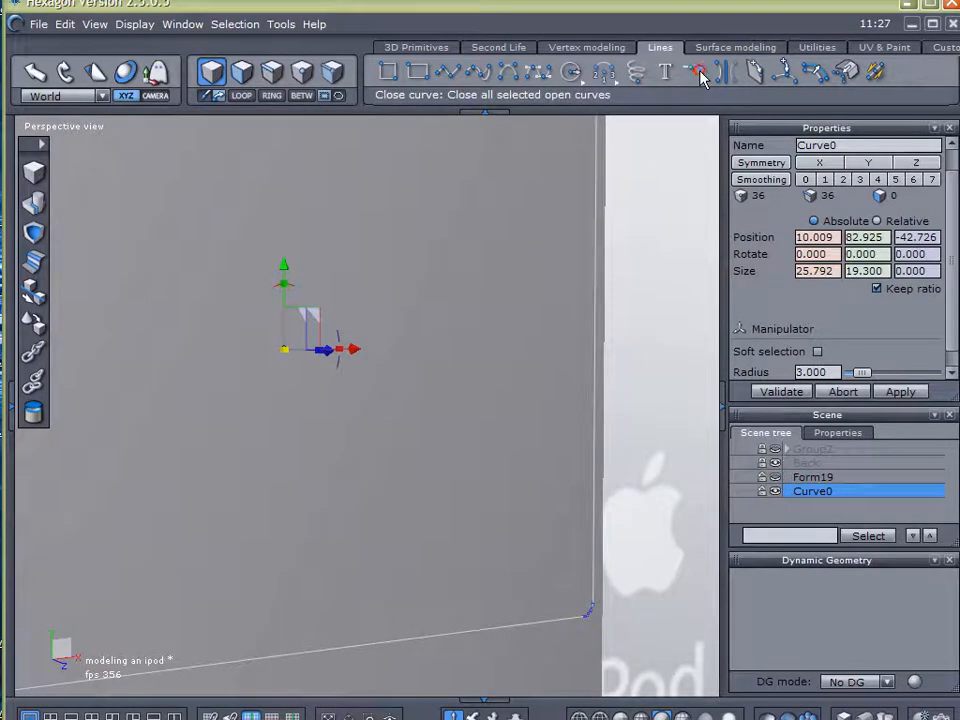
Close the curve extracted from the display opening and fill it with a Coons surface as the screen
left_click(784, 392)
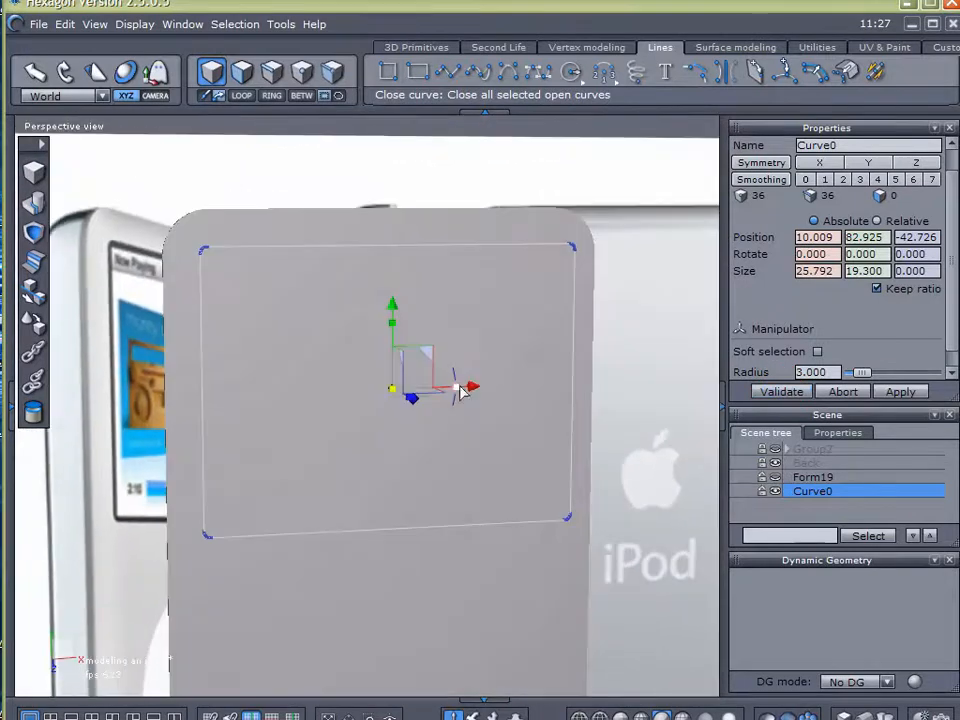
right_click_drag(536, 347, 514, 346)
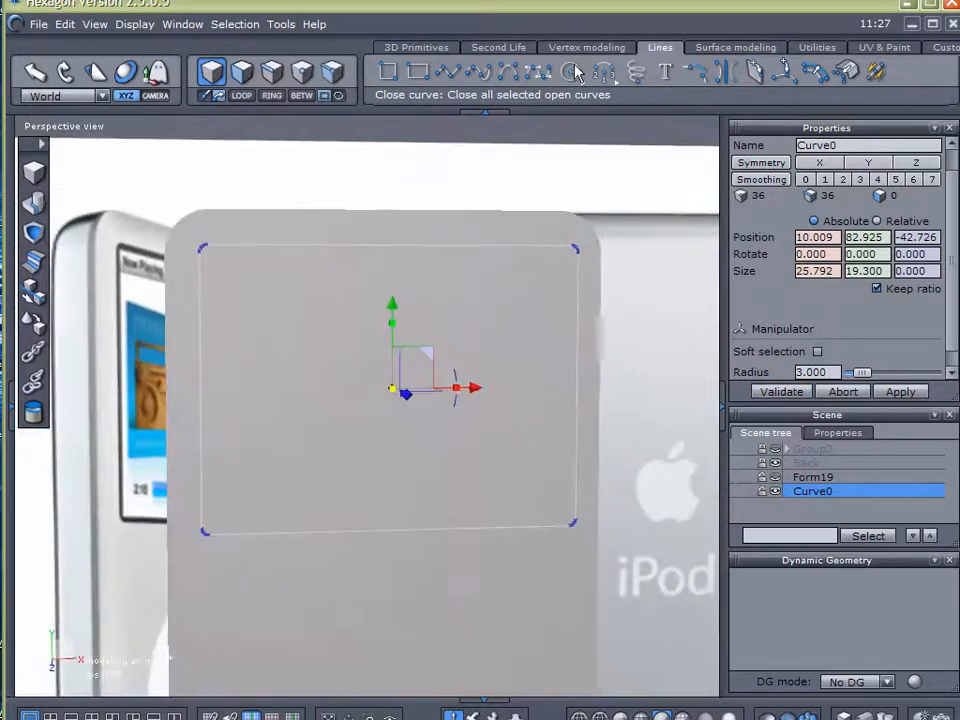
left_click(704, 47)
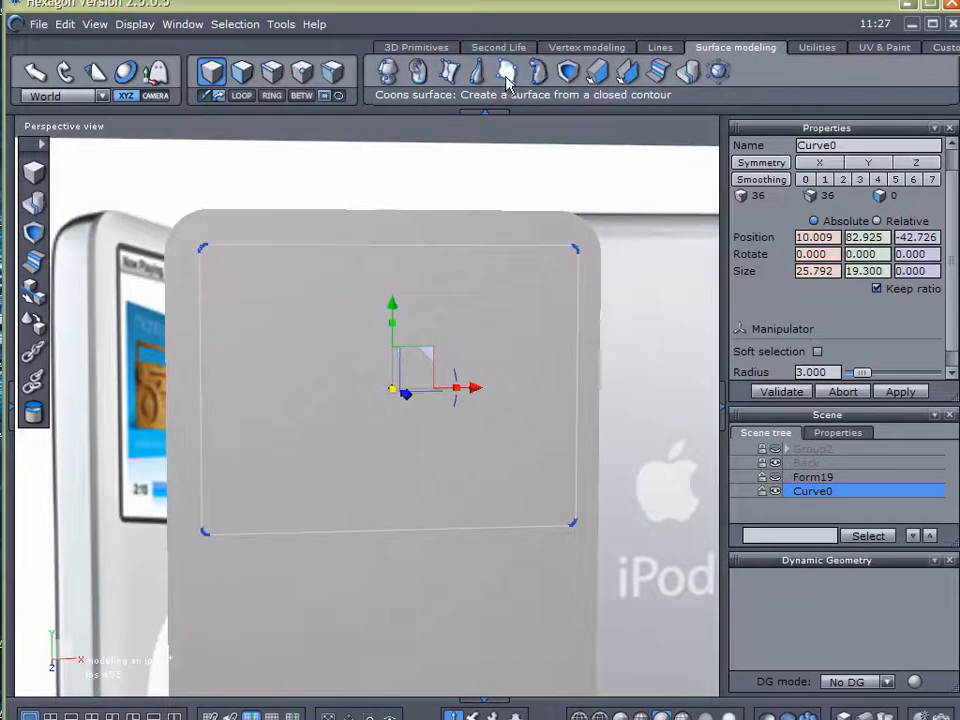
left_click(507, 72)
left_click(570, 272)
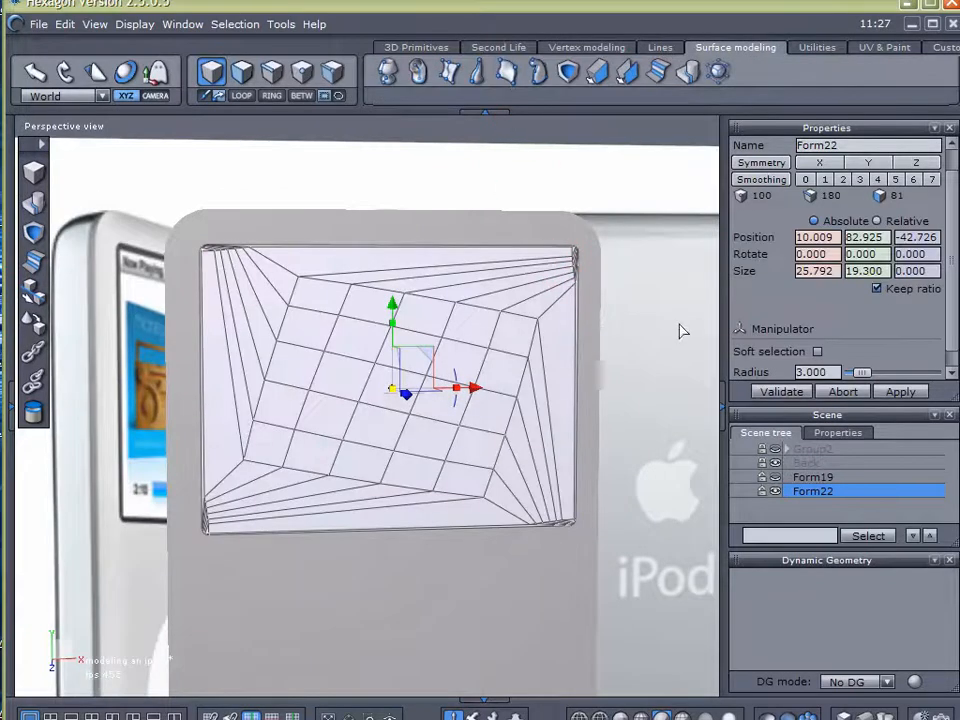
left_click(781, 391)
mouse_move(543, 498)
right_mouse_down()
mouse_move(485, 570)
mouse_move(556, 562)
mouse_move(530, 516)
right_mouse_up()
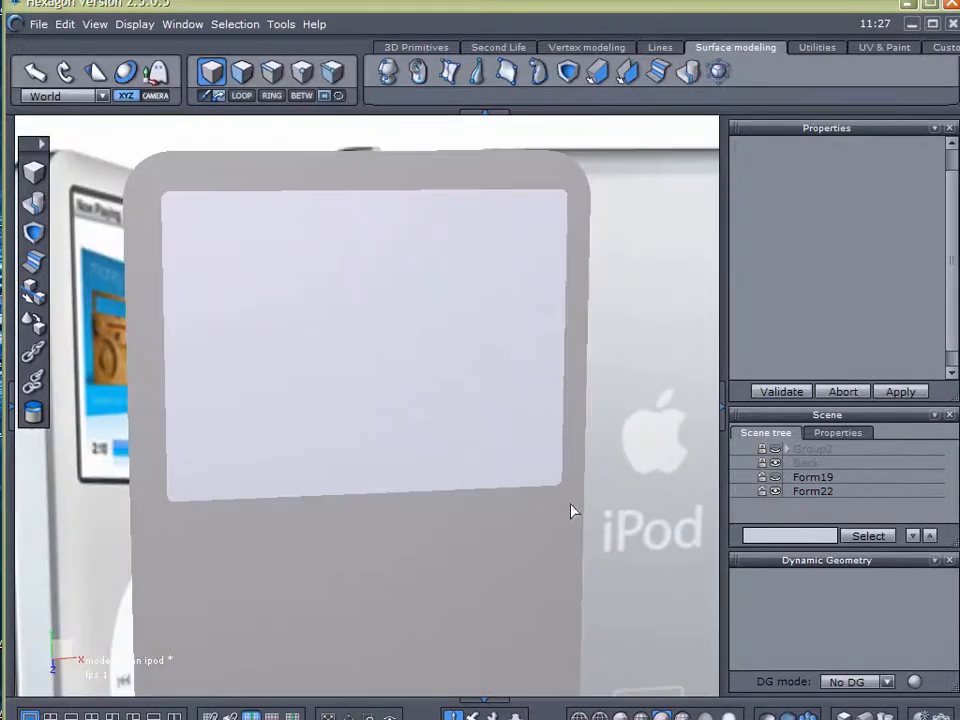
Unhide Form19 and weld it together with the Form22 screen surface into one object
left_click(774, 477)
right_click_drag(580, 346, 541, 195)
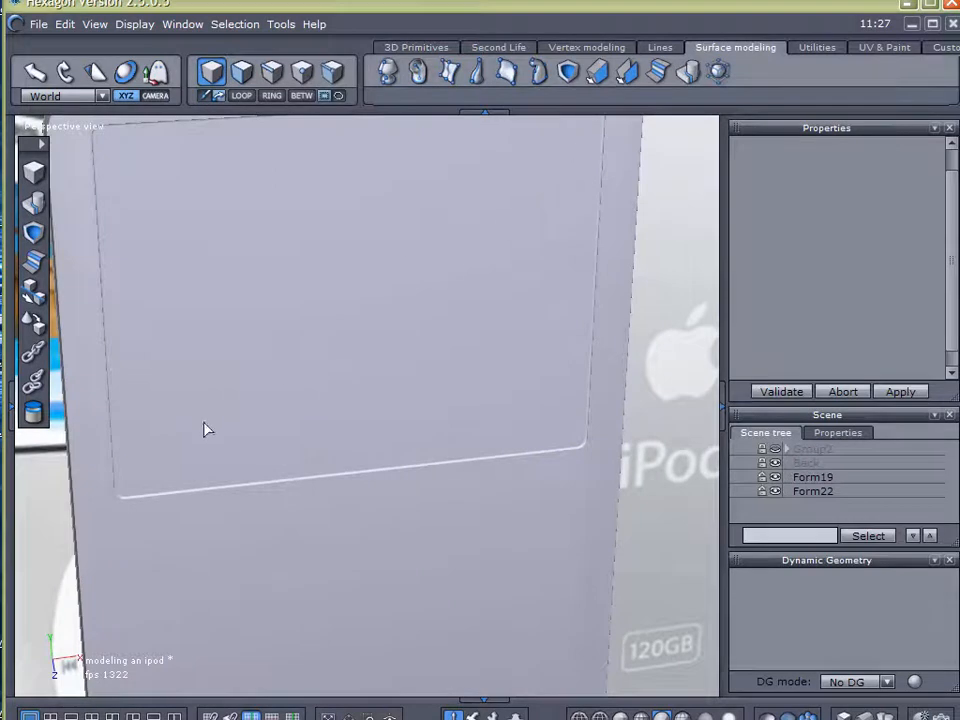
right_click_drag(445, 287, 432, 364)
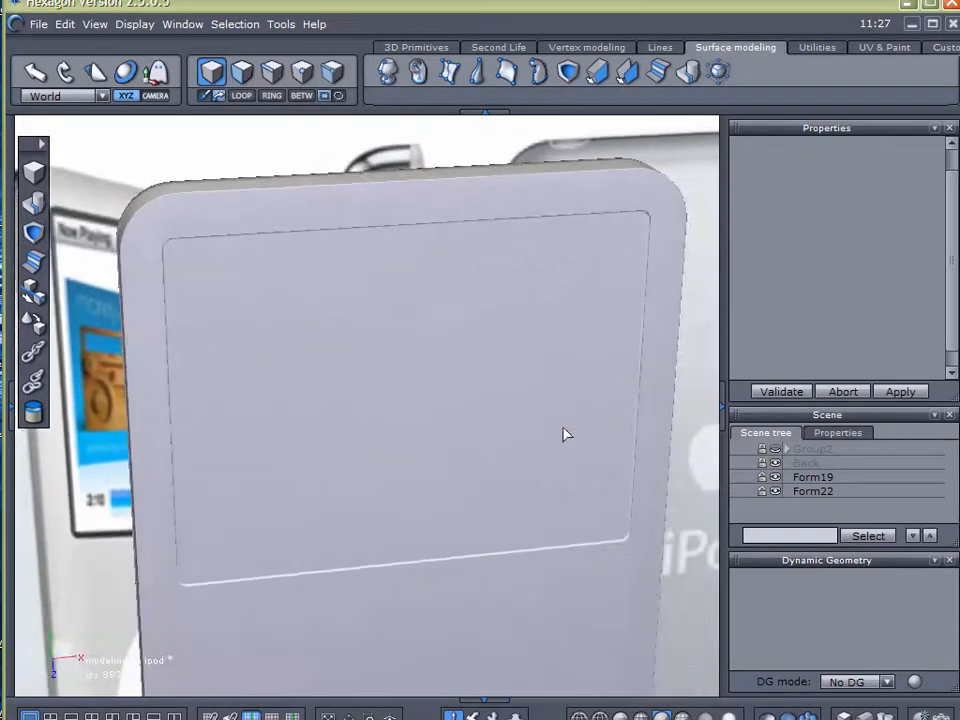
left_click(808, 477)
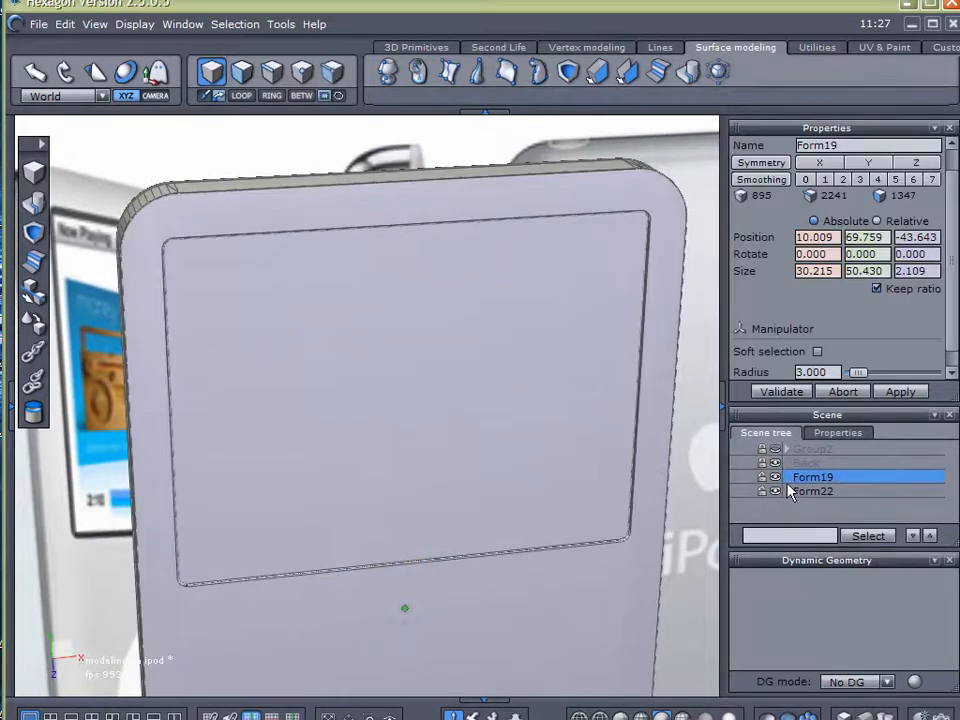
left_click(795, 491, "shift")
left_click(38, 207)
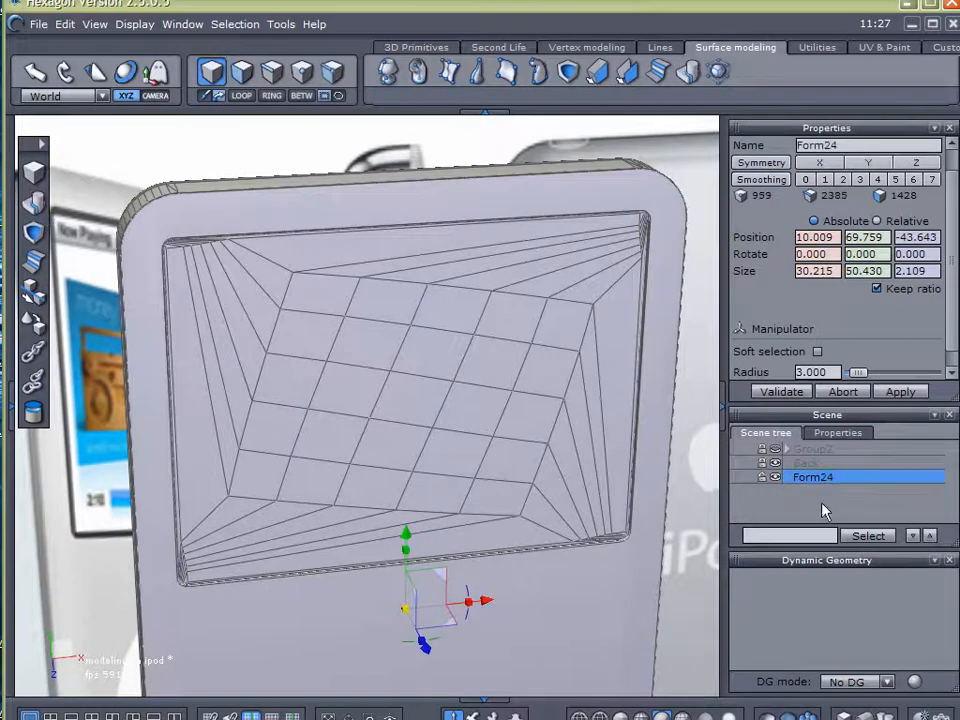
left_click(861, 503)
Examine the welded front's rounded corners, screen groove and mesh from several angles
mouse_move(491, 449)
right_mouse_down()
mouse_move(448, 394)
mouse_move(476, 274)
mouse_move(481, 469)
right_mouse_up()
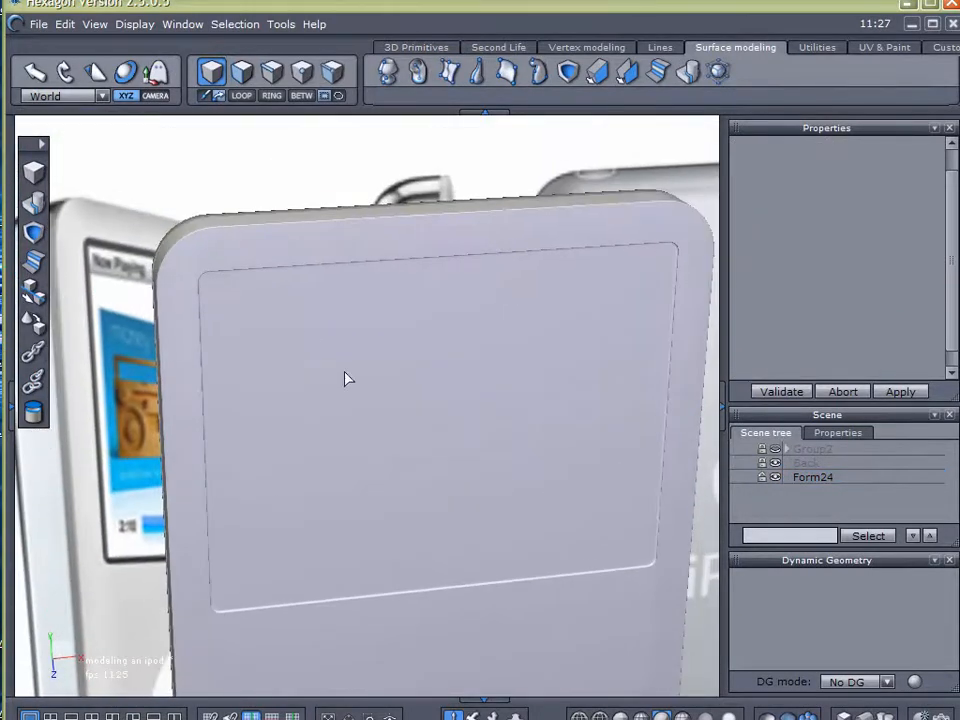
right_click_drag(392, 366, 466, 412)
scroll(338, 350, "up", 3)
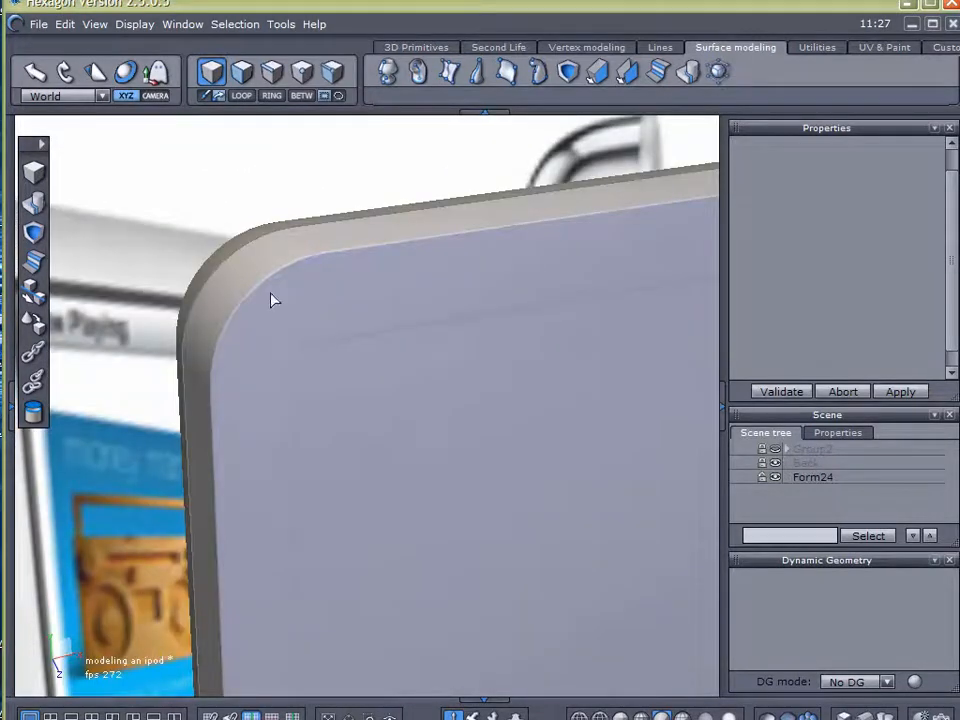
mouse_move(284, 252)
left_mouse_down()
mouse_move(290, 377)
mouse_move(306, 356)
left_mouse_up()
key("Escape")
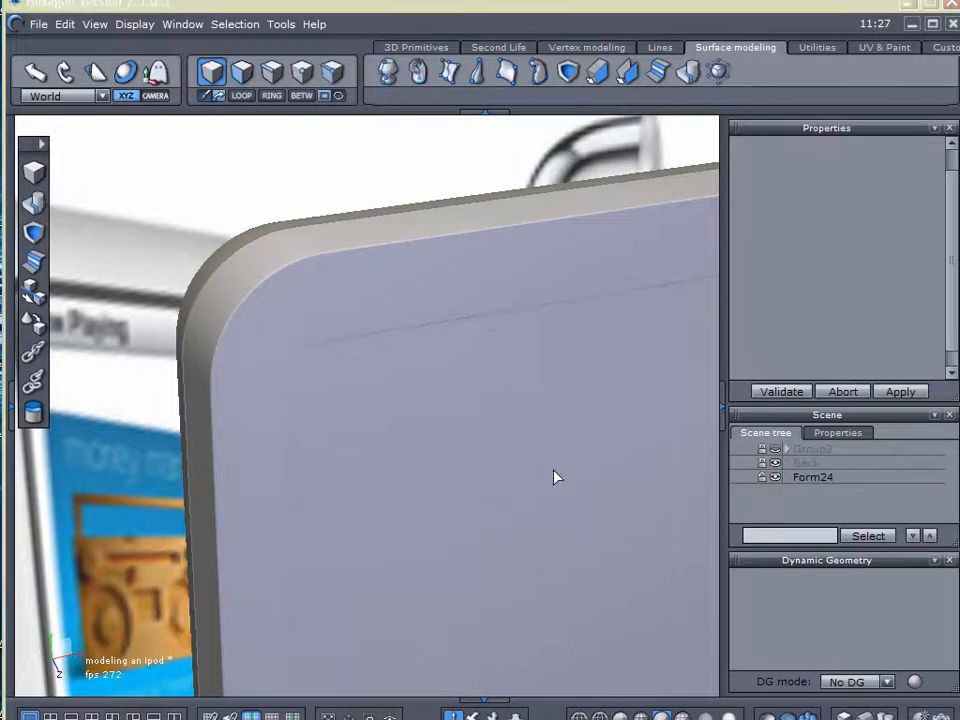
left_click(618, 497)
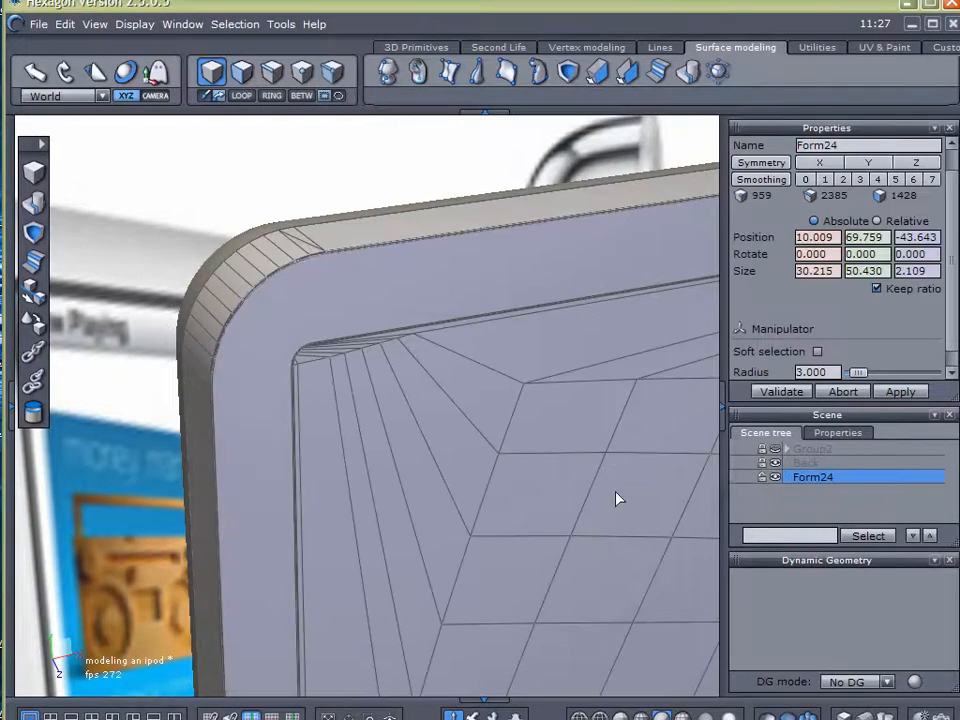
left_click(821, 508)
scroll(533, 515, "down", 2)
middle_click_drag(518, 528, 337, 476)
scroll(508, 321, "up", 3)
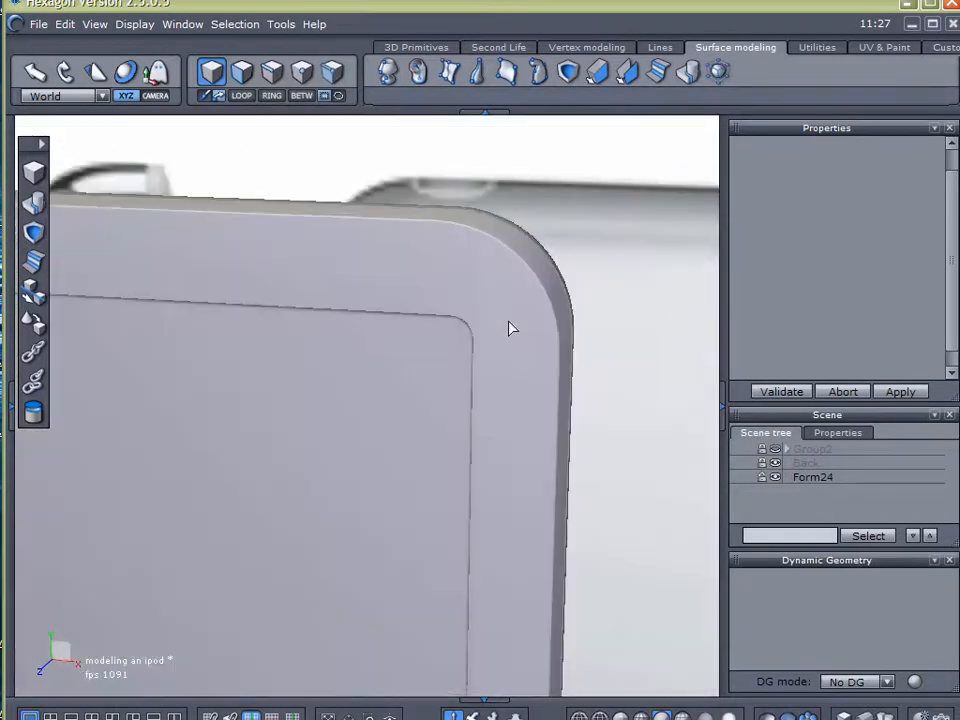
scroll(509, 323, "down", 3)
middle_click_drag(424, 424, 729, 414)
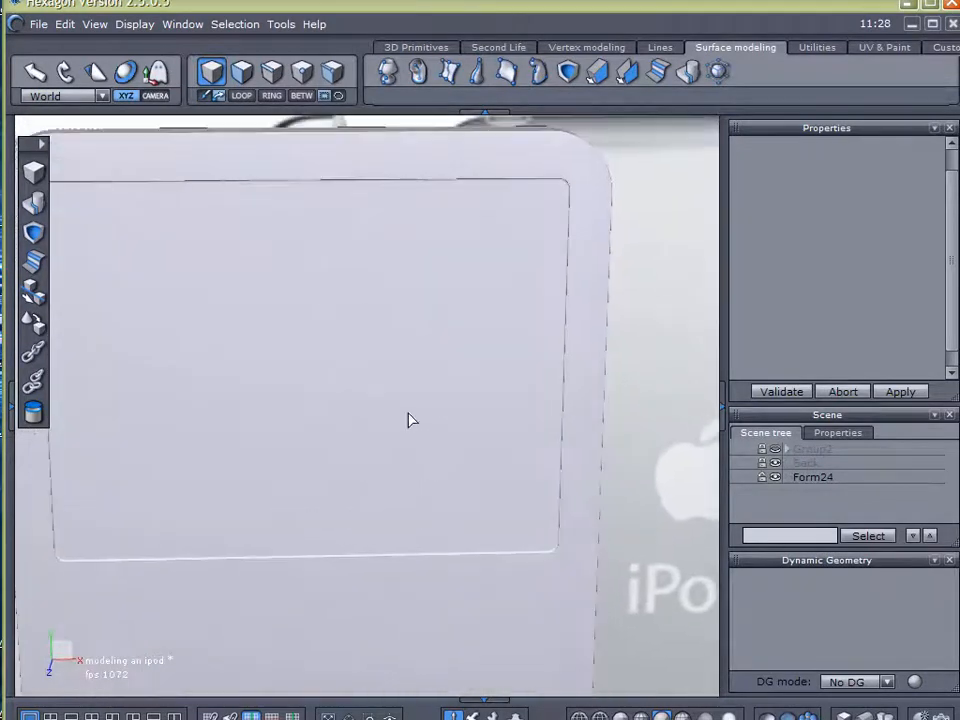
scroll(395, 432, "down", 3)
middle_click_drag(379, 444, 579, 456)
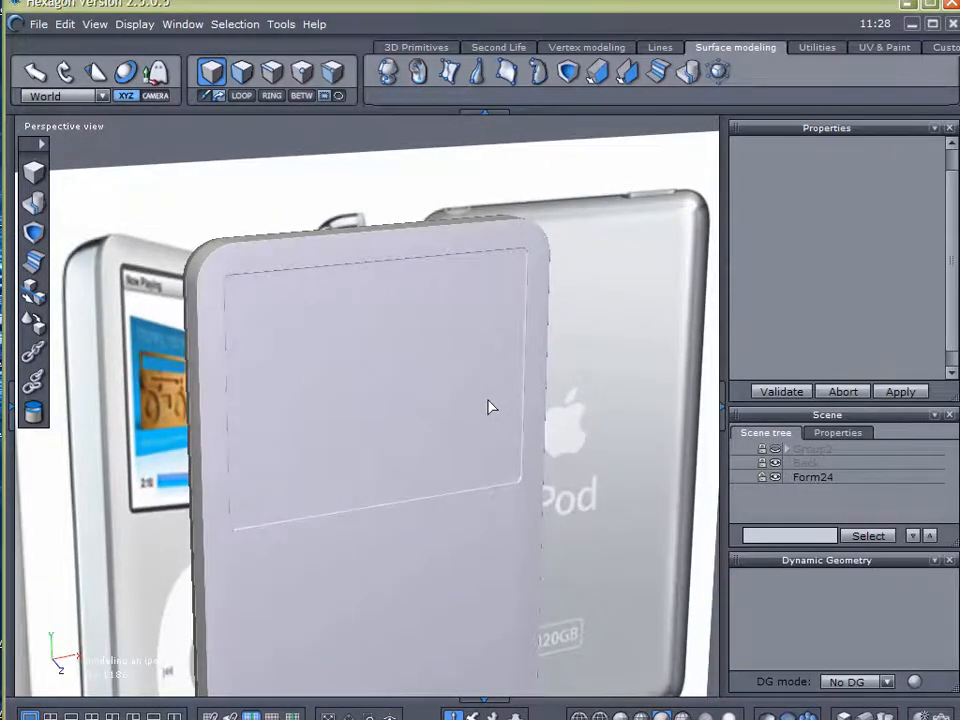
Examine the click wheel on the reference image and compare the modelled front with the pictured iPods
scroll(446, 418, "down", 2)
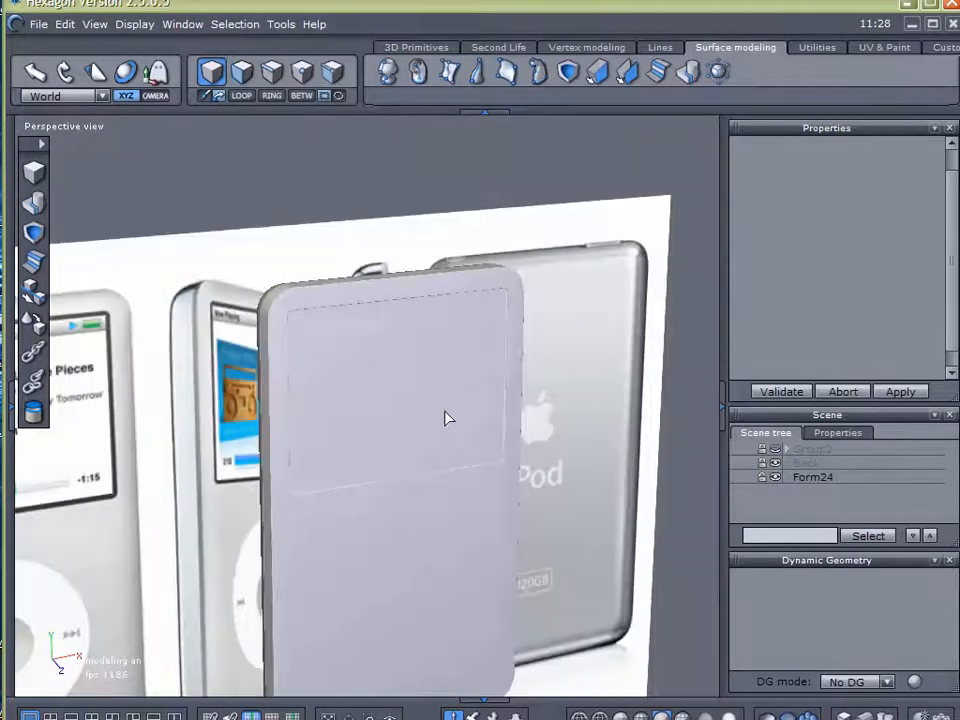
scroll(446, 418, "down", 2)
middle_click_drag(447, 418, 636, 354)
left_click_drag(444, 411, 264, 450)
scroll(364, 458, "up", 3)
right_click_drag(264, 450, 372, 375, "alt")
scroll(372, 376, "up", 3)
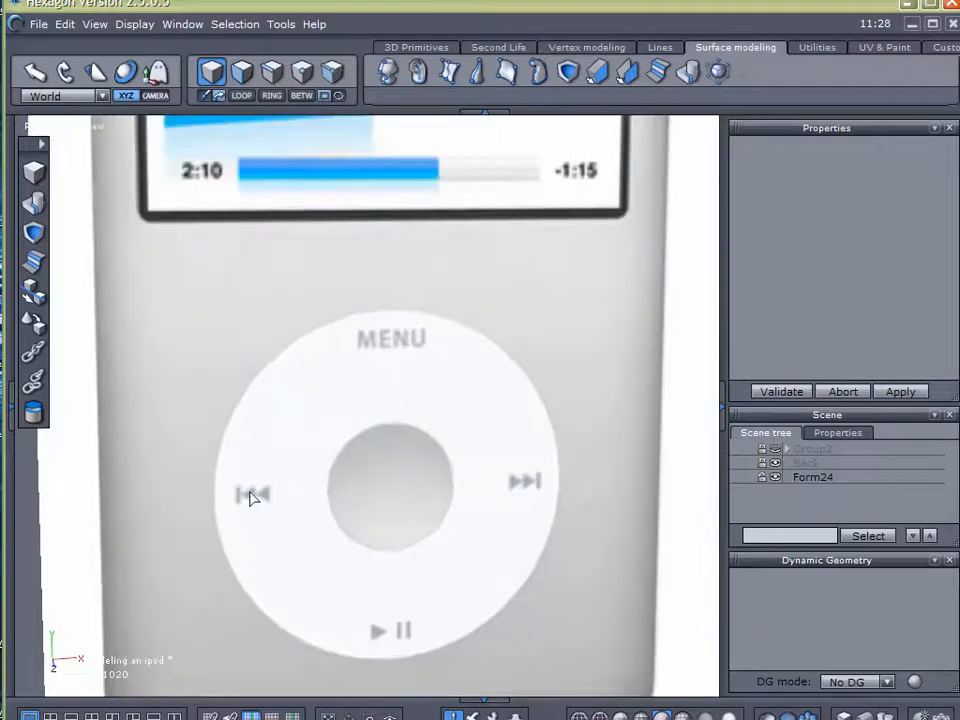
scroll(489, 418, "down", 5)
right_click_drag(540, 352, 255, 403, "alt")
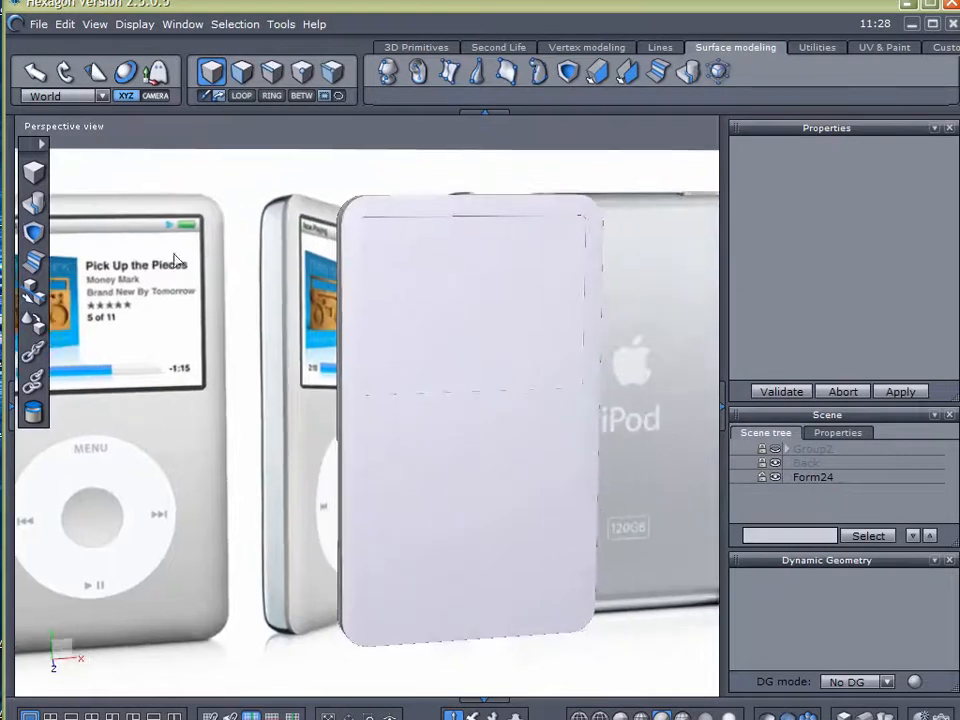